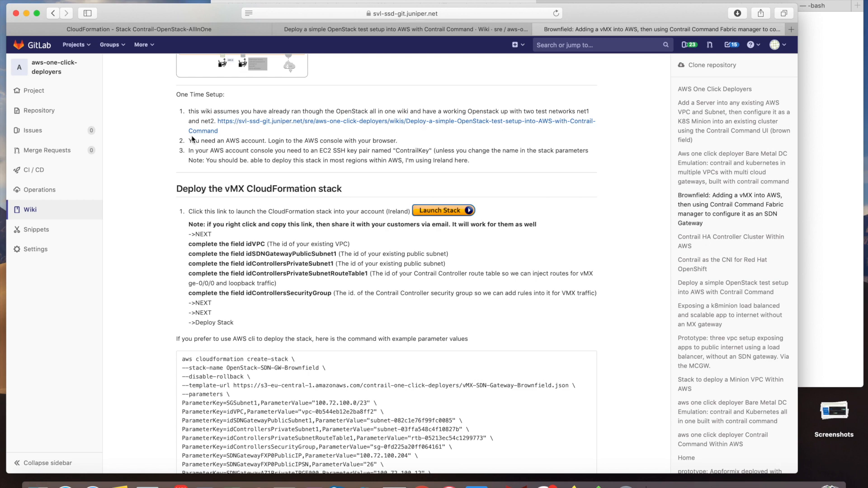
- Open the vMX CloudFormation stack's Launch Stack link from the wiki in a new tab and switch to it
scroll(148, 134, "down", 3)
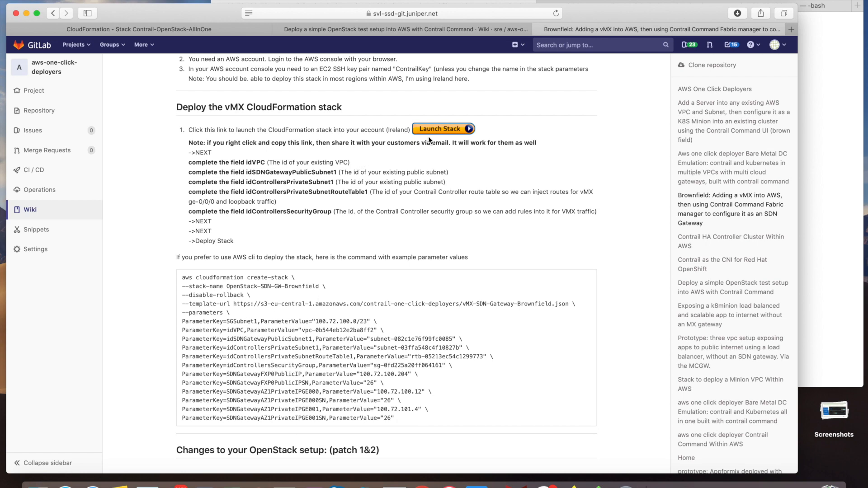
right_click(447, 133)
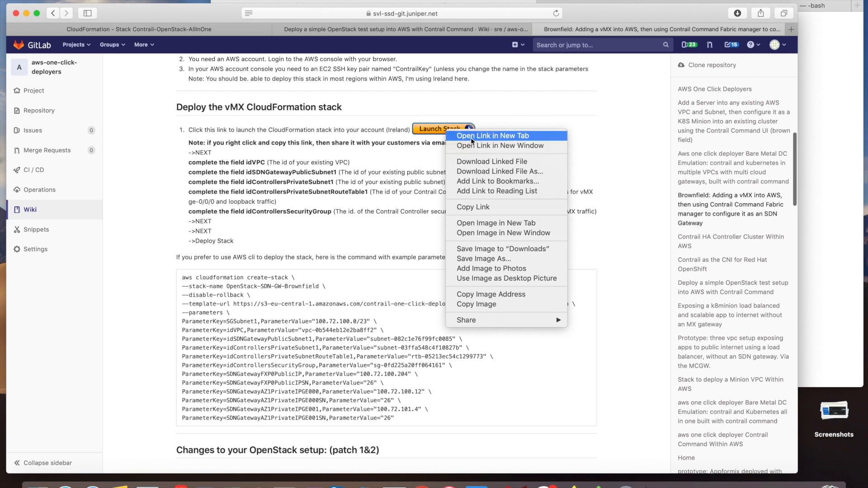
left_click(473, 137)
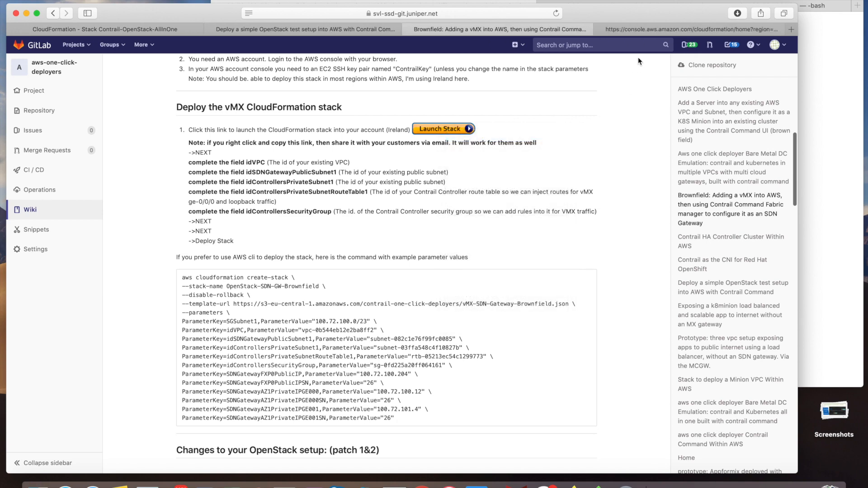
left_click(649, 32)
- Set the idVPC parameter to the Contrail.SDNController VPC's ID, vpc-0b544eb12e2ba8ff2, copied from the VPC console
scroll(163, 260, "down", 5)
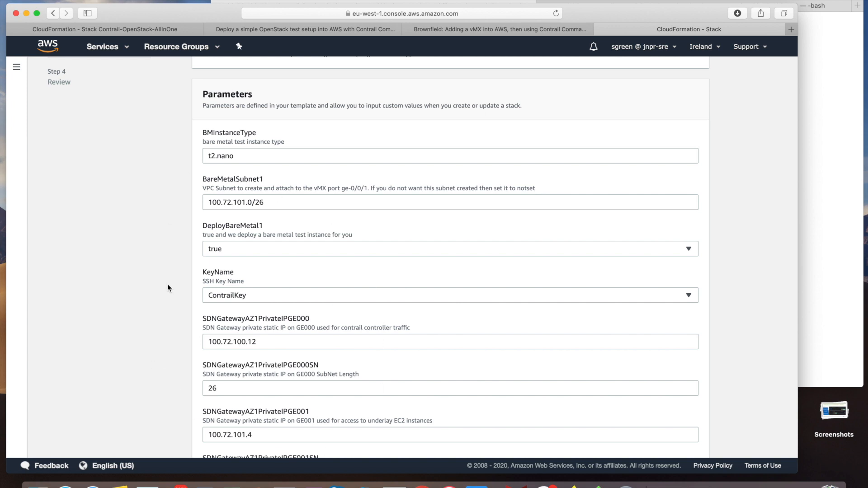
scroll(167, 287, "down", 2)
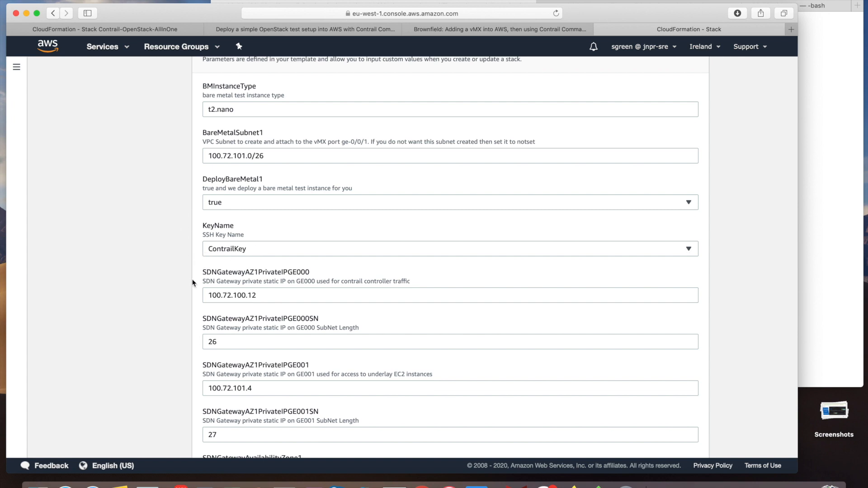
scroll(192, 283, "down", 5)
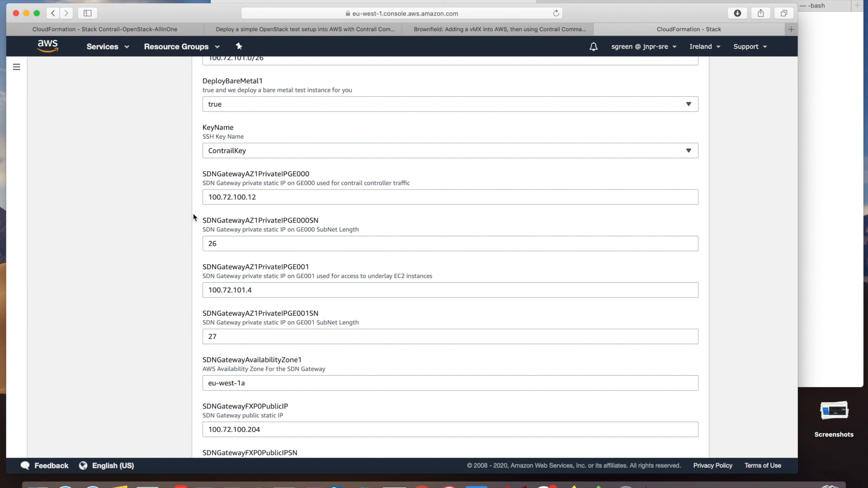
scroll(197, 224, "down", 6)
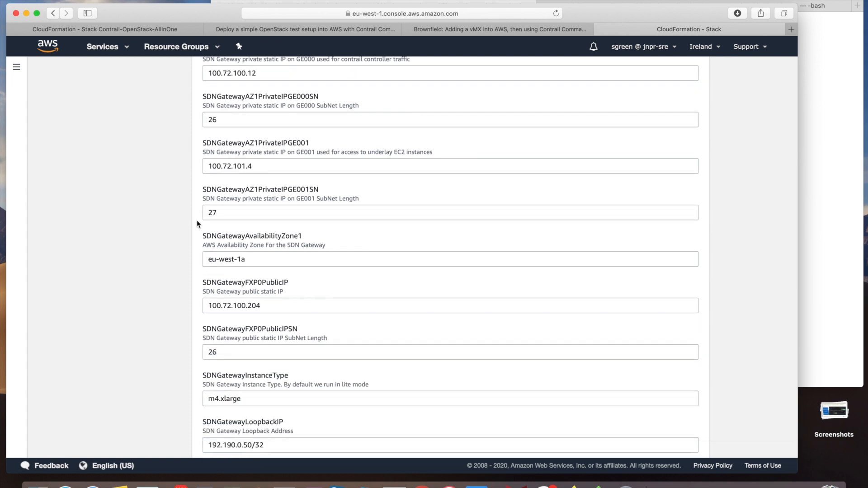
scroll(197, 221, "down", 20)
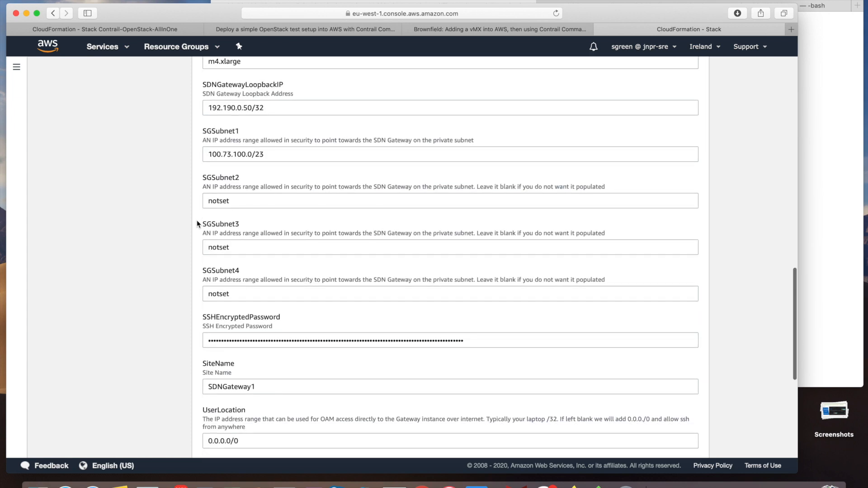
scroll(197, 221, "down", 5)
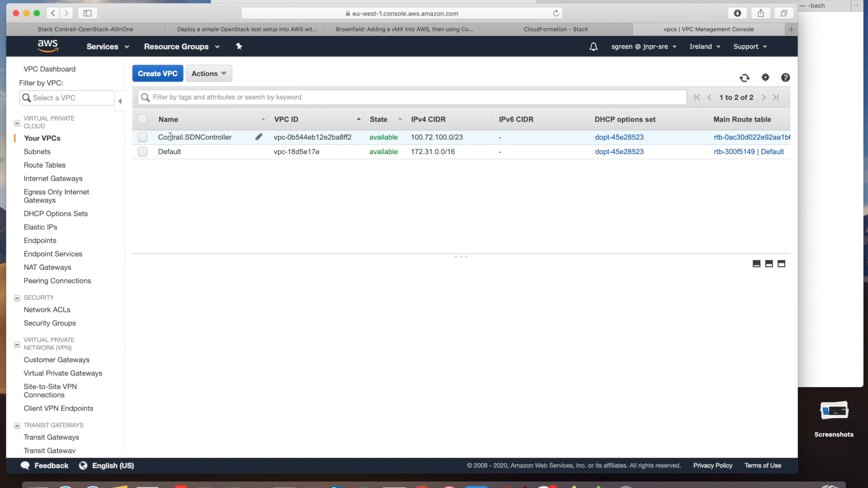
left_click(144, 138)
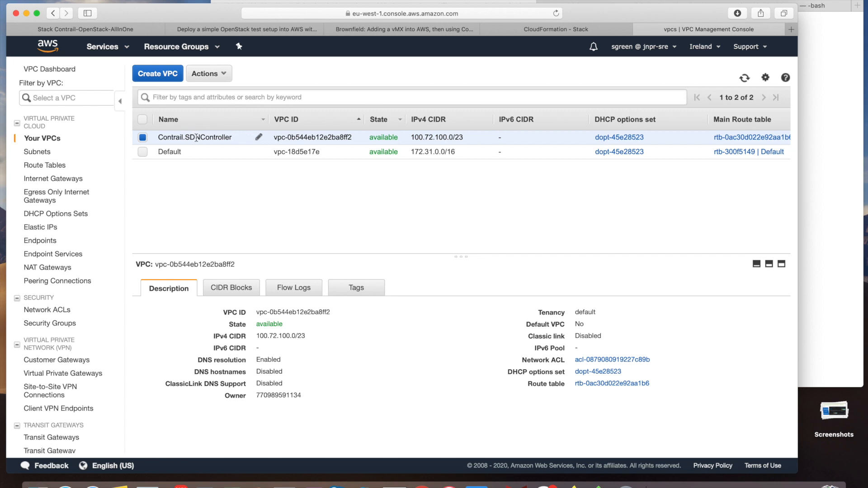
mouse_move(311, 312)
left_click(340, 313)
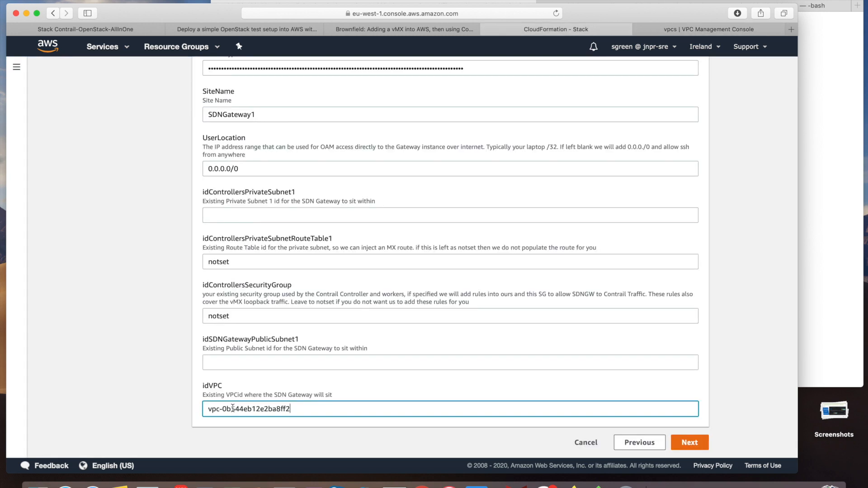
- Set idSDNGatewayPublicSubnet1 to the ContrailPublicSN1 subnet's ID, subnet-082c1e76f99fc0085, copied from the VPC subnet list
left_click(246, 362)
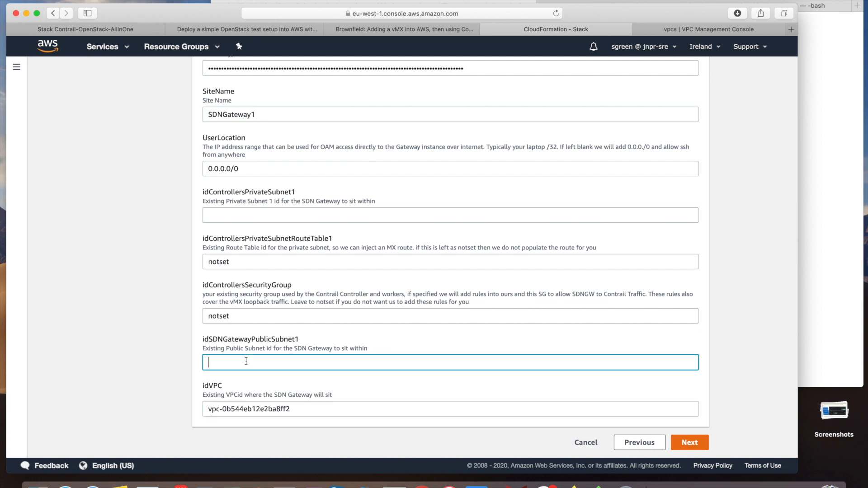
left_click(694, 27)
left_click(106, 48)
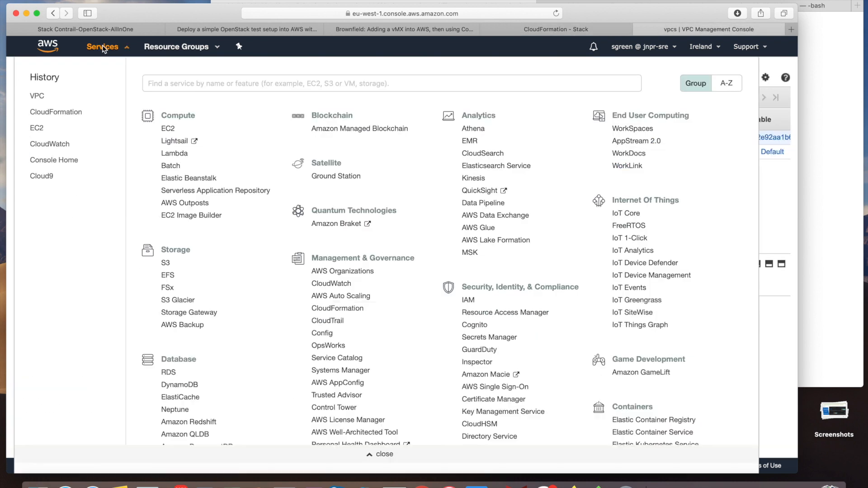
type("vpc")
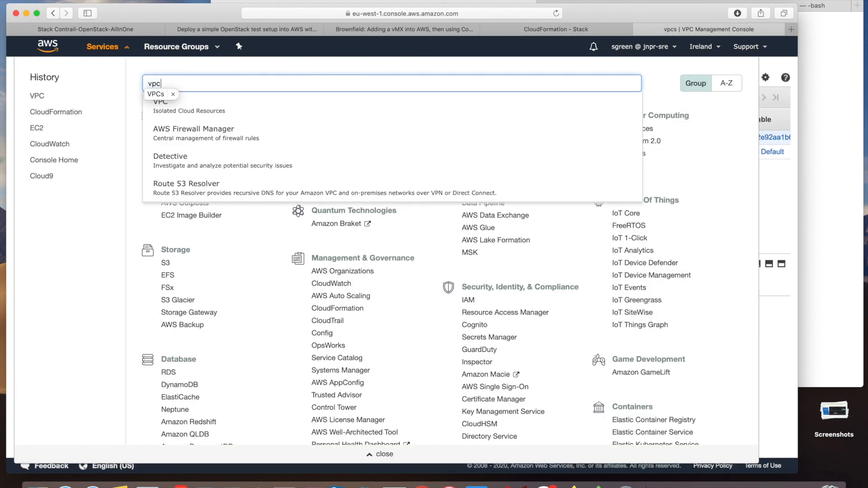
left_click(187, 106)
left_click(158, 196)
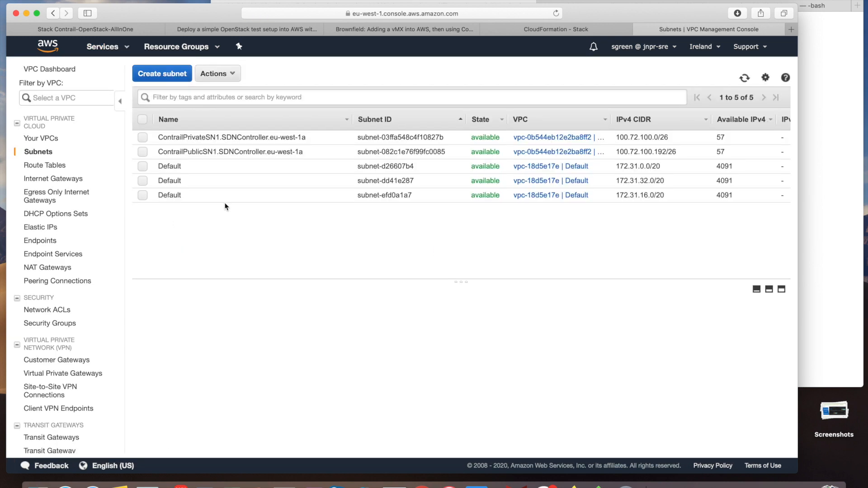
left_click(215, 153)
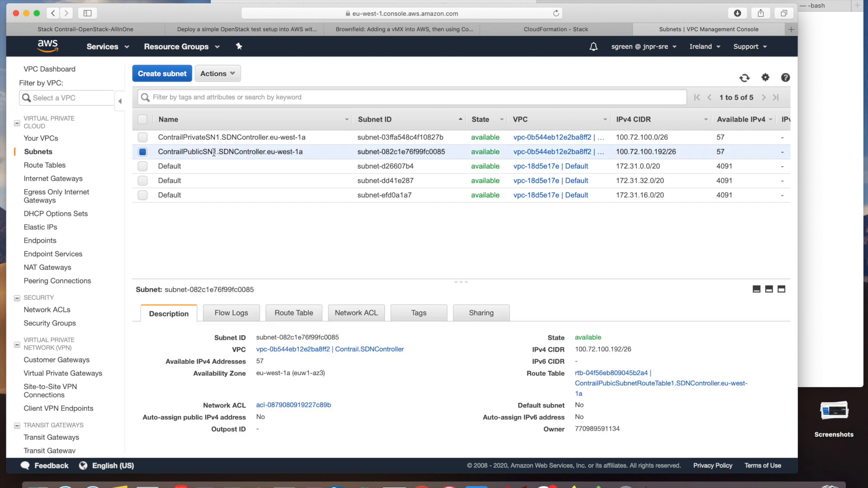
key("ctrl+shift+Tab")
key("super+v")
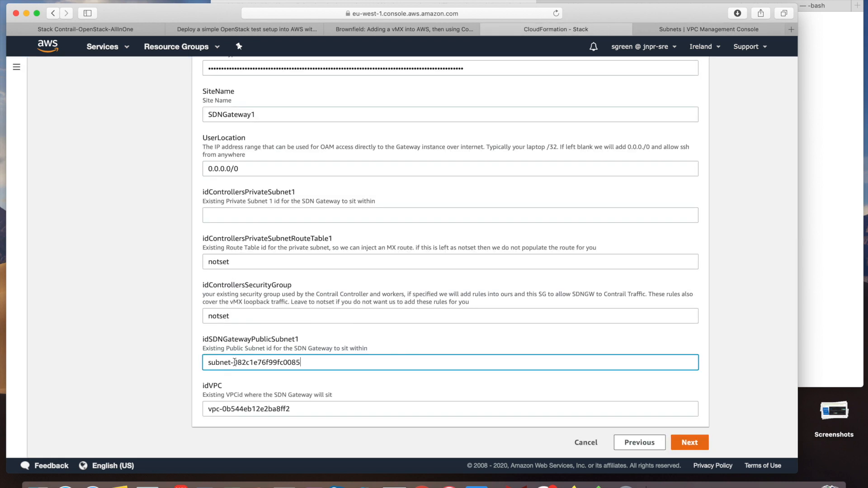
- Set idControllersPrivateSubnet1 to the ContrailPrivateSN1 subnet's ID, subnet-03ffa548c4f10827b
left_click(691, 30)
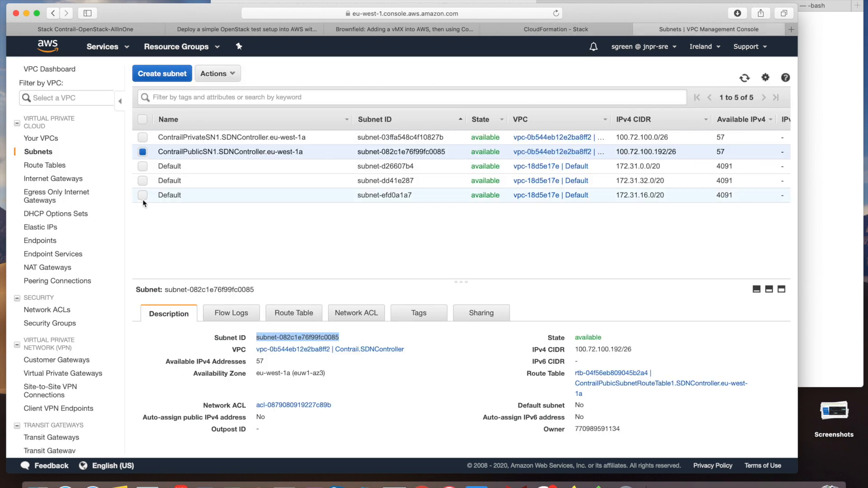
left_click(207, 137)
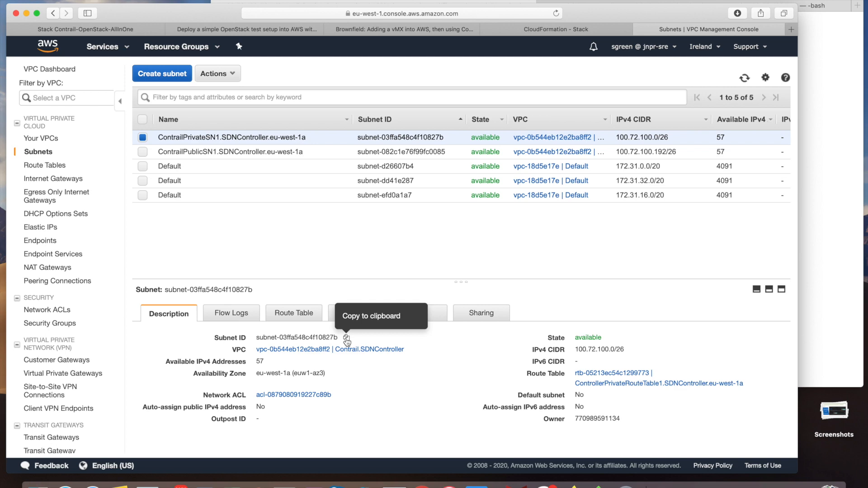
key("ctrl+shift+Tab")
left_click(233, 216)
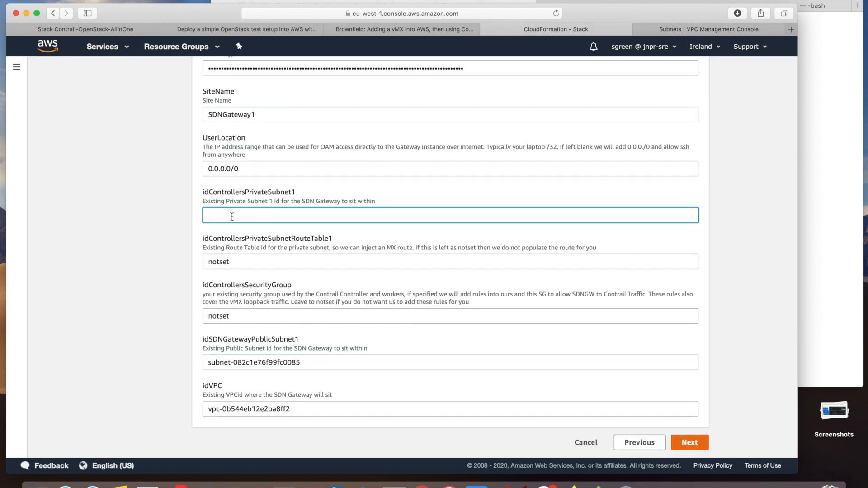
key("super+v")
- Replace idControllersPrivateSubnetRouteTable1 with the ControllerPrivateRouteTable1 ID, rtb-05213ec54c1299773, copied from the VPC route tables
left_click_drag(241, 263, 198, 265)
key("BackSpace")
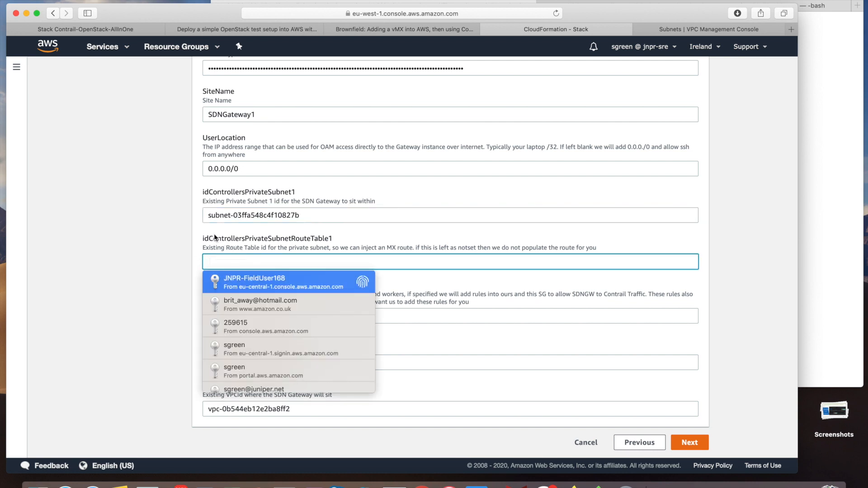
left_click(344, 236)
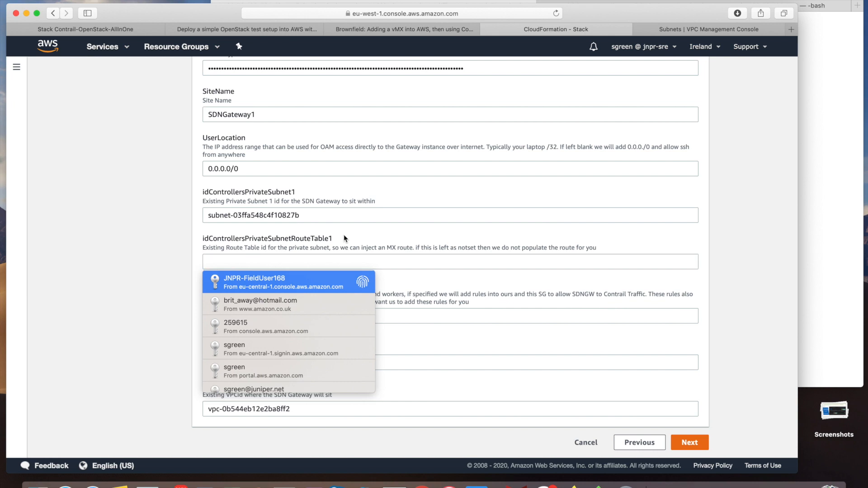
left_click(300, 263)
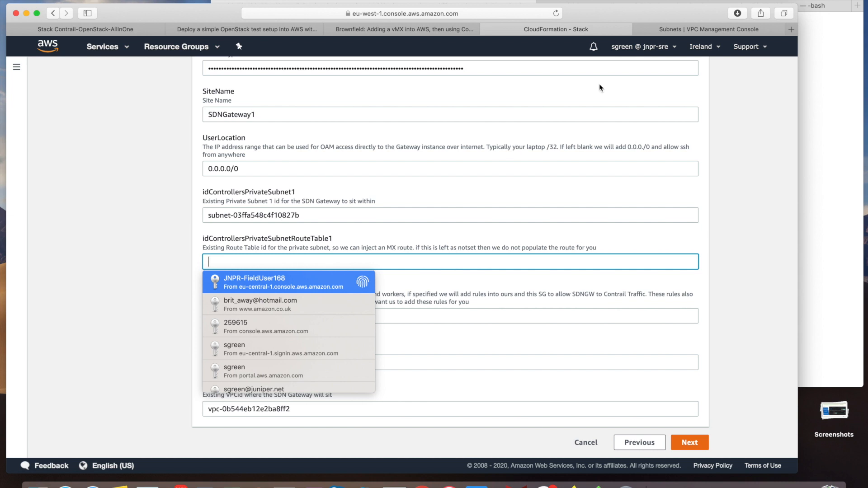
left_click(667, 28)
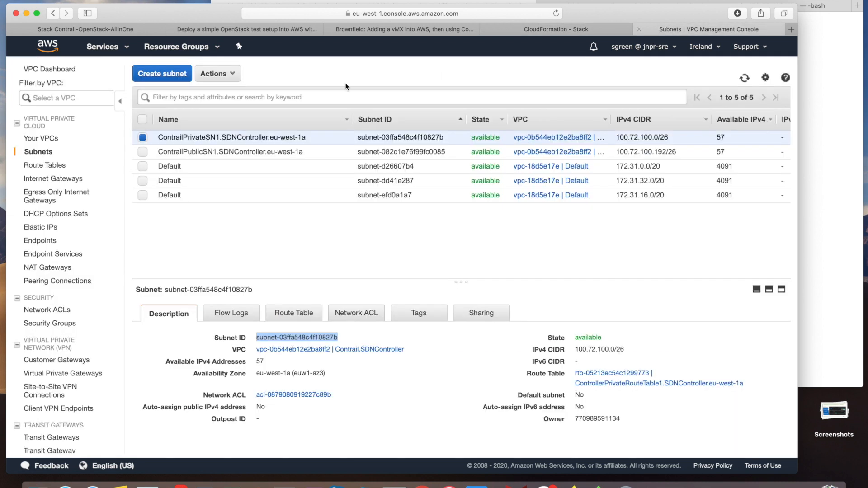
left_click(108, 47)
type("VPCs")
left_click(183, 112)
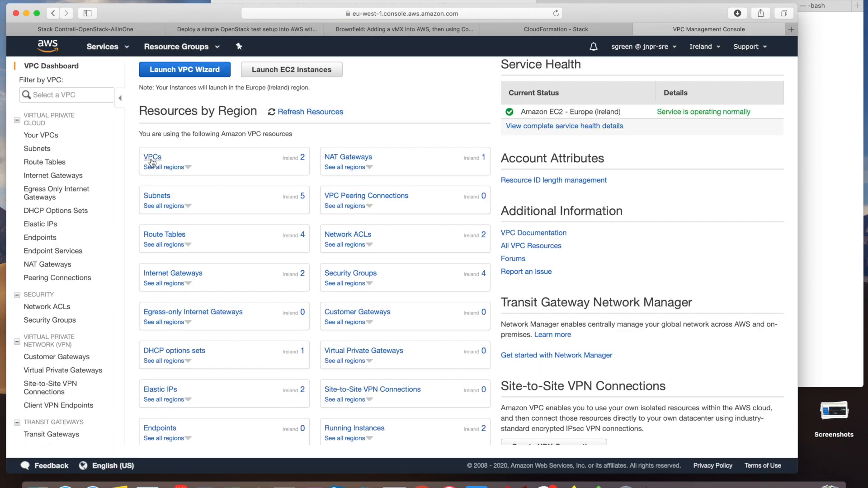
left_click(160, 236)
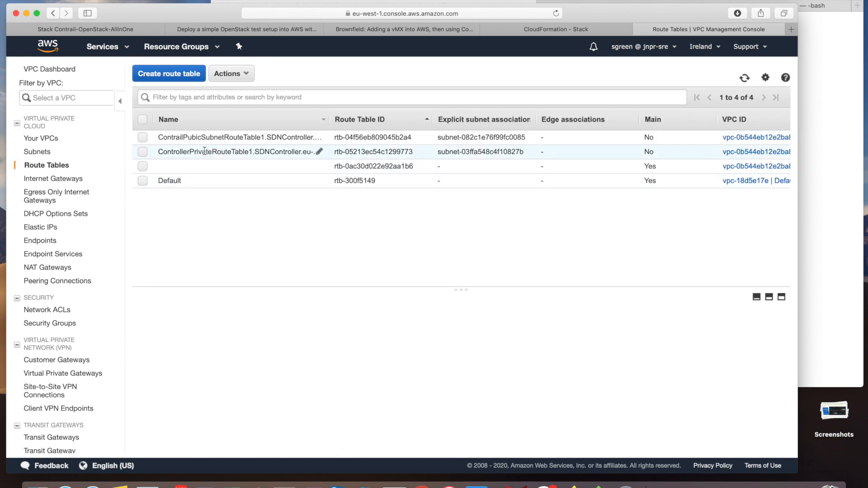
left_click(151, 155)
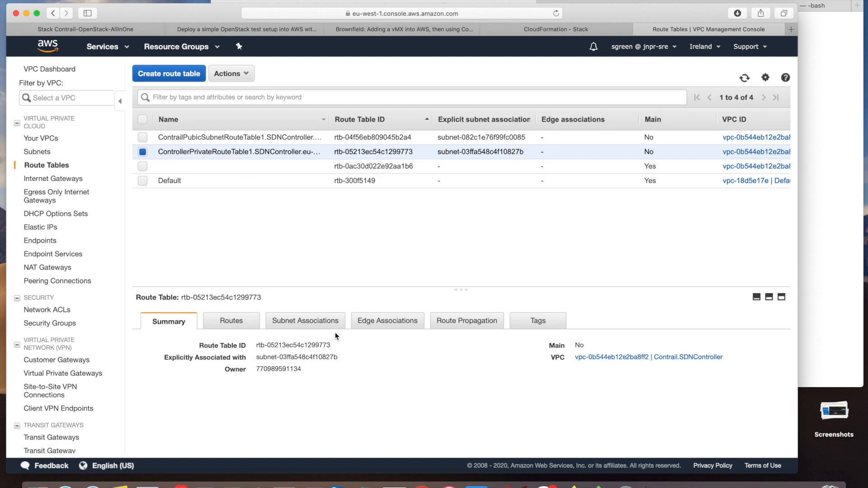
key("ctrl+shift+Tab")
- Replace idControllersSecurityGroup with the Contrail_Instance_Private_Security_Group ID, sg-0fd225a20ff064161, and continue through the stack creation pages
left_click(254, 319)
left_click_drag(254, 318, 186, 316)
key("BackSpace")
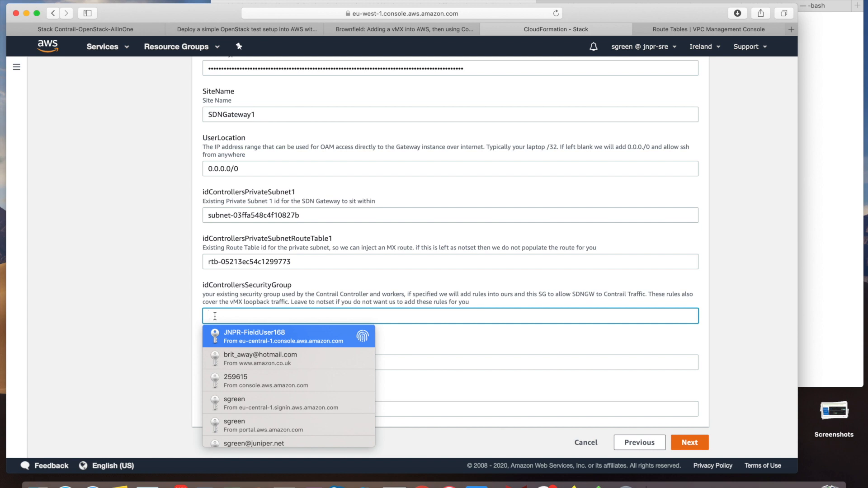
left_click(697, 28)
left_click(102, 47)
type("VPC")
left_click(183, 105)
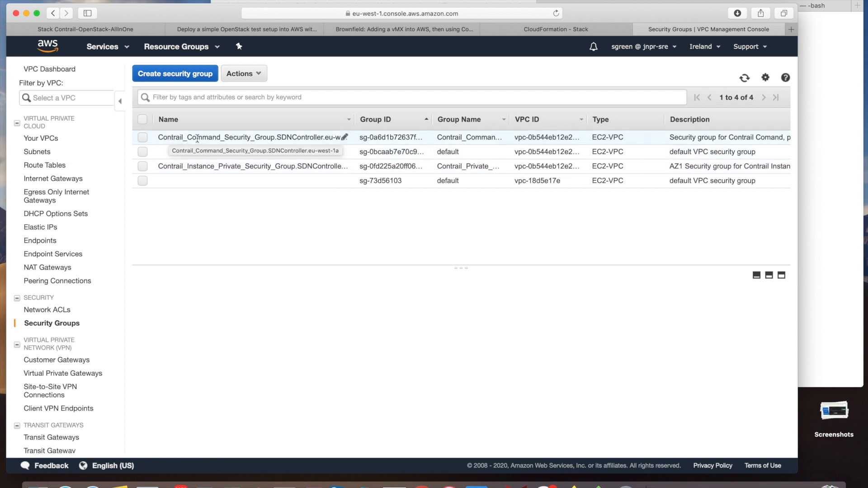
left_click(143, 167)
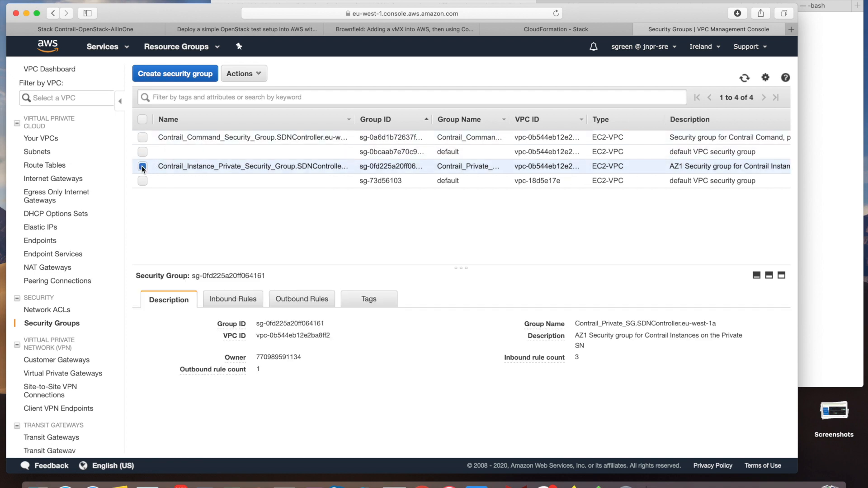
left_click(333, 325)
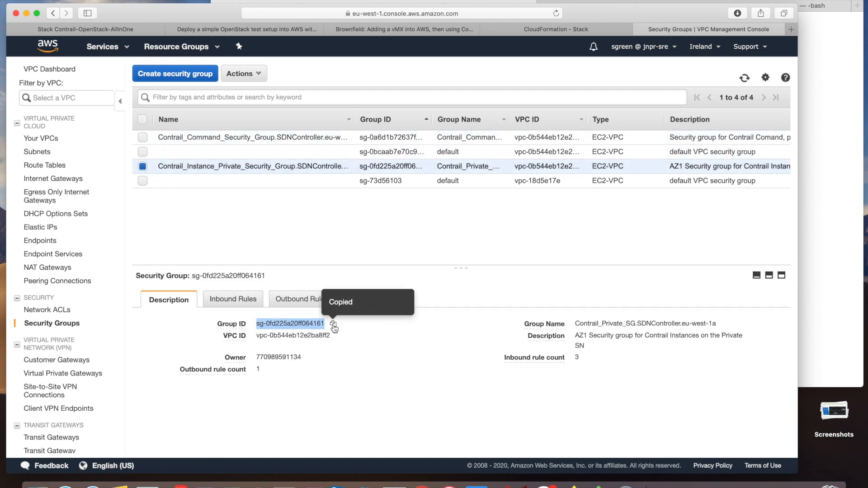
left_click(544, 32)
key("super+v")
left_click(197, 311)
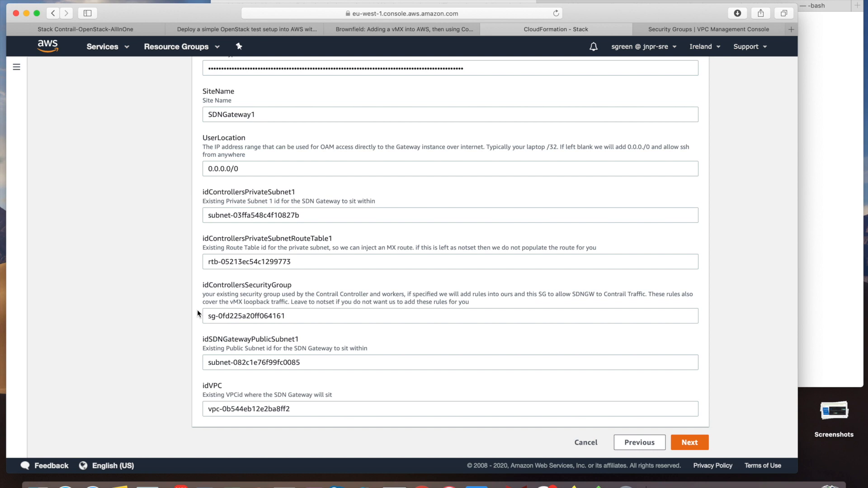
left_click(689, 443)
left_click(689, 443)
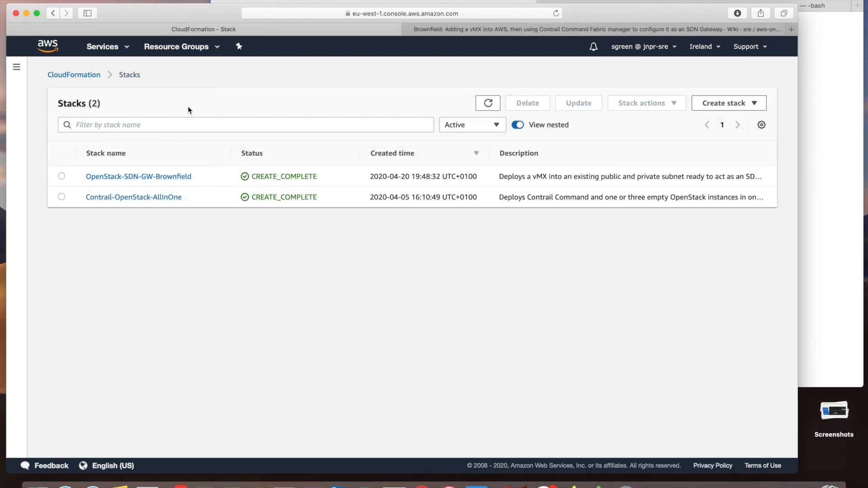
- Open the EC2 instances list in a new browser tab
right_click(99, 46)
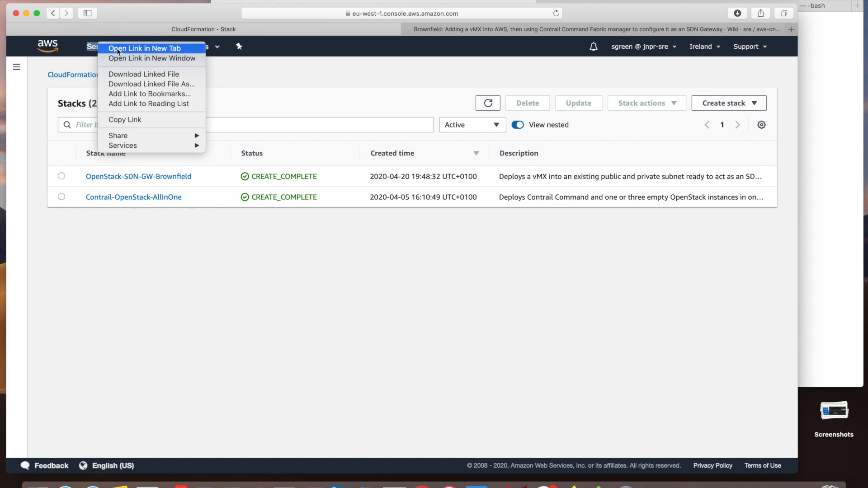
left_click(110, 49)
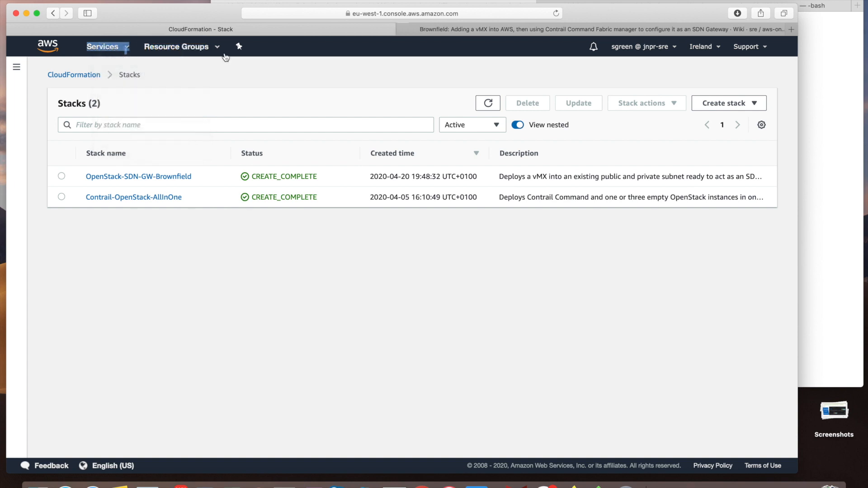
left_click(104, 49)
left_click(167, 129)
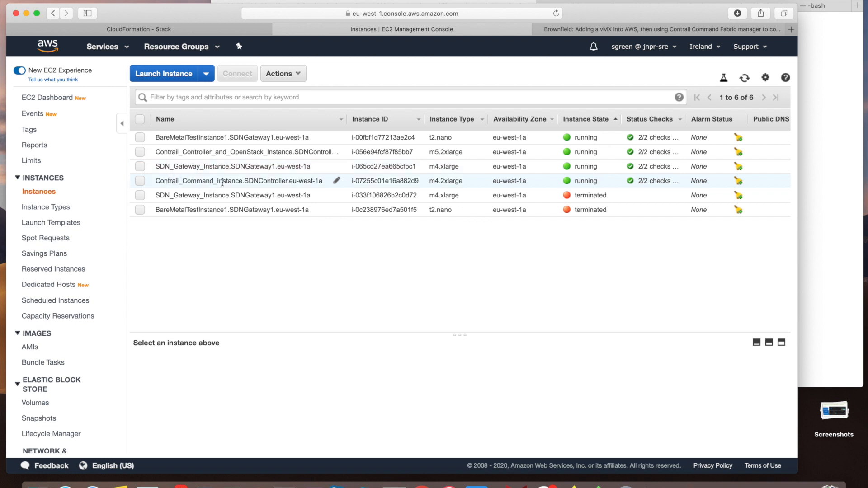
- Select the running SDN_Gateway_Instance and examine its status checks, IP addresses, network interfaces and AMI details
left_click(141, 167)
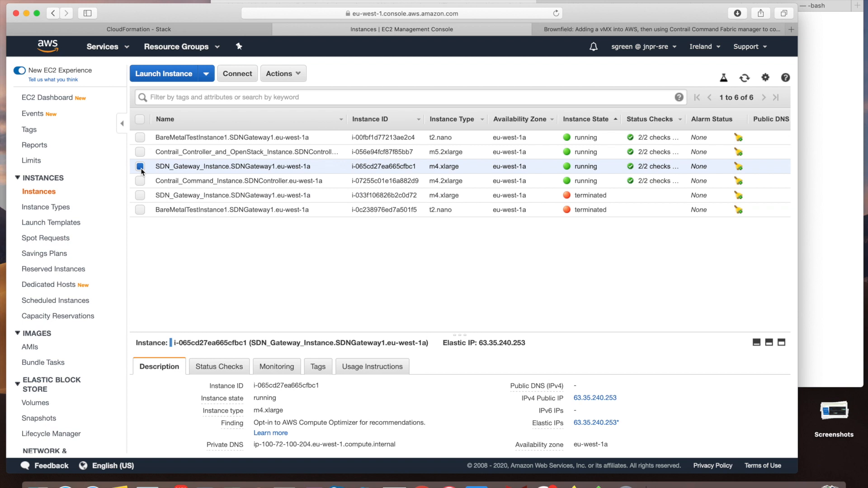
left_click(657, 168)
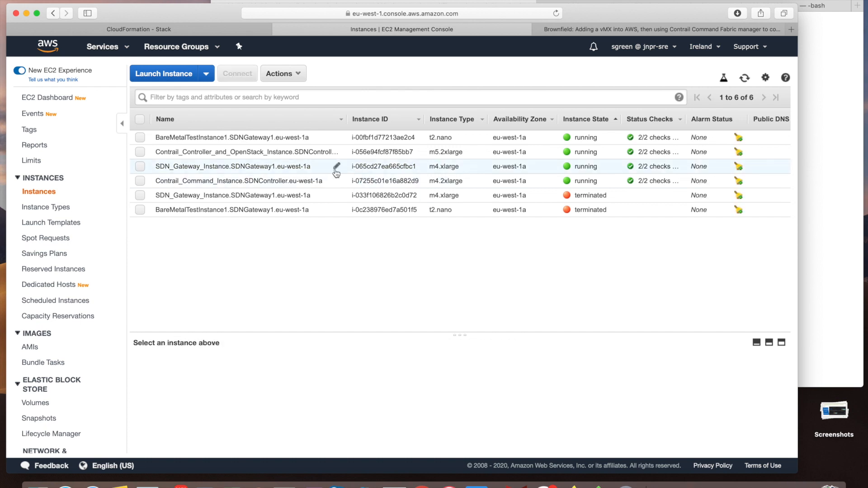
left_click(139, 167)
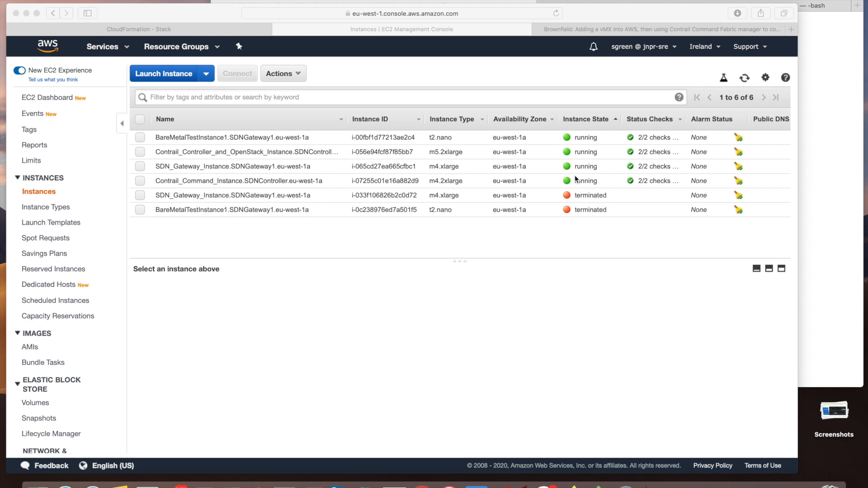
left_click(139, 167)
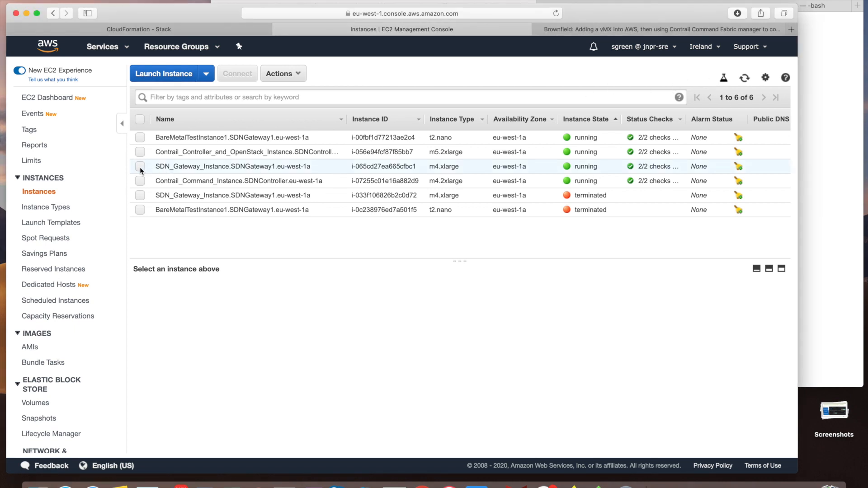
left_click(140, 169)
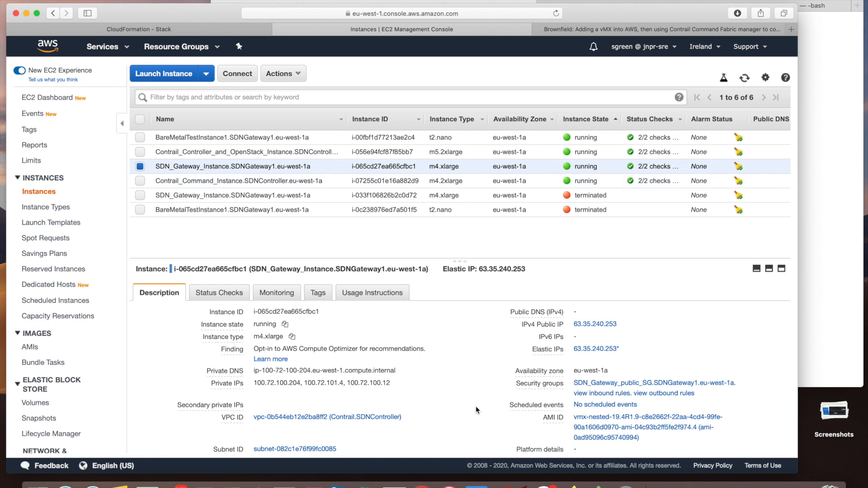
scroll(475, 407, "down", 3)
mouse_move(540, 400)
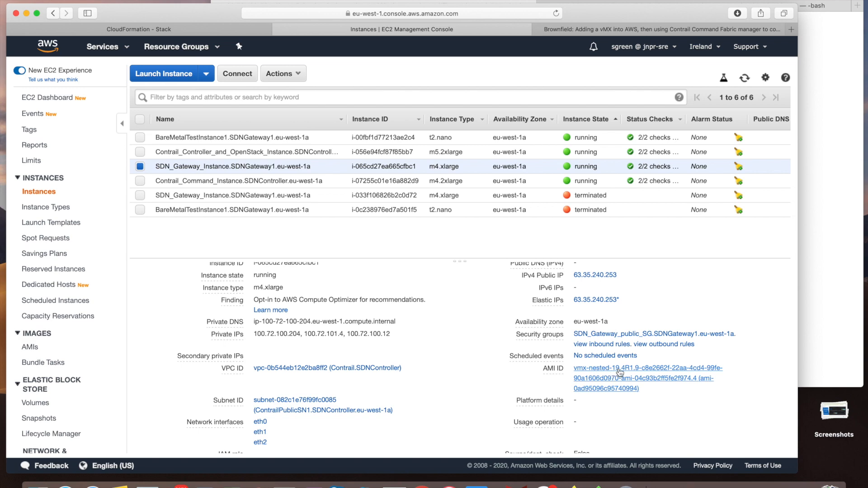
scroll(467, 366, "up", 3)
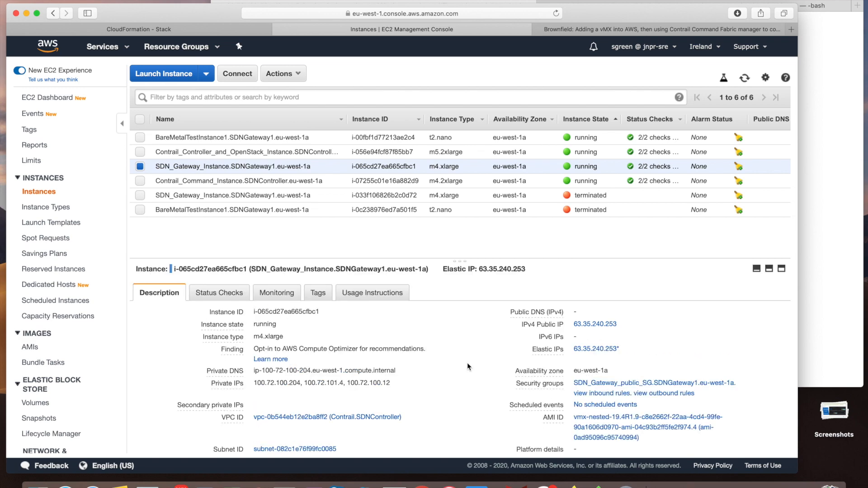
left_click(130, 28)
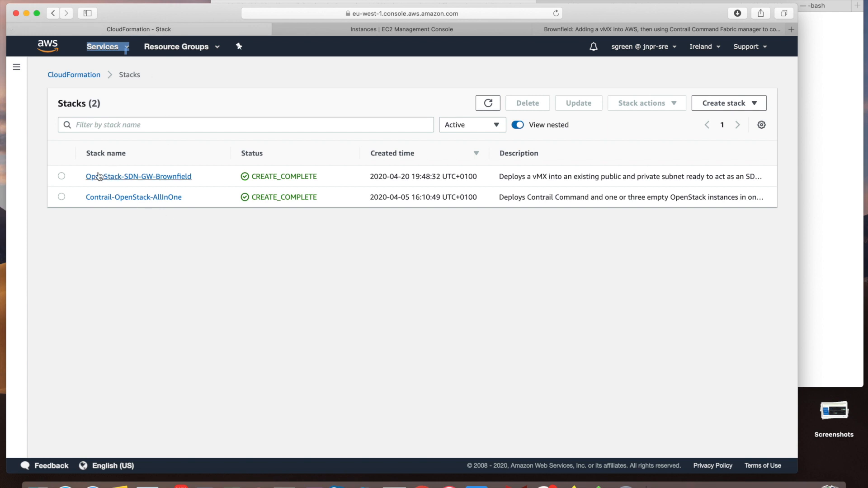
left_click(123, 177)
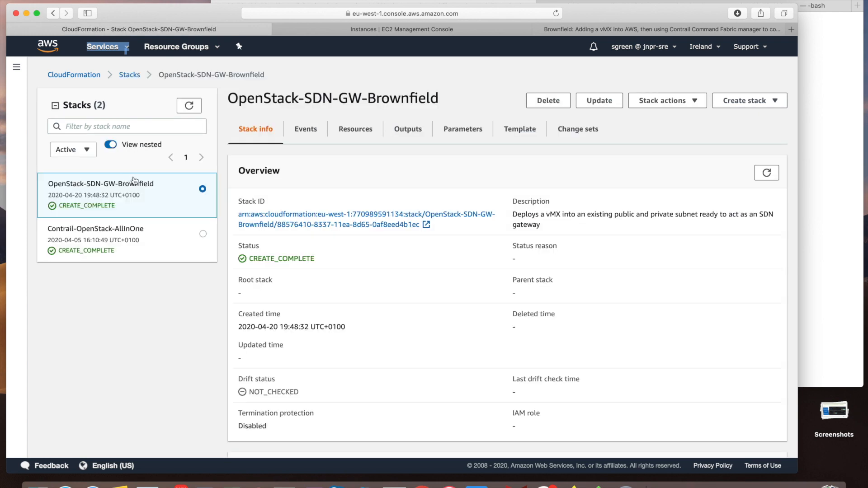
left_click(402, 136)
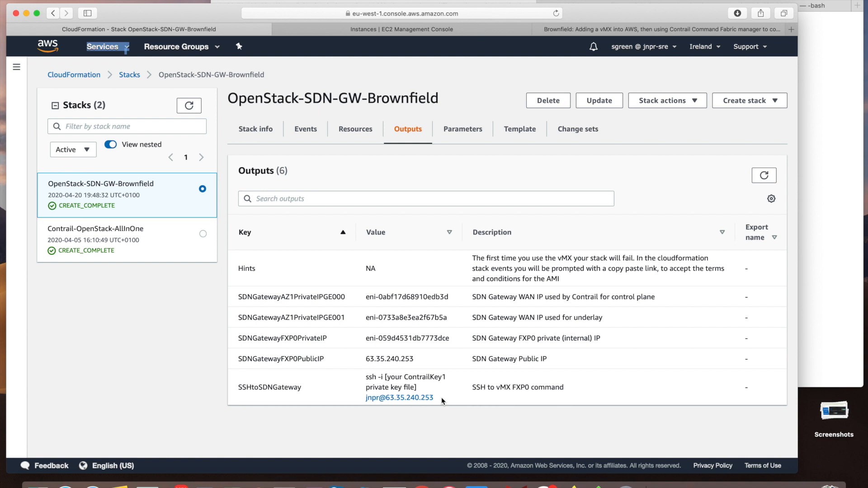
left_click_drag(415, 359, 362, 363)
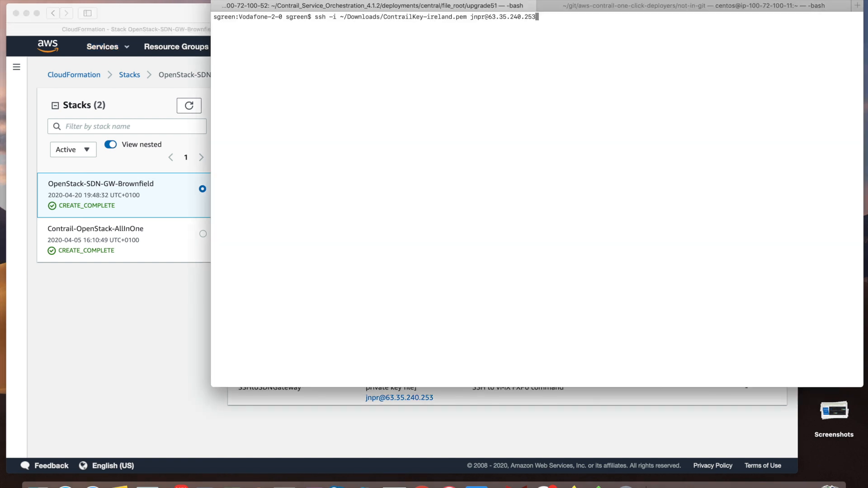
key("Return")
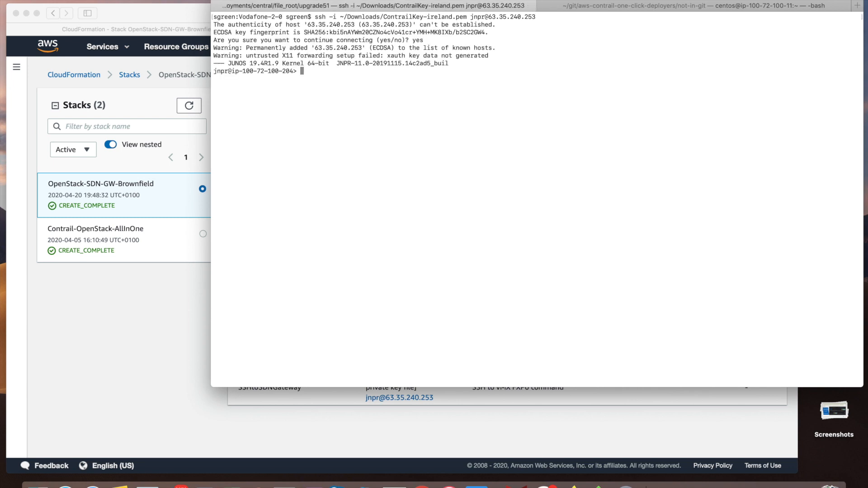
- Run show configuration on the vMX and review its system, chassis and interface settings
type("show configuration")
key("Return")
key("space")
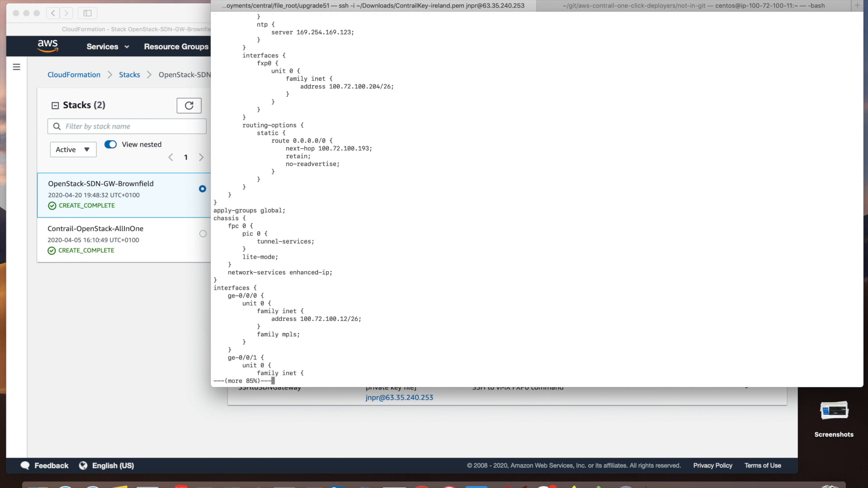
key("space")
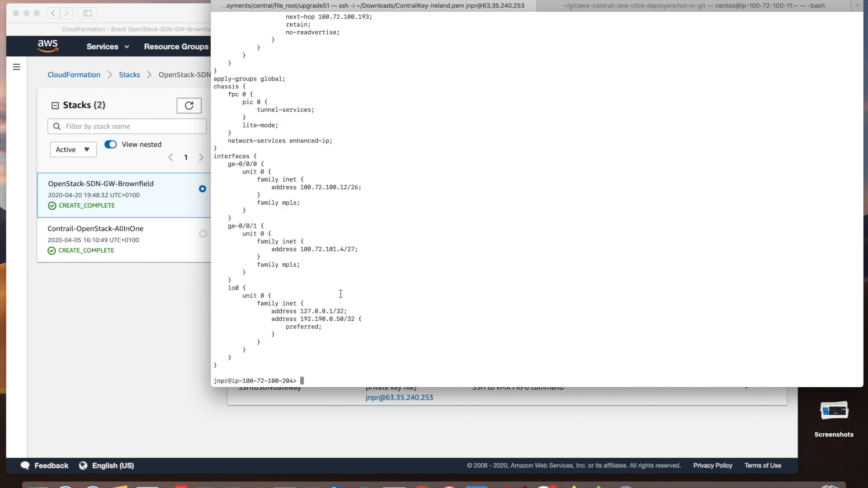
scroll(410, 216, "up", 10)
scroll(410, 216, "up", 10)
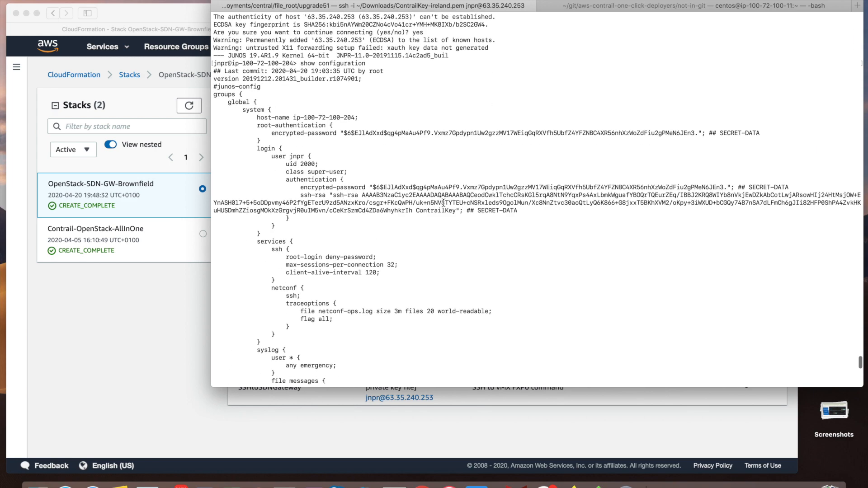
scroll(410, 216, "down", 5)
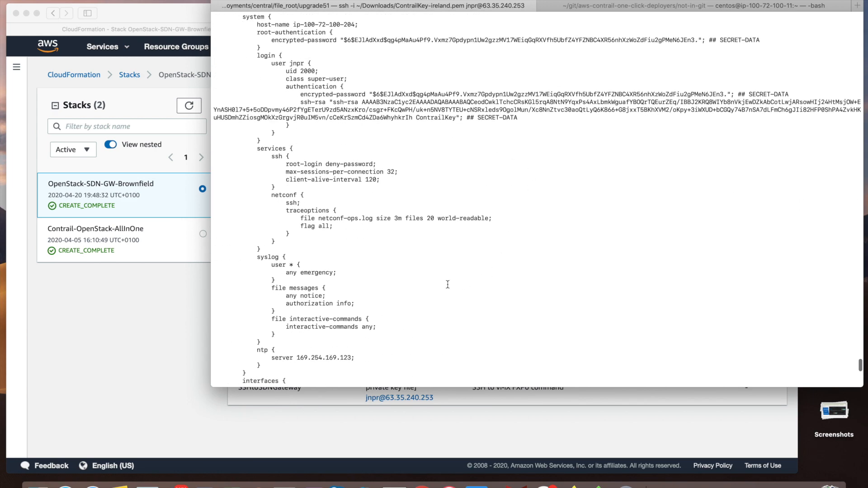
scroll(441, 267, "down", 4)
scroll(416, 203, "down", 9)
scroll(426, 224, "down", 6)
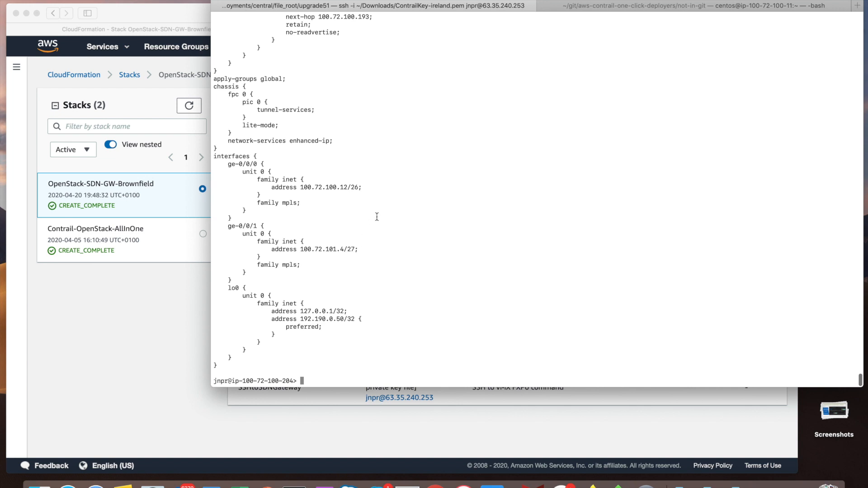
scroll(371, 219, "up", 5)
- Read the wiki's OpenStack setup changes, covering the tunnel encapsulation order and the device manager patch
left_click(129, 268)
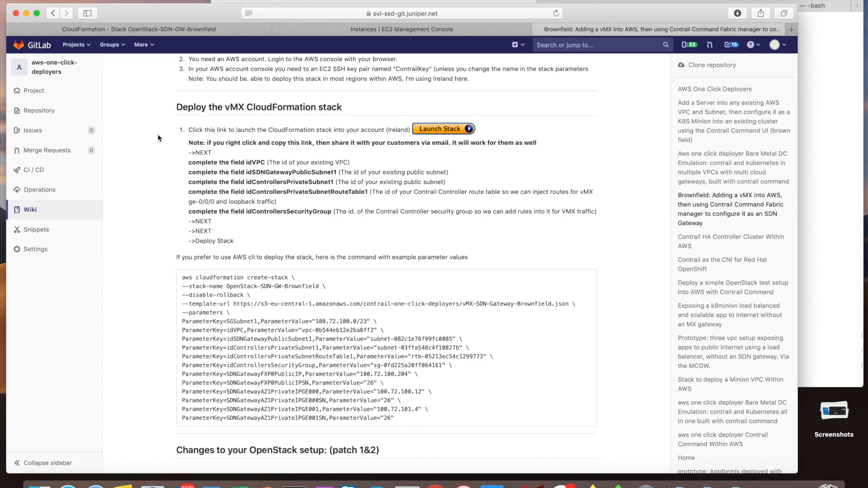
scroll(144, 271, "down", 8)
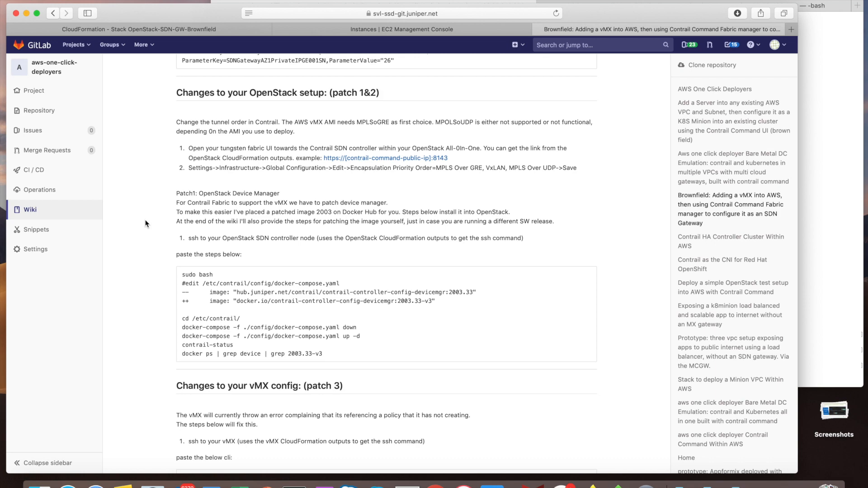
scroll(145, 225, "down", 2)
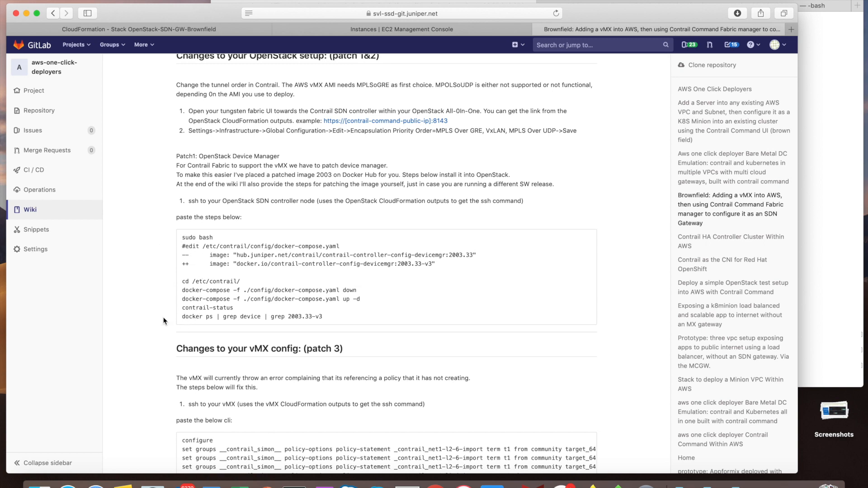
scroll(147, 307, "down", 1)
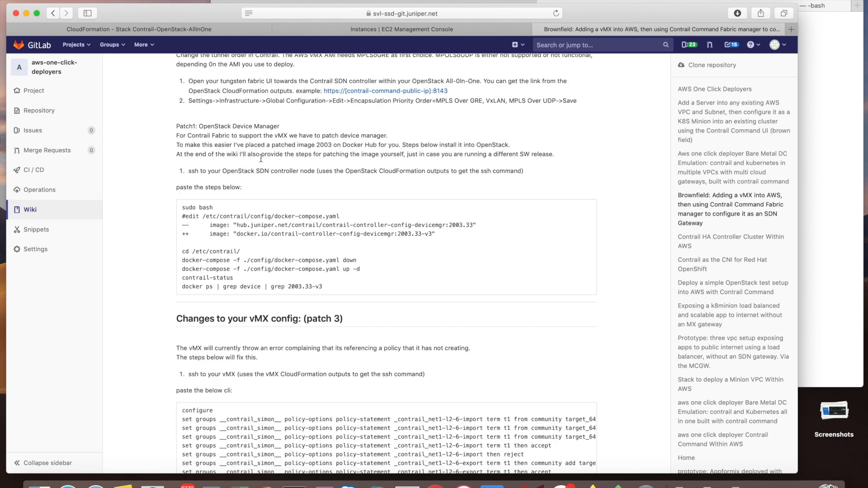
left_click(128, 31)
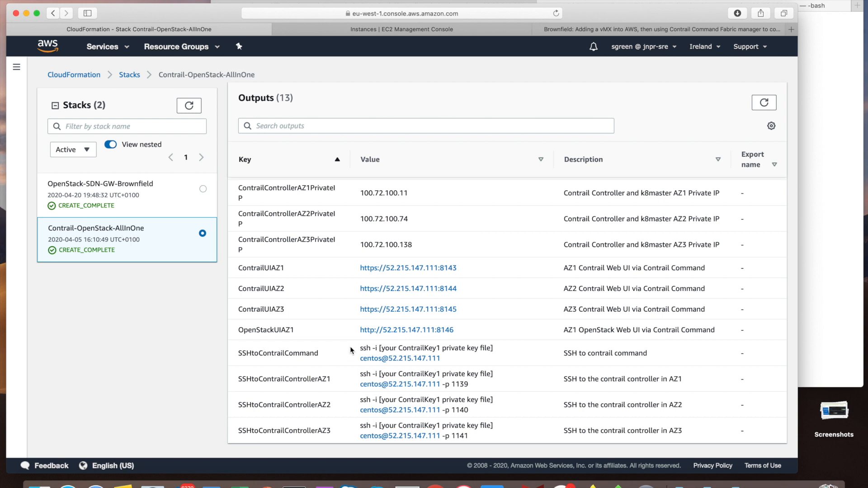
left_click_drag(352, 375, 477, 387)
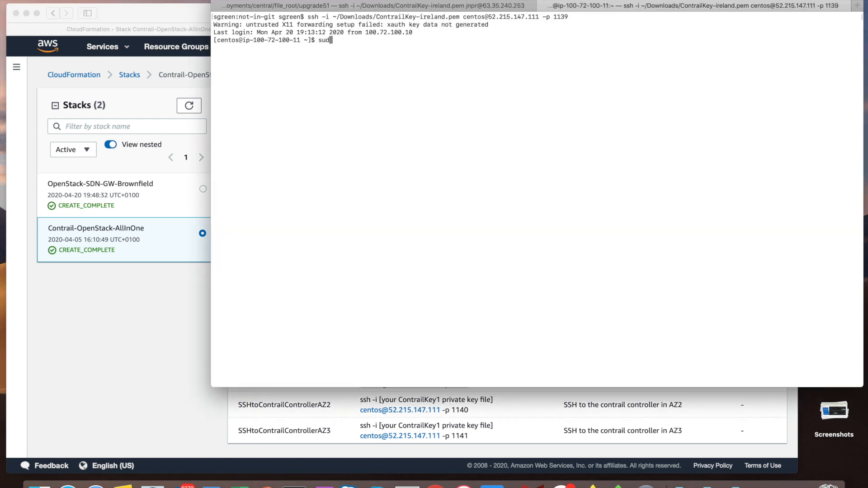
type("o bash")
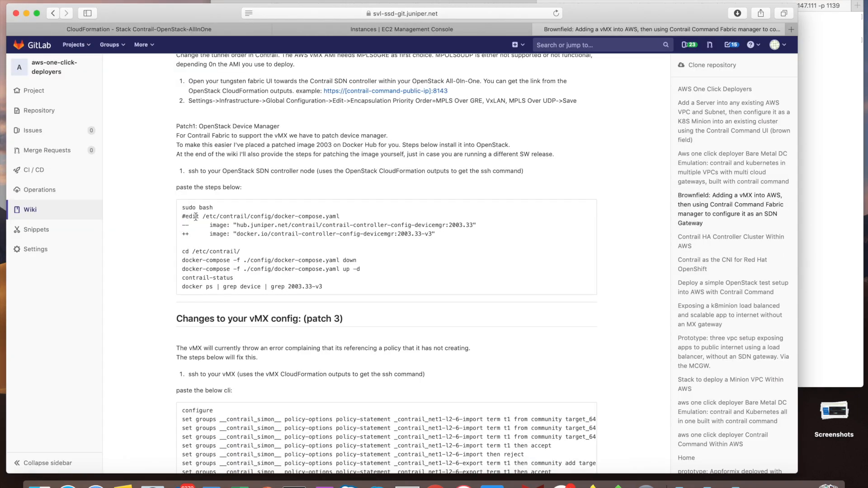
- Open /etc/contrail/config/docker-compose.yaml in vi, using the path copied from the wiki
left_click_drag(203, 216, 341, 213)
key("super+c")
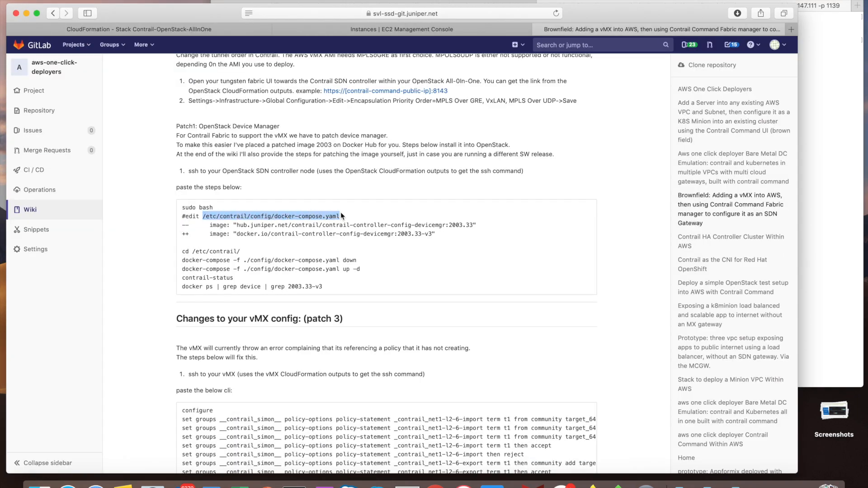
key("super+Tab")
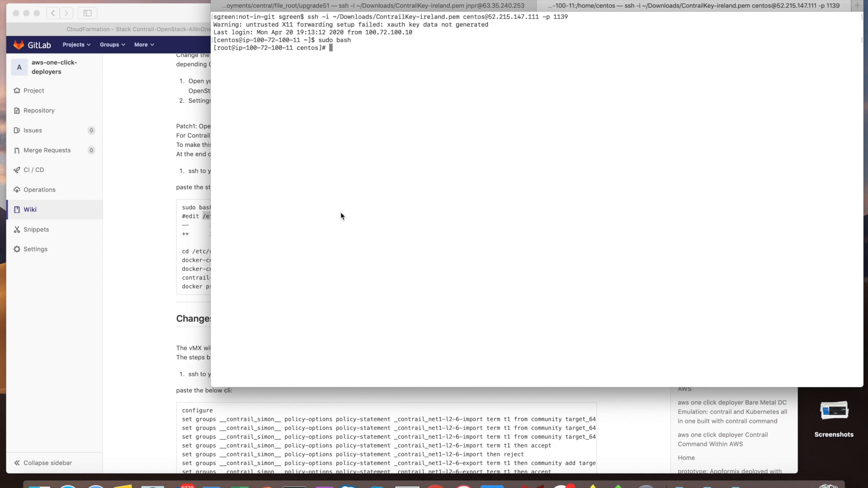
type("vi")
key("super+v")
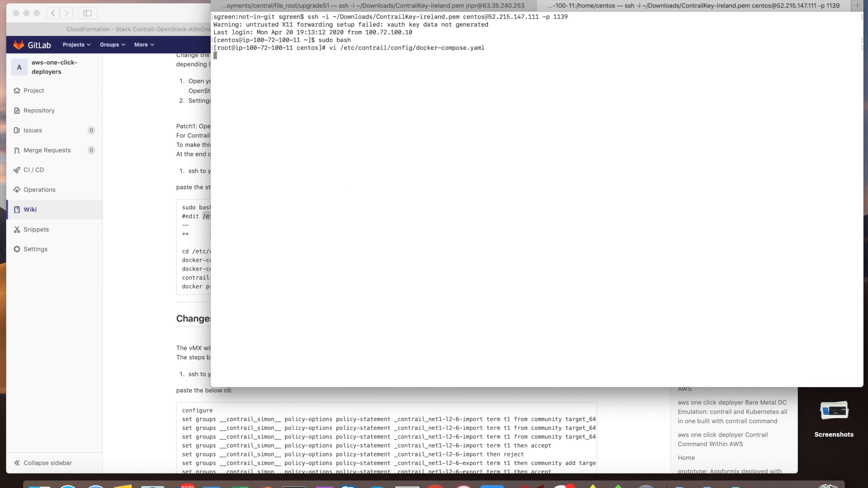
- Find the devicemgr entry in docker-compose.yaml, using the search term copied from the wiki
key("super+Tab")
left_click_drag(364, 234, 394, 234)
key("super+c")
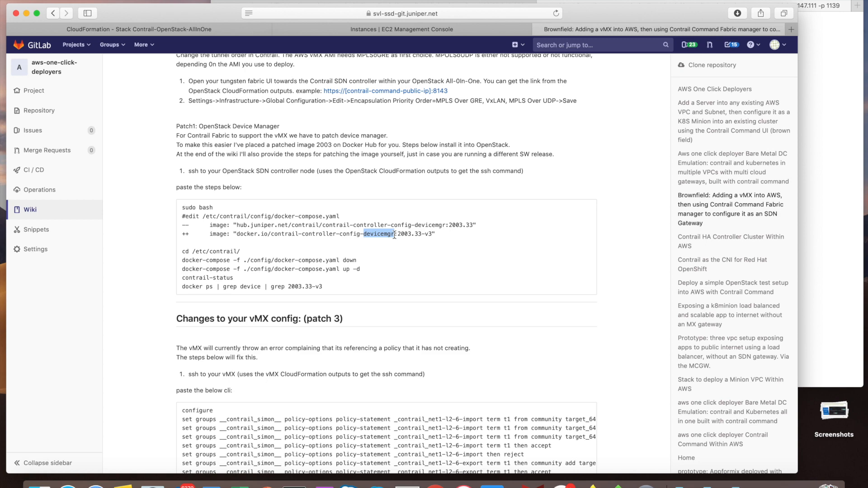
key("super+Tab")
type("/")
key("super+v")
key("Return")
- Replace the devicemgr image line with image: "docker.io/contrail-controller-config-devicemgr:2003.33-v3" from the wiki and check the line
key("Down")
key("Right")
key("Right")
key("Right")
key("Right")
key("Right")
key("Right")
key("Right")
key("Right")
key("Right")
key("super+Tab")
left_click(236, 237)
left_click_drag(209, 234, 437, 235)
key("super+c")
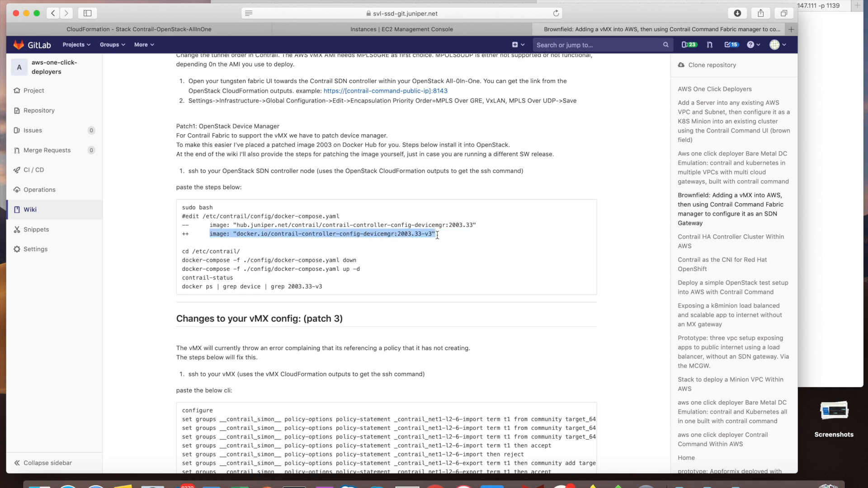
key("super+Tab")
key("super+v")
key("Escape")
key("Left")
key("Left")
key("Left")
key("Left")
key("Left")
key("Left")
key("Left")
key("Left")
key("Left")
key("Left")
key("Left")
key("Left")
key("Left")
key("Left")
key("Left")
key("Left")
key("Left")
key("Left")
key("Left")
key("Left")
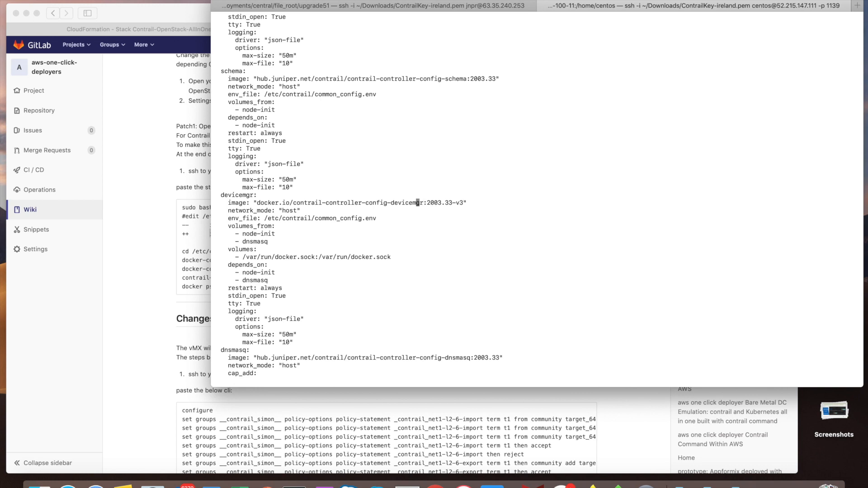
key("Left")
key("Left")
key("Left")
key("Left")
key("Right")
key("Right")
key("Right")
key("Right")
key("Right")
key("Right")
key("Right")
key("Right")
key("Right")
key("Right")
key("Right")
key("Right")
key("Right")
key("Right")
key("Right")
key("Right")
key("Right")
key("Right")
key("Right")
key("Right")
key("Right")
key("Right")
key("Right")
key("Right")
key("Right")
key("Right")
key("Left")
key("Left")
key("Left")
key("Left")
key("Left")
key("Left")
key("Left")
key("Left")
key("Left")
key("Left")
key("Left")
key("Left")
key("Left")
key("Left")
key("Left")
key("Left")
key("Left")
key("Left")
key("Left")
key("Left")
key("Left")
key("Left")
key("Left")
key("Left")
key("Left")
key("Left")
key("Left")
key("Left")
key("Left")
key("Left")
key("Left")
key("Left")
key("Left")
key("Left")
key("Left")
key("Left")
key("Left")
key("Left")
key("Left")
key("Left")
key("Left")
key("Left")
key("Left")
key("Left")
key("Left")
- Change to the /etc/contrail/ directory on the controller, using the cd command copied from the wiki
left_click(184, 251)
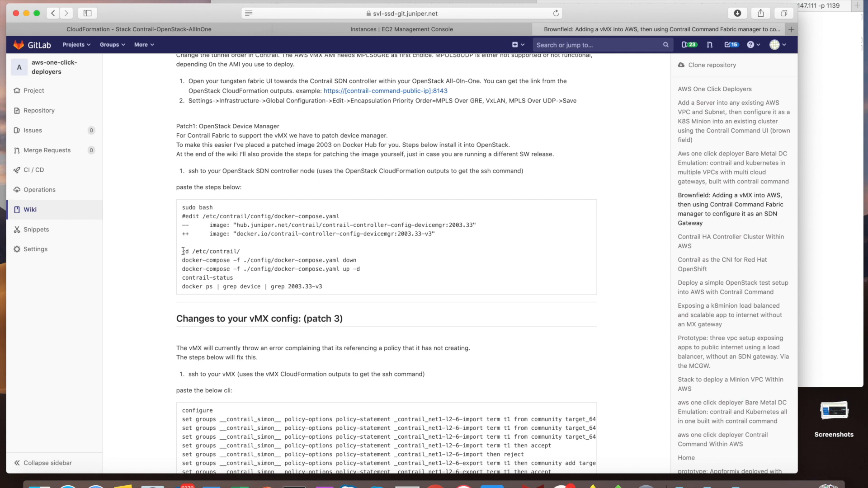
left_click_drag(182, 252, 245, 250)
key("super+c")
key("super+Tab")
key("super+v")
key("Return")
- Stop the Contrail config containers with the wiki's command docker-compose -f ./config/docker-compose.yaml down
key("super+Tab")
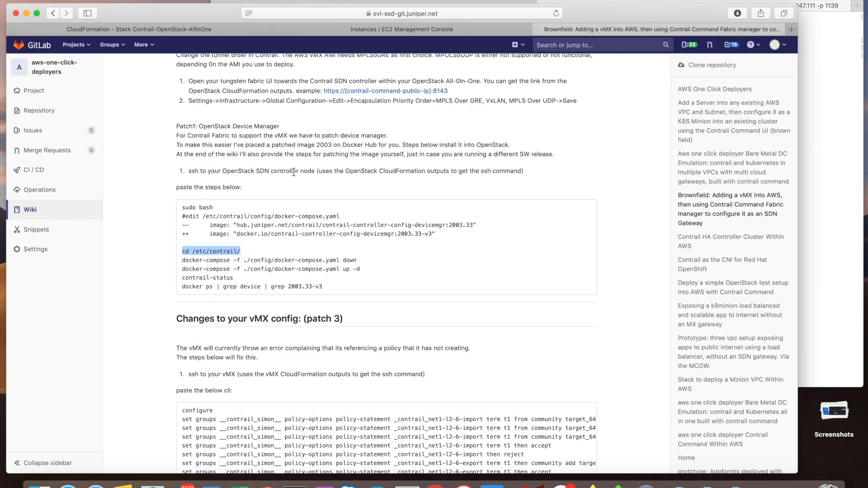
left_click_drag(183, 261, 365, 265)
key("super+c")
key("super+Tab")
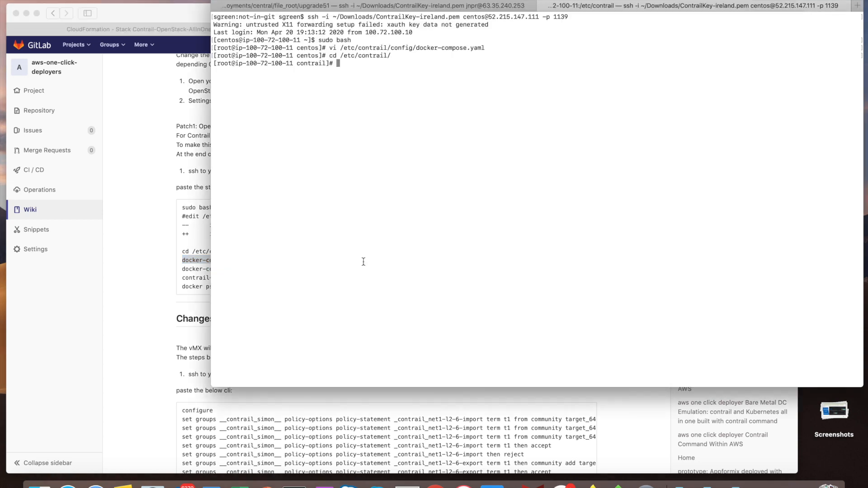
key("super+v")
key("Return")
- Start the config containers again with docker-compose -f ./config/docker-compose.yaml up -d and check the services with contrail-status, both copied from the wiki
key("super+Tab")
left_click_drag(182, 270, 248, 281)
key("super+c")
key("super+Tab")
key("super+v")
key("Return")
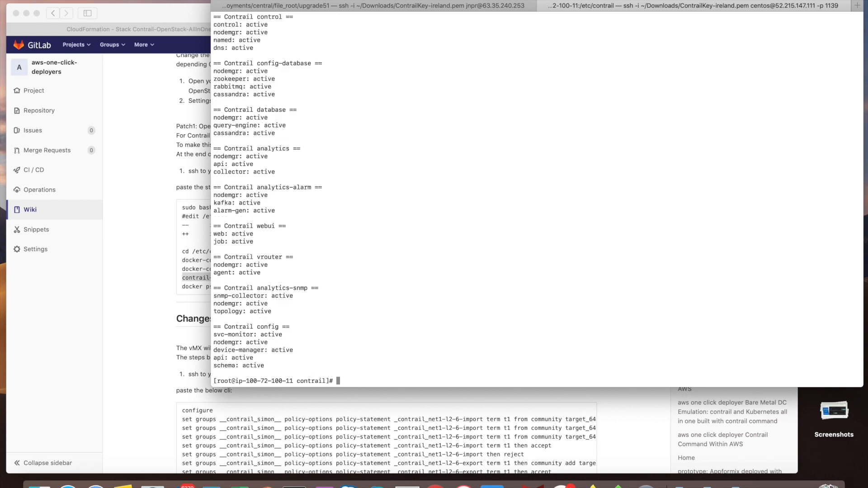
- Following the wiki, save the global forwarding options in the Tungsten Fabric UI with encapsulation priority order MPLS Over GRE, VxLAN, MPLS Over UDP
left_click(206, 225)
scroll(206, 224, "up", 3)
left_click_drag(206, 224, 162, 167)
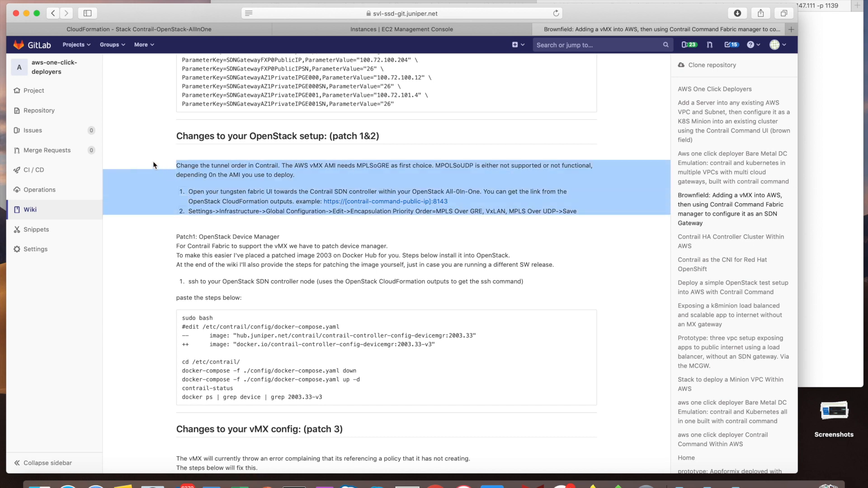
left_click(153, 161)
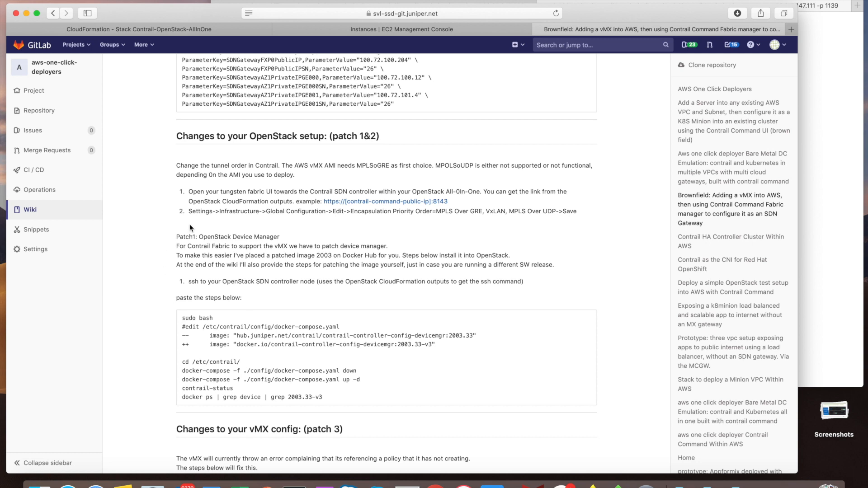
left_click_drag(189, 224, 159, 184)
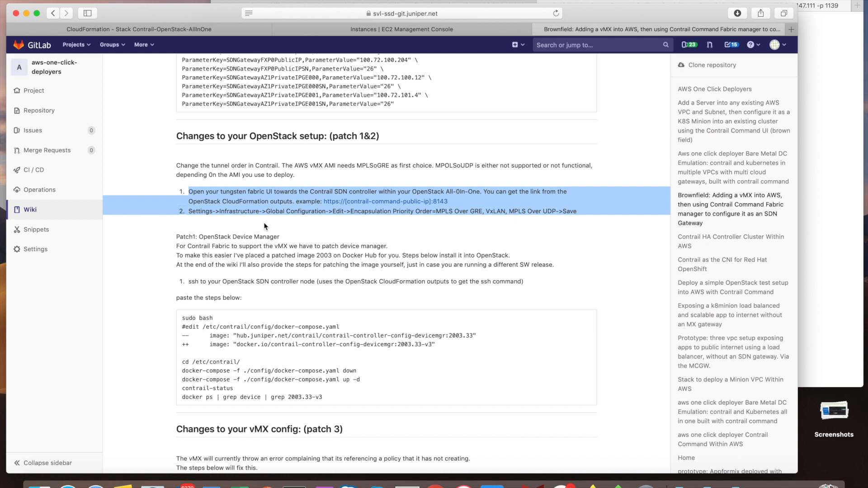
left_click(349, 226)
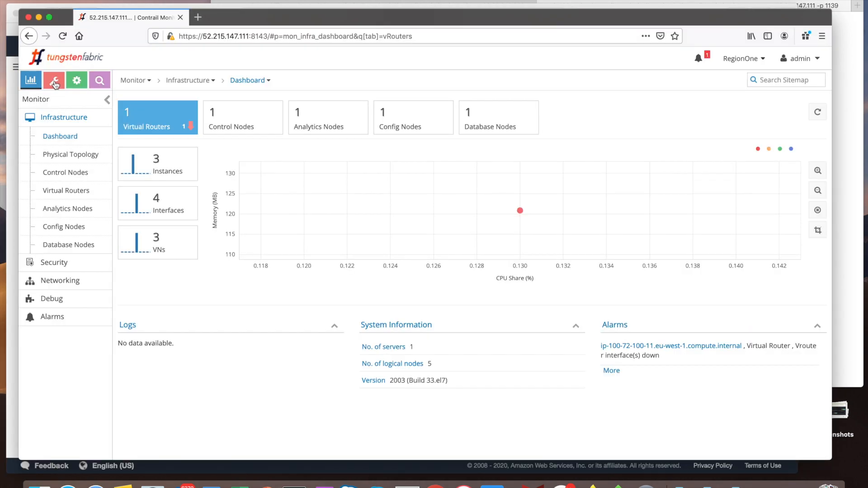
left_click(54, 82)
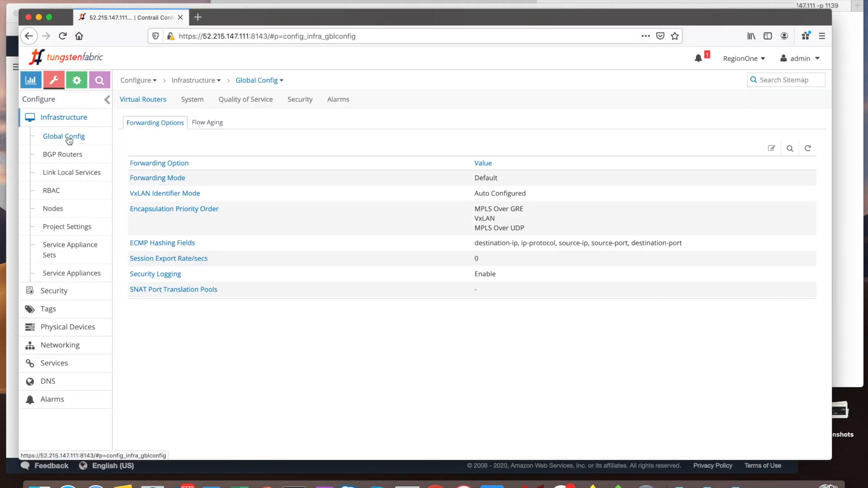
left_click(772, 148)
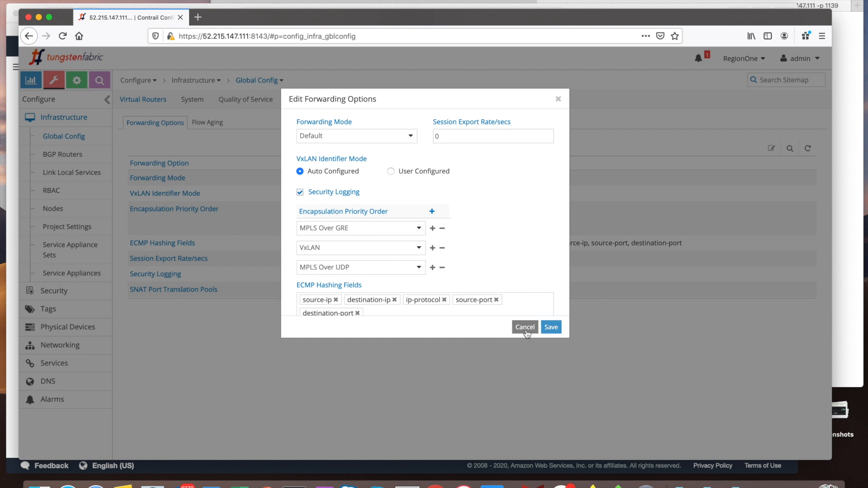
left_click(550, 328)
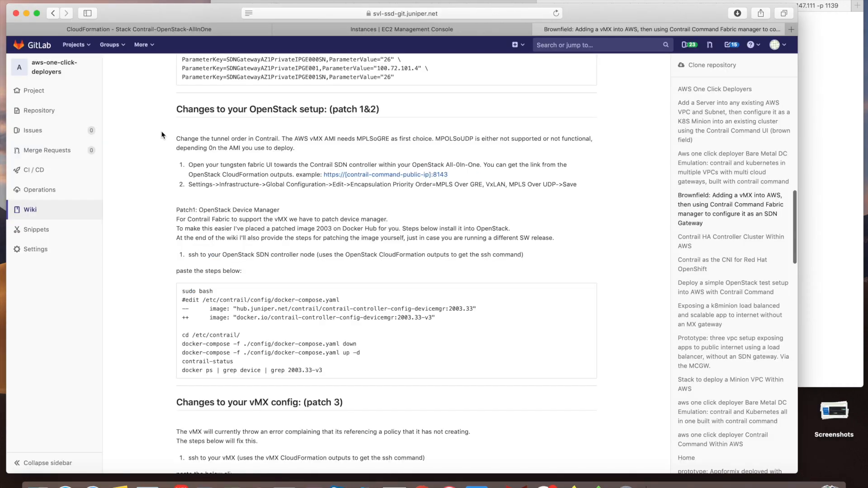
left_click_drag(162, 134, 168, 199)
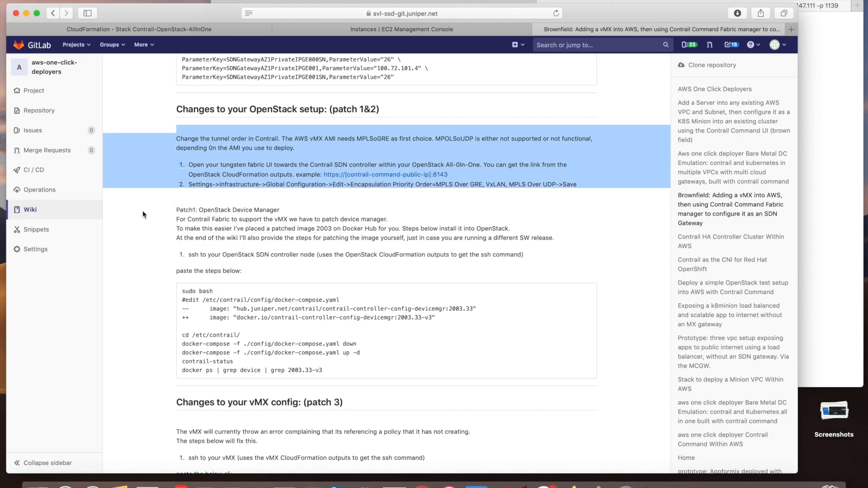
left_click(142, 225)
left_click_drag(145, 270, 134, 342)
left_click(133, 340)
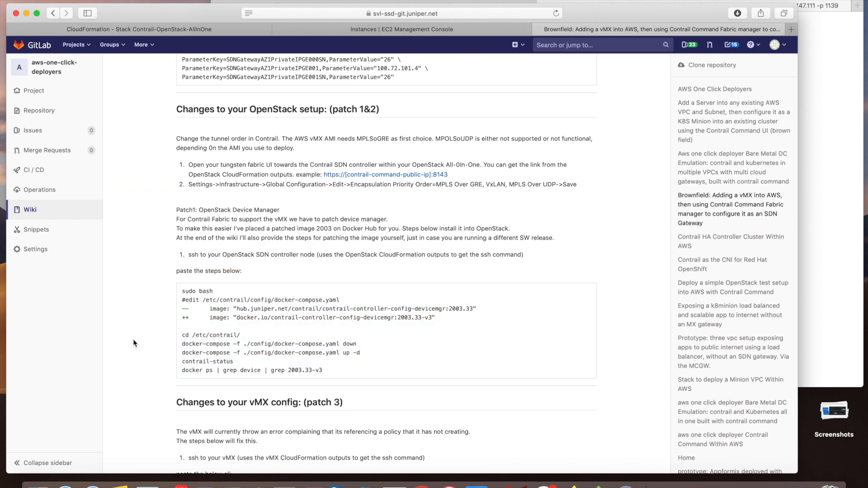
- Apply and commit the __contrail_simon__ policy-options configuration from the wiki's patch 3 in the vMX SSH session
scroll(133, 341, "down", 2)
scroll(133, 343, "down", 10)
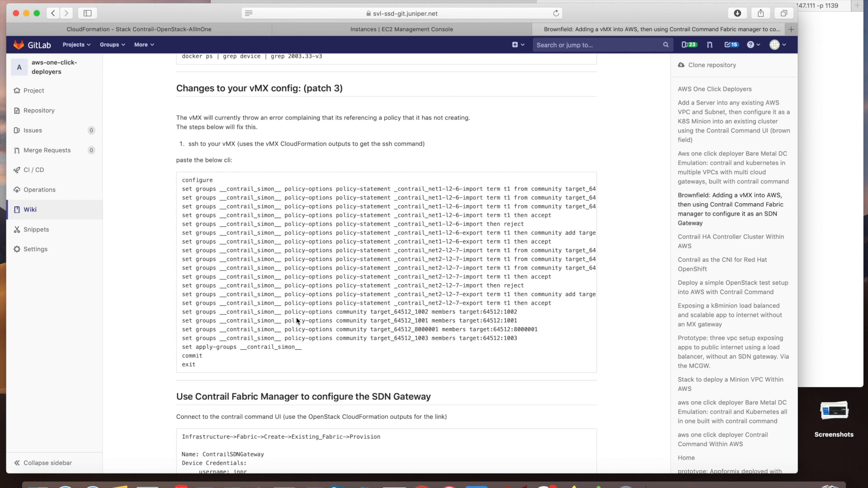
left_click_drag(181, 180, 269, 359)
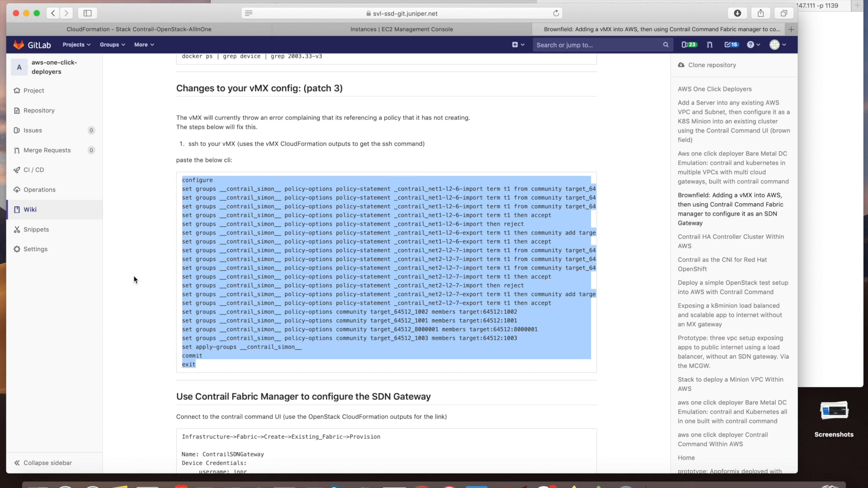
key("super+Tab")
left_click(145, 264)
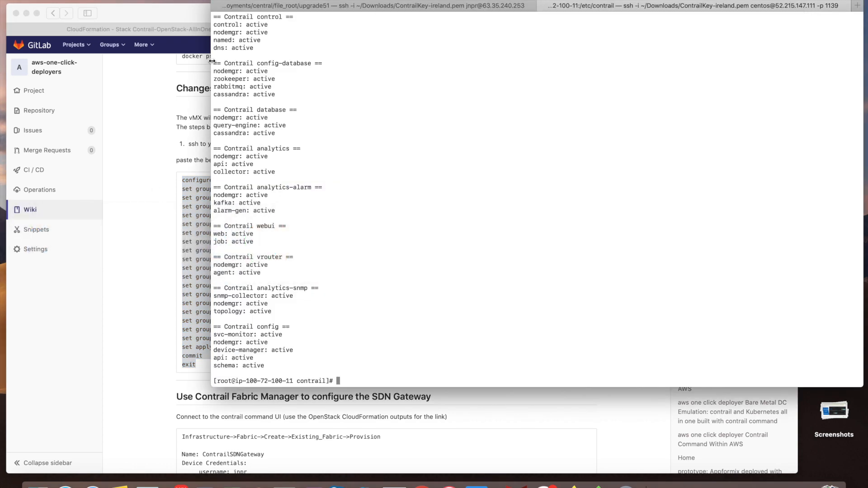
left_click(286, 6)
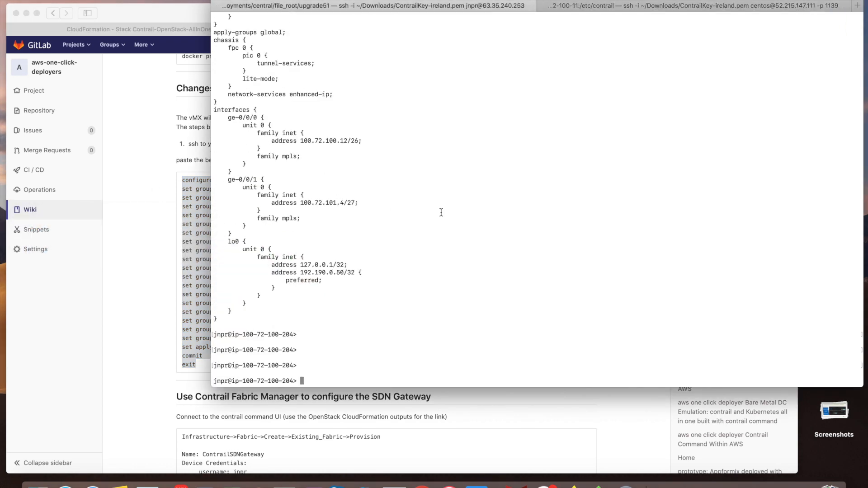
key("Return")
key("Return")
key("Return")
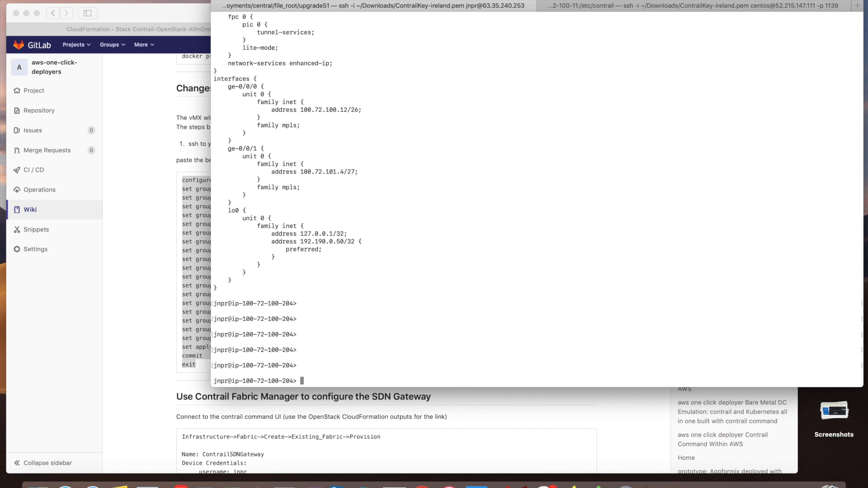
key("super+v")
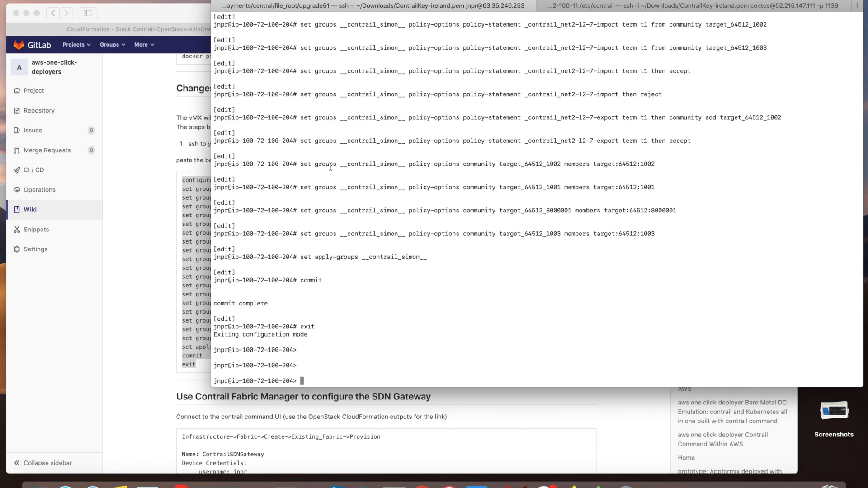
left_click(137, 229)
scroll(137, 229, "down", 3)
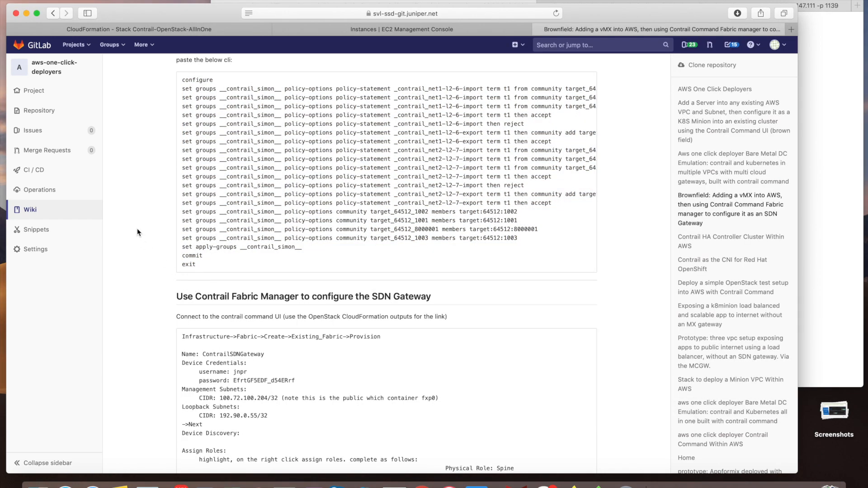
scroll(138, 229, "down", 5)
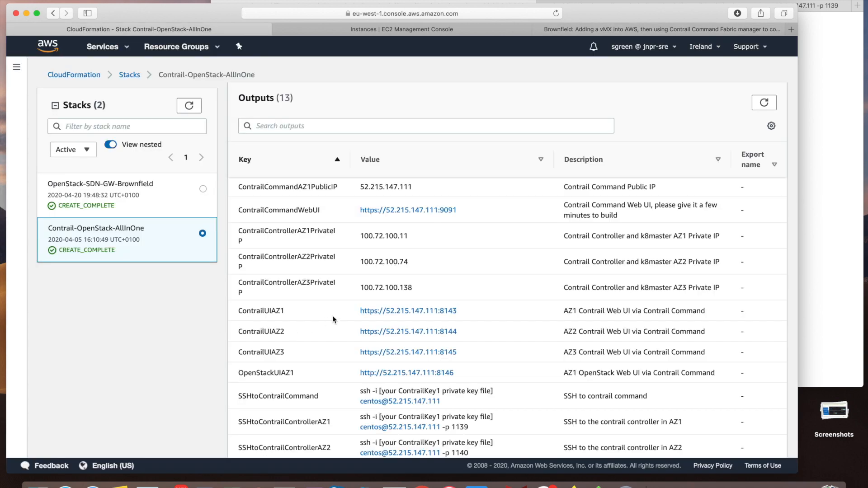
left_click_drag(359, 211, 473, 212)
key("super+c")
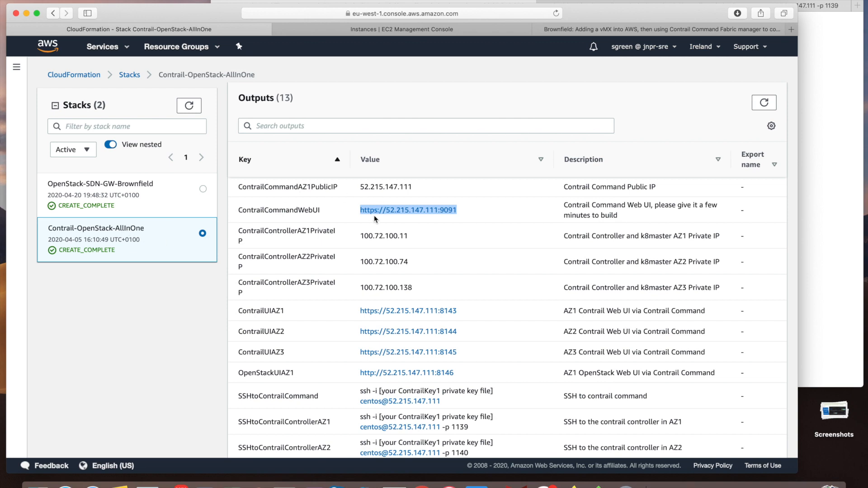
left_click(573, 484)
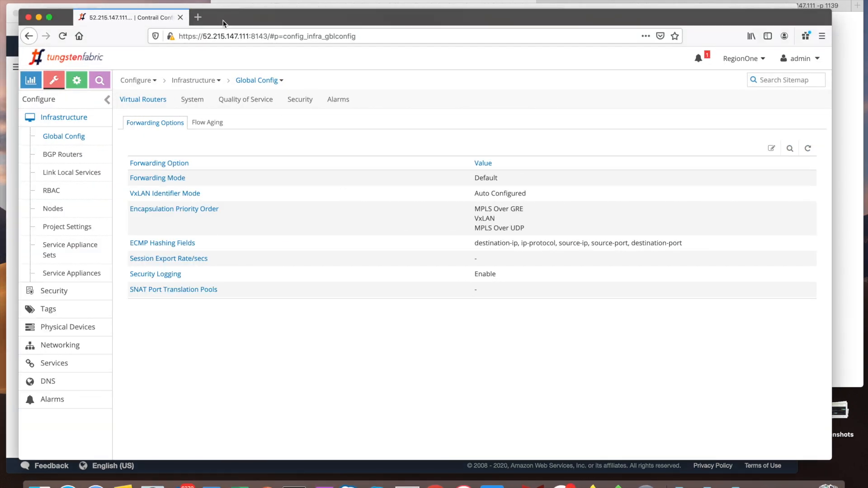
left_click(199, 17)
key("super+v")
key("Return")
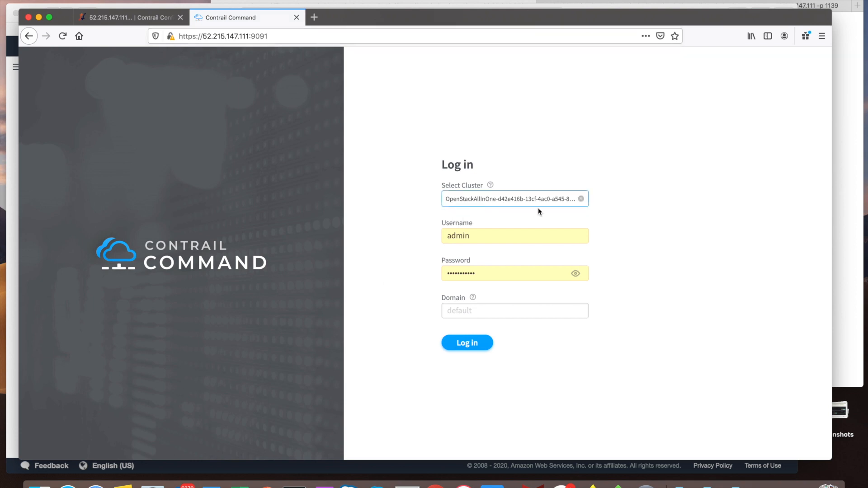
- Log in to Contrail Command as admin on the OpenStackAllInOne cluster with the prefilled credentials
left_click(468, 239)
left_click(481, 274)
left_click(471, 344)
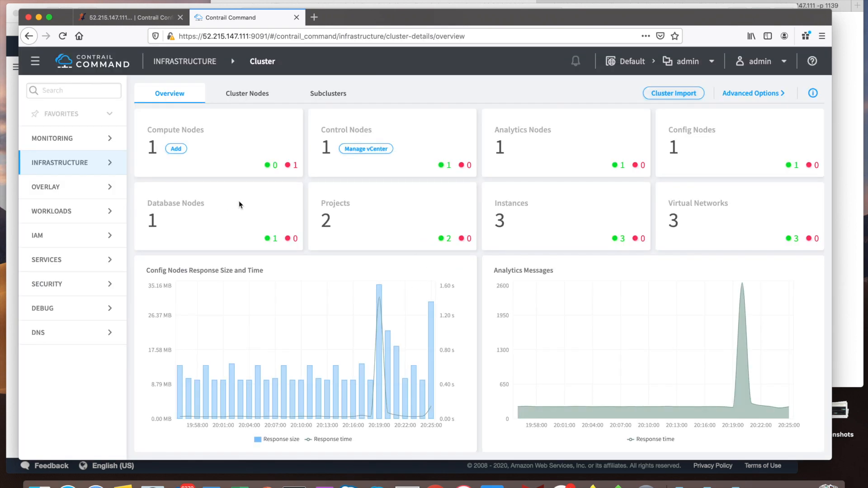
- Create a fabric under the infrastructure settings, choosing Existing Fabric as the provisioning option
mouse_move(60, 165)
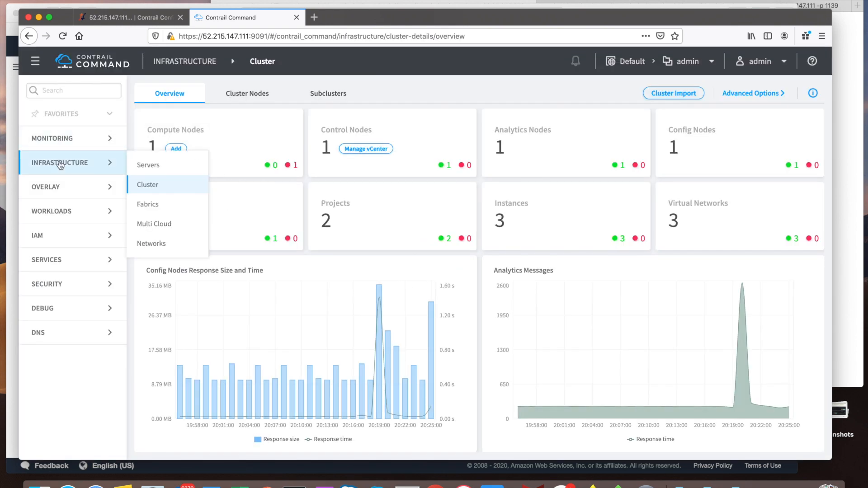
left_click(149, 205)
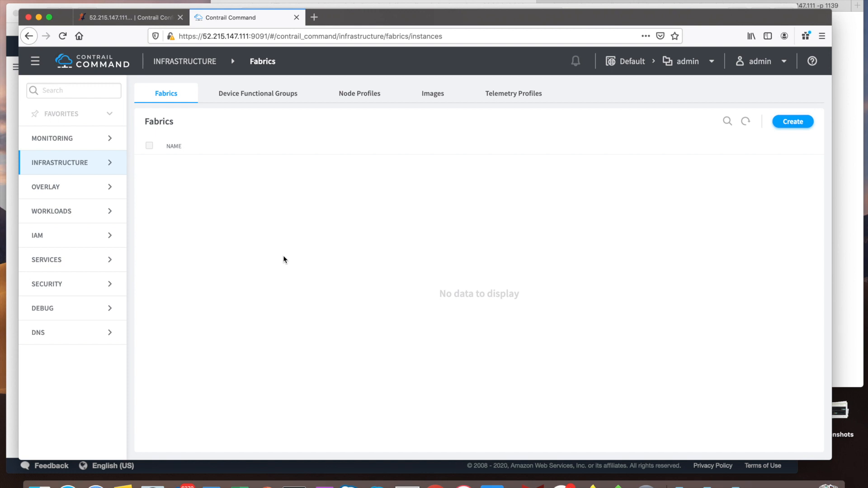
left_click(792, 123)
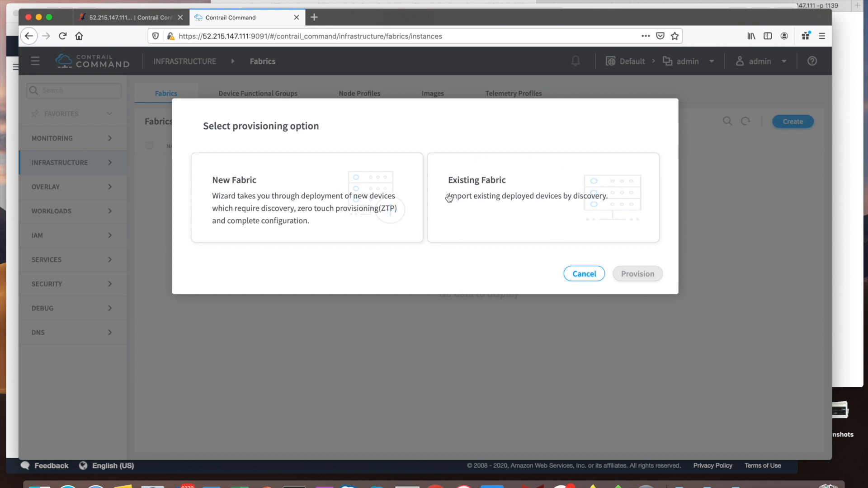
left_click(511, 225)
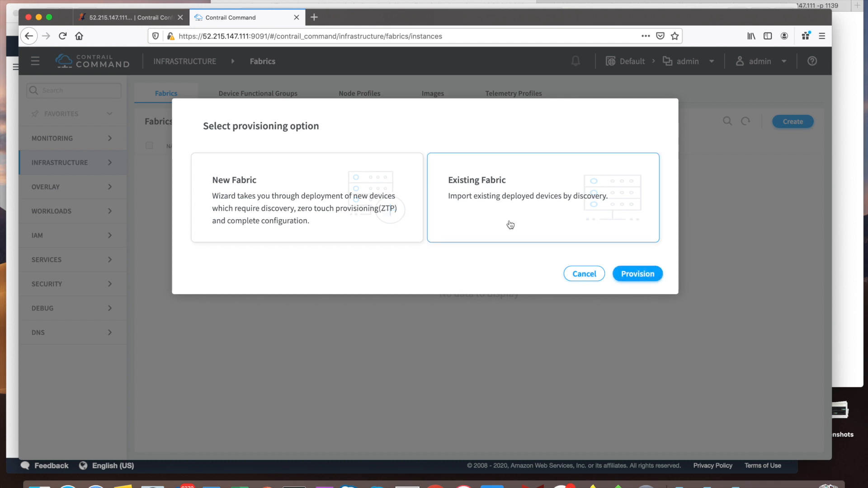
left_click(636, 277)
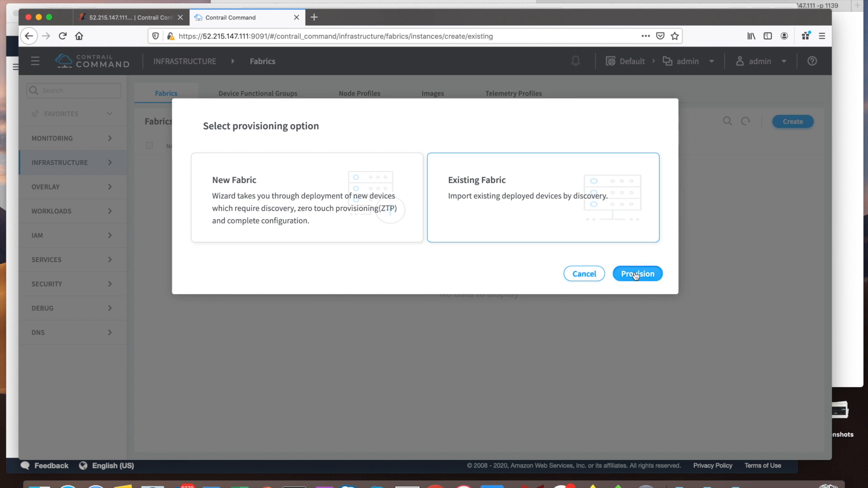
- Name the fabric ContrailSDNGateway, copying the name from the wiki
key("super+Tab")
left_click(579, 29)
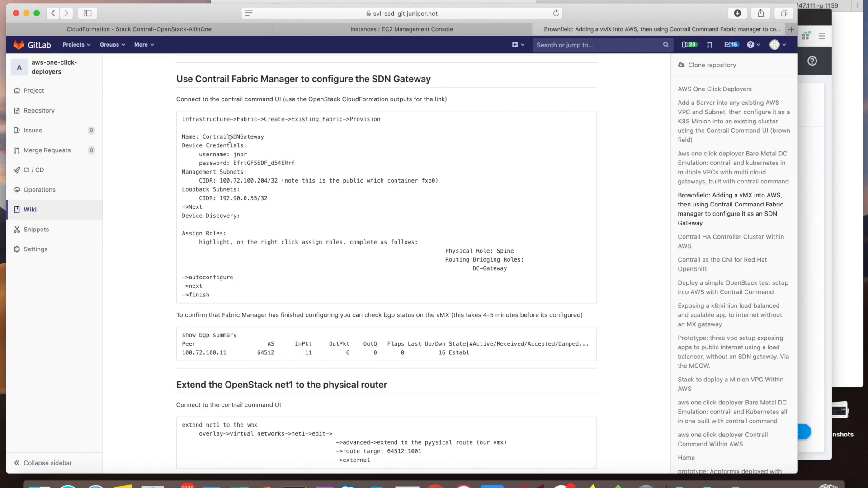
left_click_drag(202, 137, 265, 137)
key("super+c")
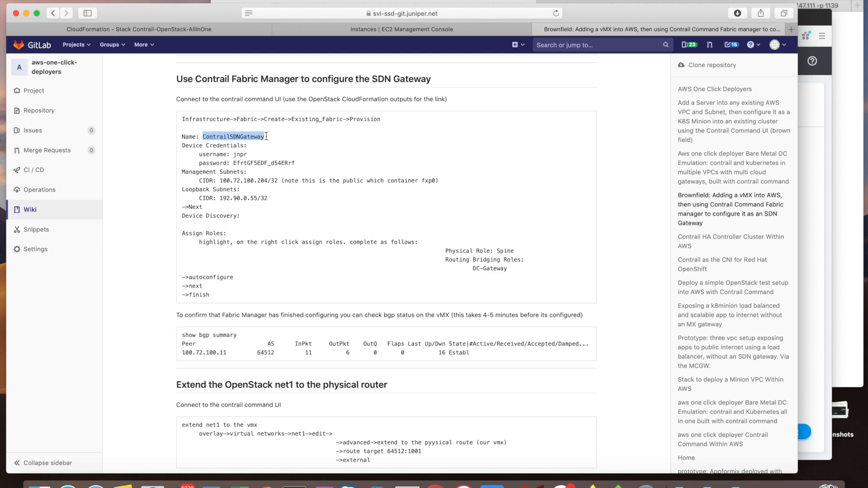
key("super+Tab")
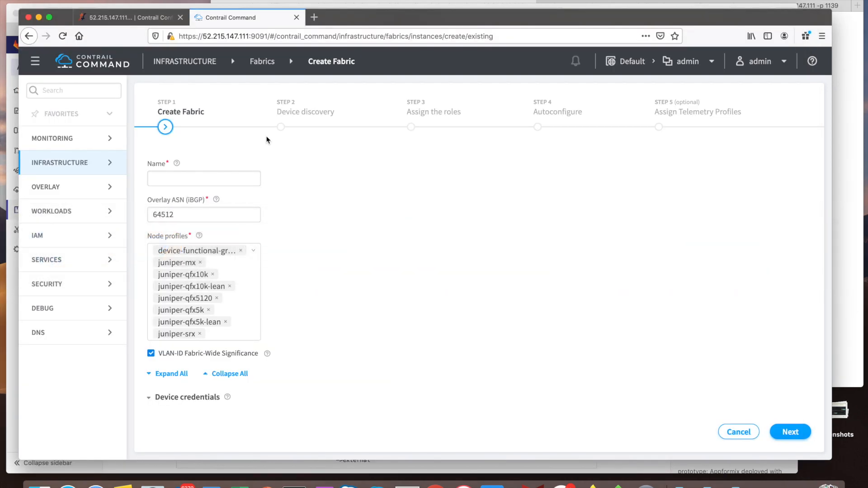
left_click(211, 177)
scroll(283, 211, "down", 2)
key("super+v")
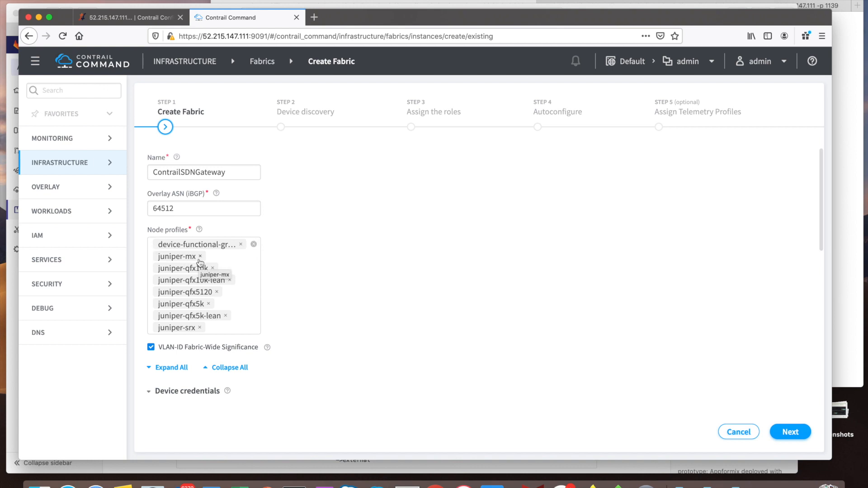
- Clear the prefilled username and password in the fabric's device credentials
scroll(311, 294, "down", 5)
double_click(213, 225)
key("BackSpace")
double_click(285, 224)
key("BackSpace")
- Examine the parameters of the OpenStack-SDN-GW-Brownfield CloudFormation stack for the gateway's public IP, loopback IP and SSH password settings
key("super+Tab")
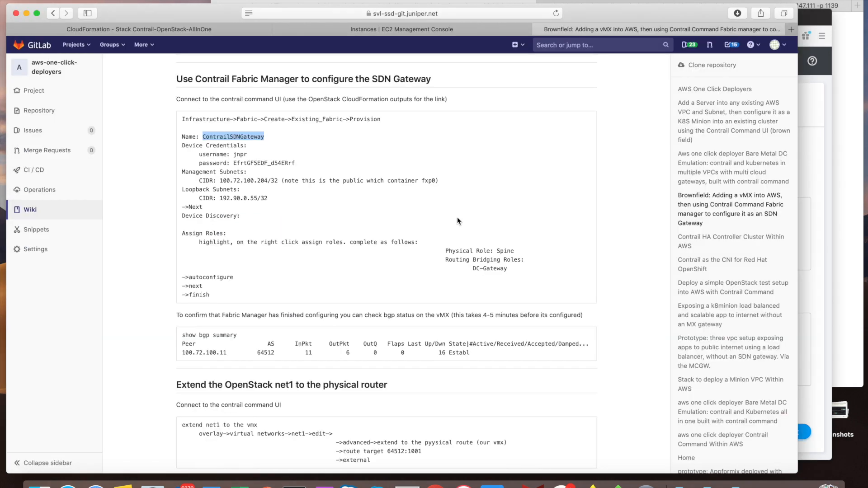
left_click(102, 28)
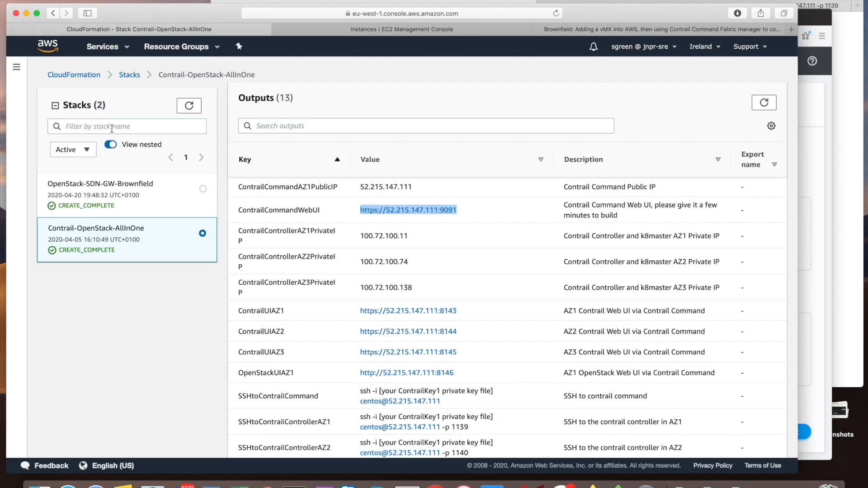
left_click(127, 76)
left_click(450, 139)
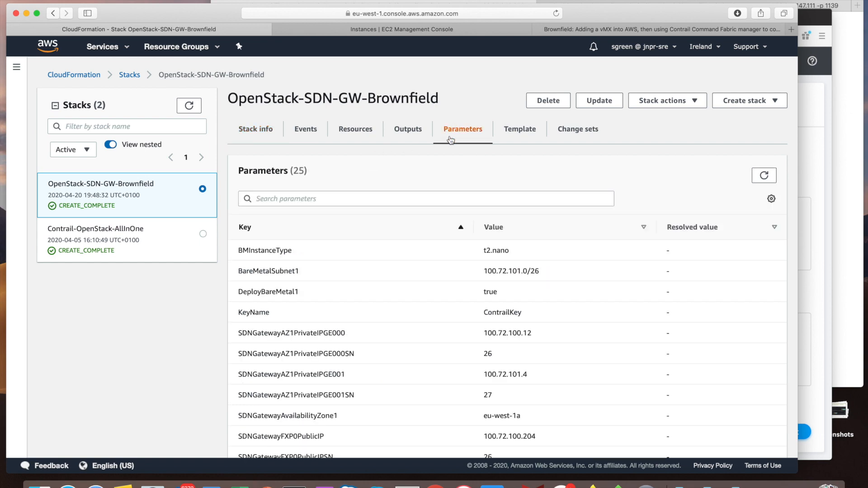
scroll(371, 334, "down", 7)
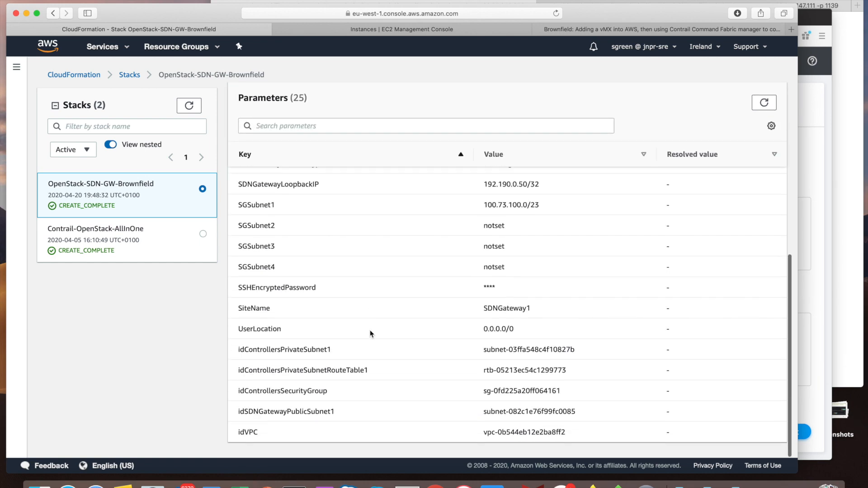
scroll(371, 333, "up", 8)
scroll(372, 330, "down", 3)
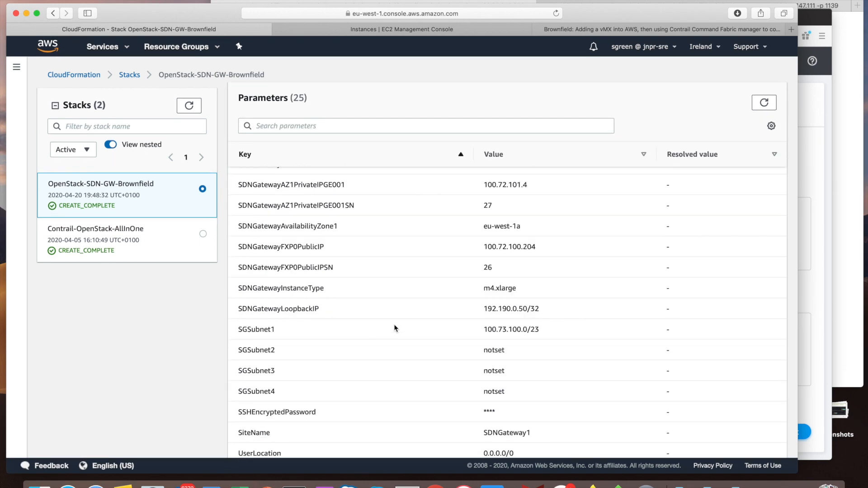
scroll(394, 328, "down", 4)
double_click(487, 288)
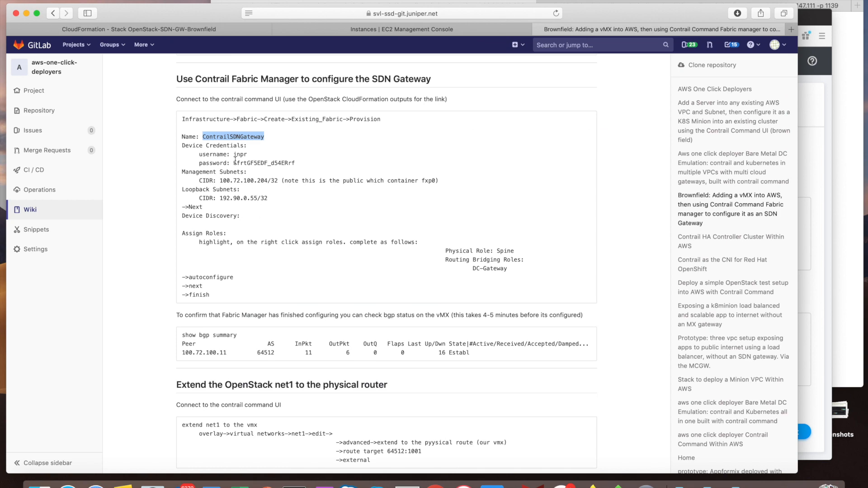
- Enter the device credentials for the fabric, copying the username jnpr and the device password from the wiki
left_click(234, 161)
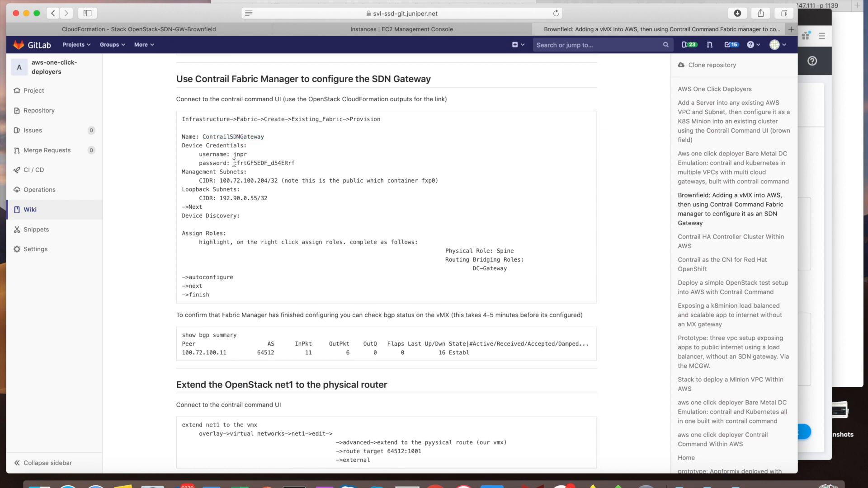
left_click_drag(233, 155, 260, 155)
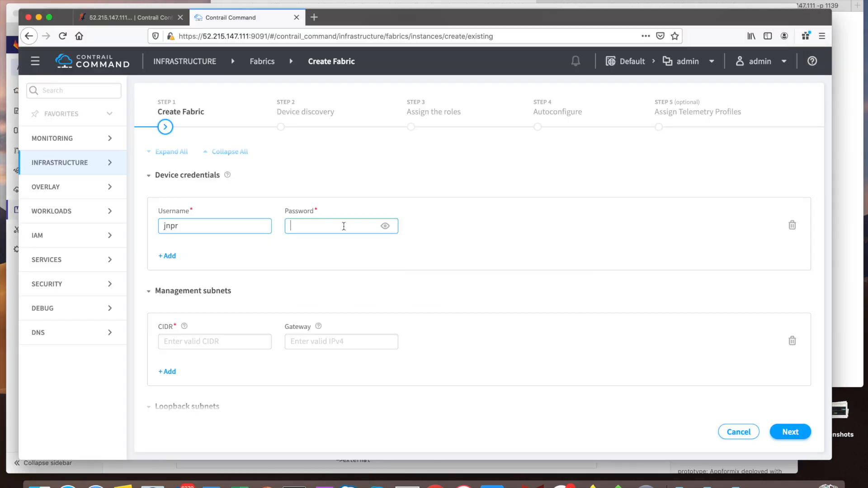
left_click(345, 225)
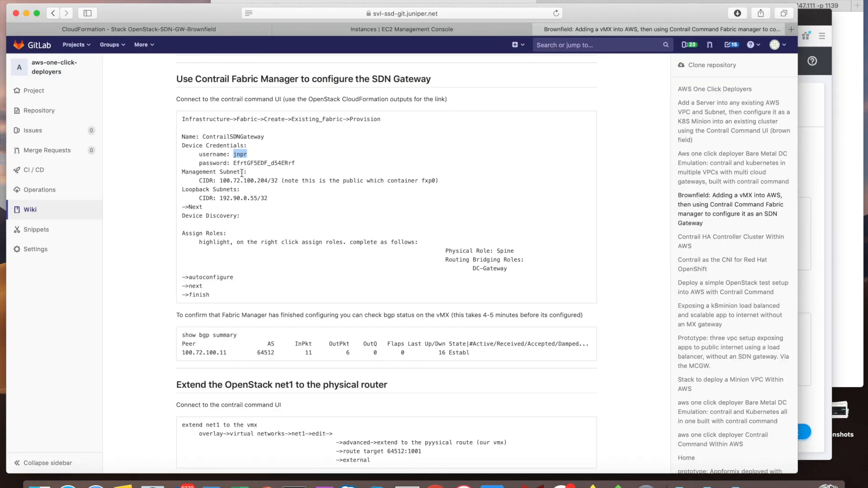
left_click_drag(233, 163, 298, 165)
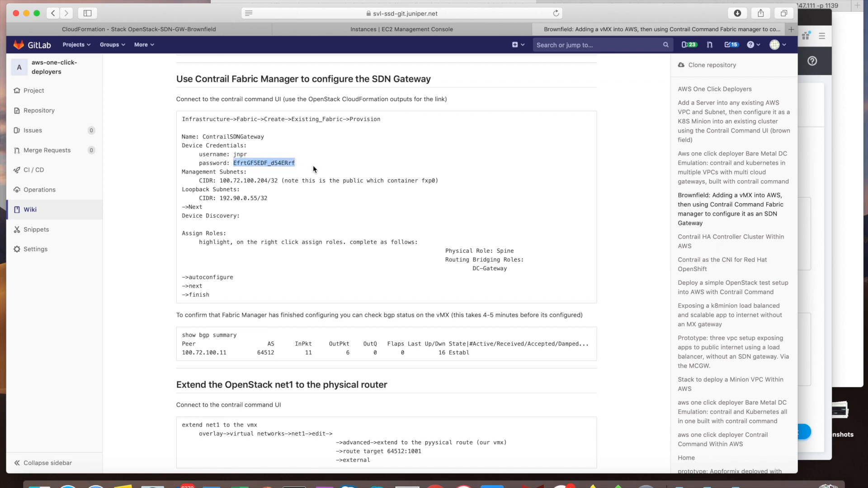
key("super+Tab")
left_click(305, 225)
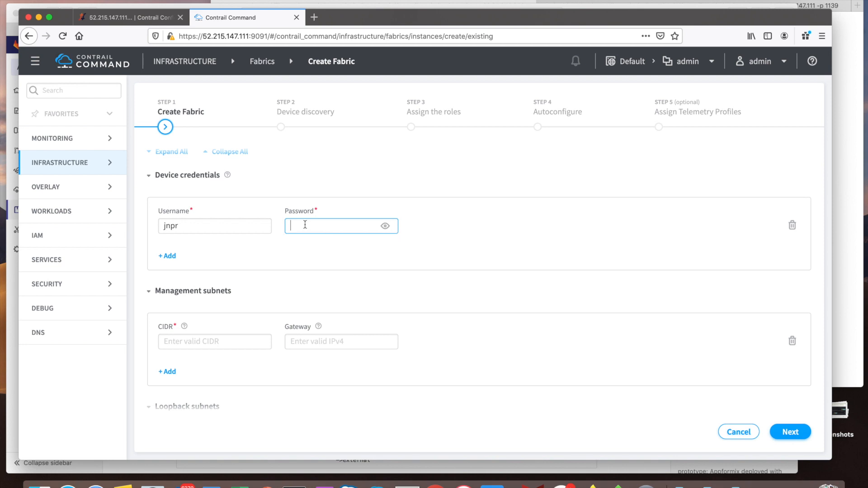
key("super+v")
left_click(330, 255)
- Set the management subnet CIDR to 100.72.100.204/32, copied from the wiki
scroll(277, 299, "down", 4)
left_click(235, 236)
left_click(290, 236)
left_click(228, 236)
key("super+Tab")
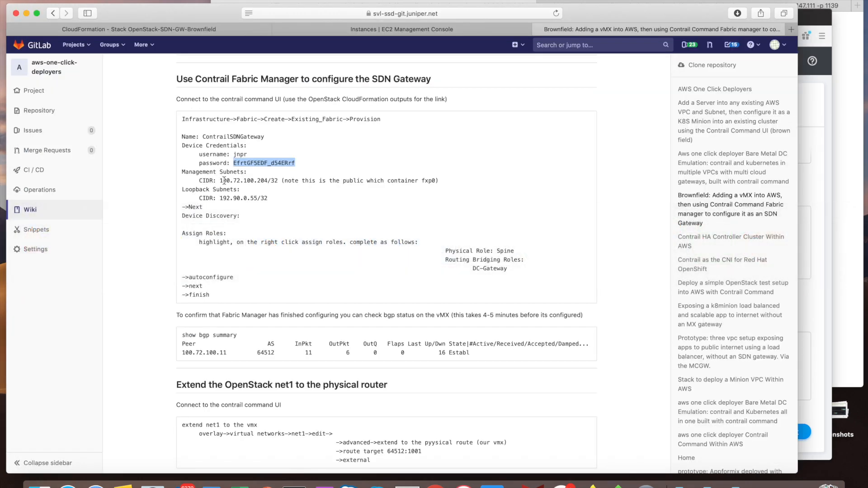
left_click_drag(220, 180, 279, 180)
key("super+c")
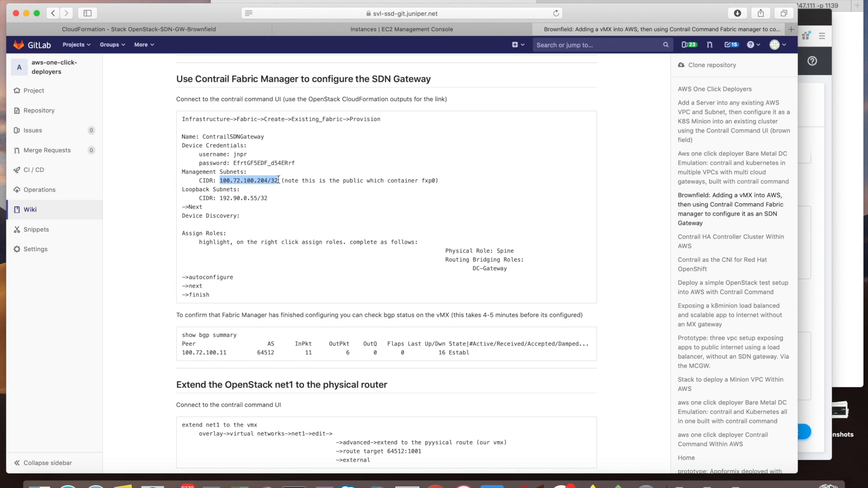
key("super+Tab")
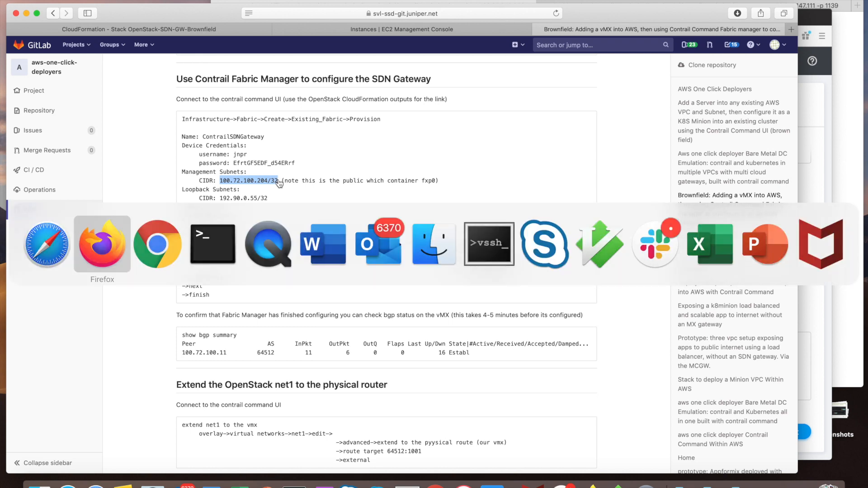
left_click(219, 236)
key("super+v")
left_click(299, 267)
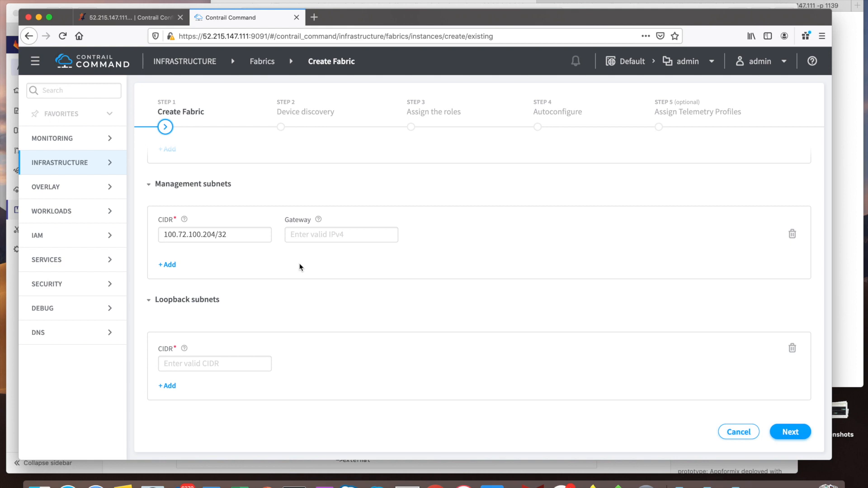
- Set the loopback subnet CIDR to 192.90.0.55/32, copied from the wiki
scroll(300, 267, "down", 3)
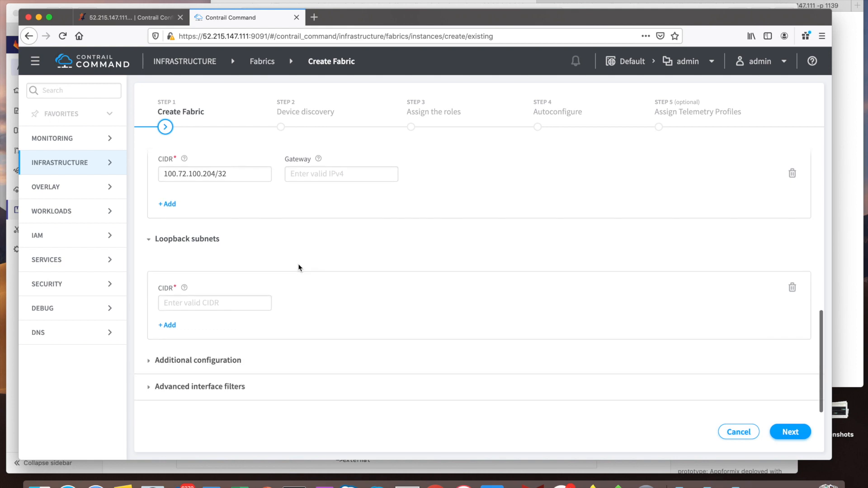
left_click(222, 304)
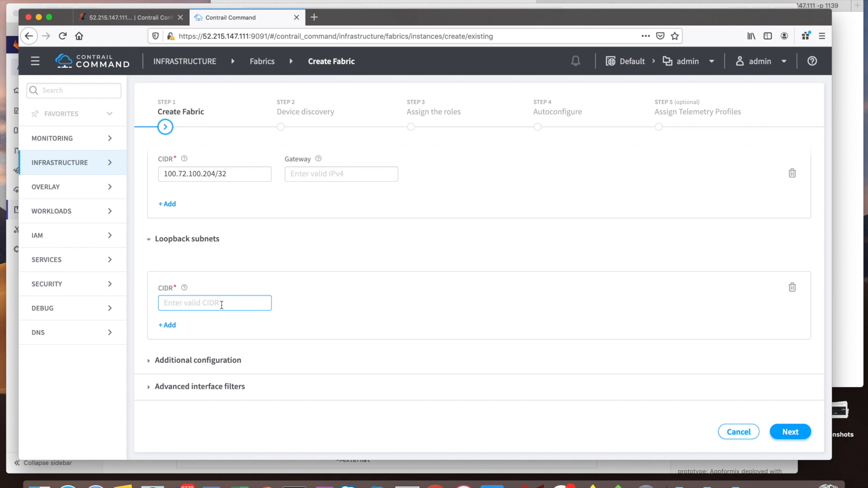
key("super+Tab")
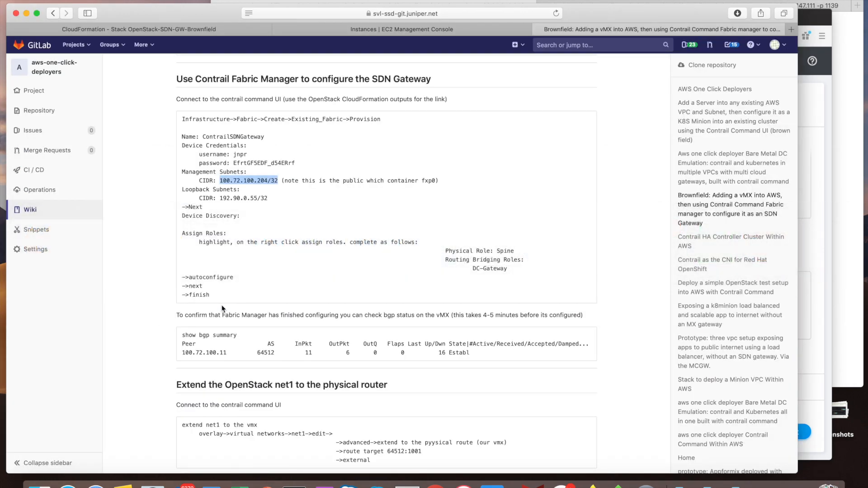
left_click_drag(257, 200, 269, 199)
key("super+c")
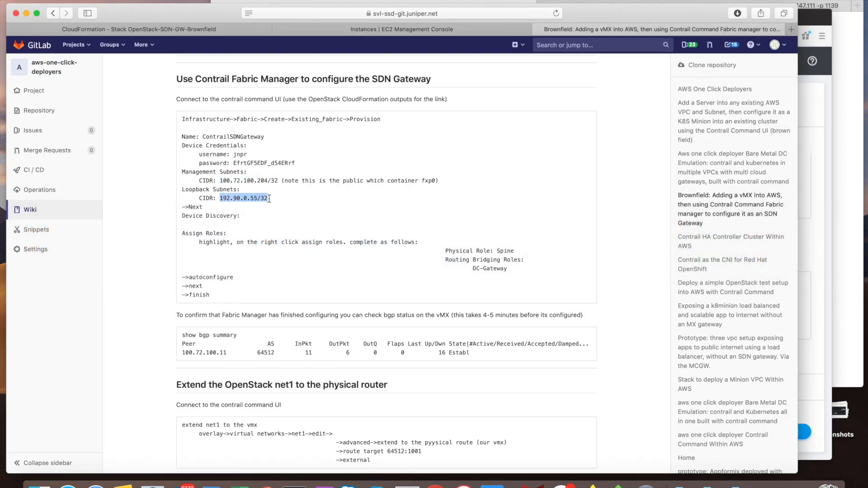
key("super+Tab")
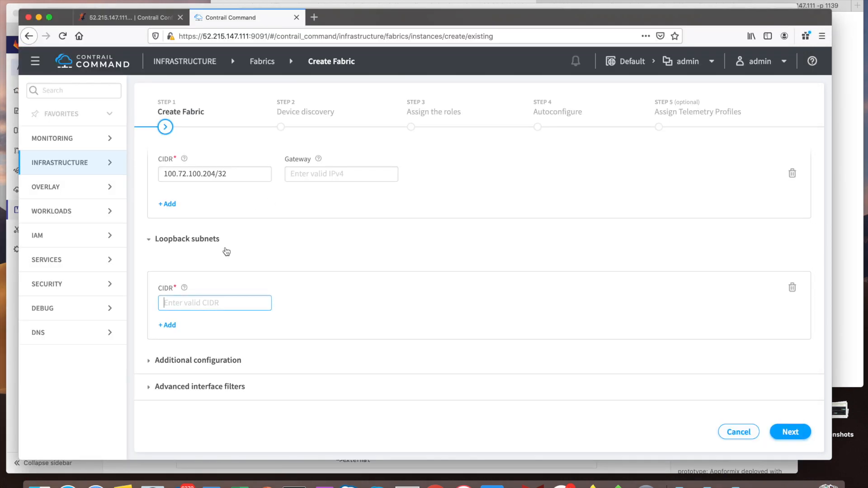
key("super+v")
left_click(296, 313)
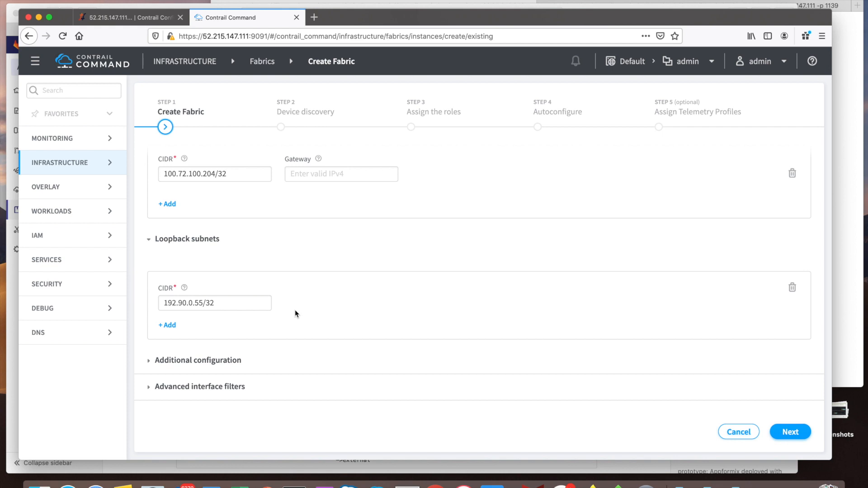
- Review the wiki's SDN gateway instructions and open the detailed network diagram below the AWS overlay and underlay picture
scroll(297, 314, "up", 2)
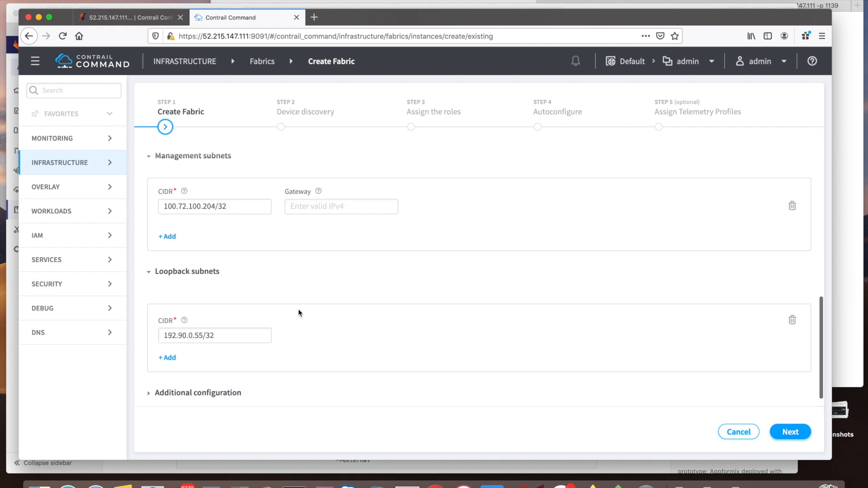
key("super+Tab")
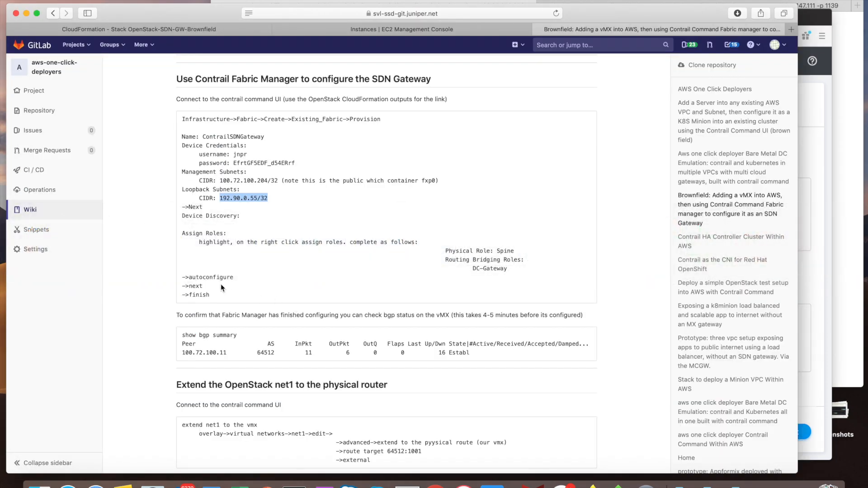
left_click(154, 298)
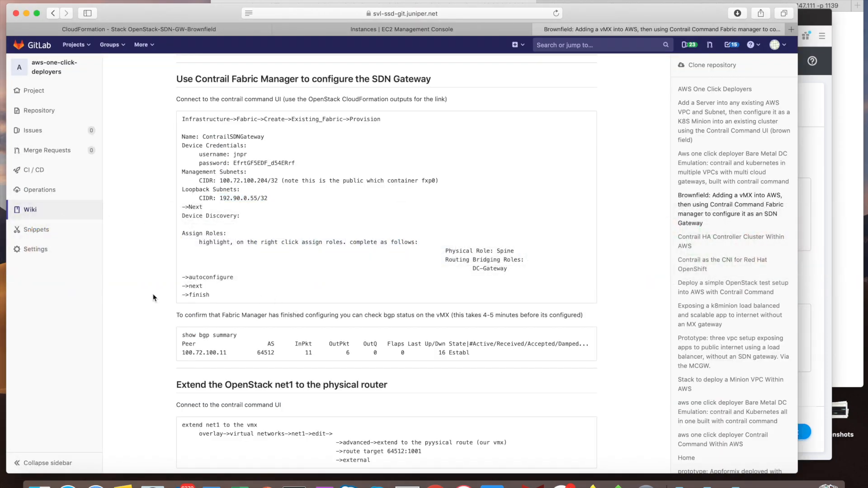
scroll(154, 297, "down", 2)
scroll(154, 298, "down", 8)
scroll(154, 297, "up", 15)
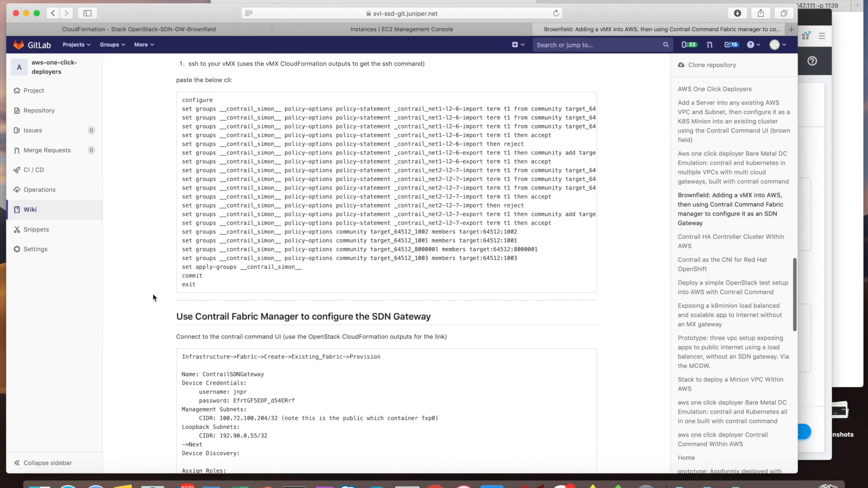
scroll(154, 297, "up", 15)
scroll(156, 291, "down", 1)
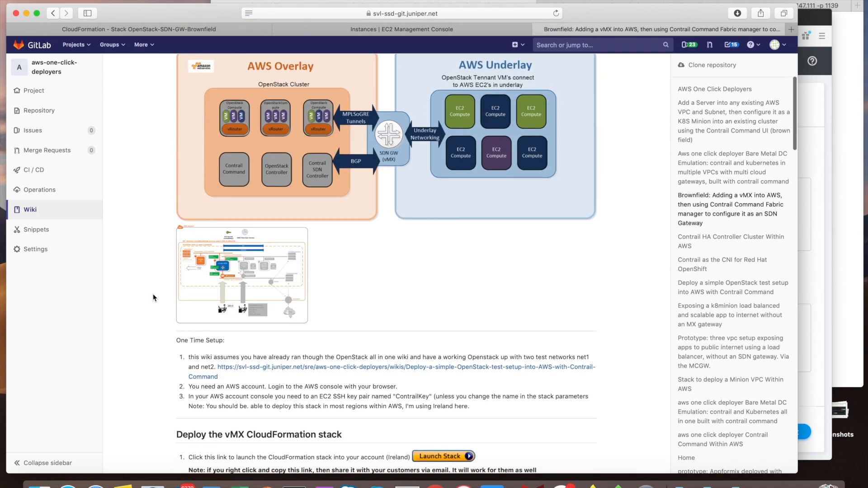
left_click(234, 266)
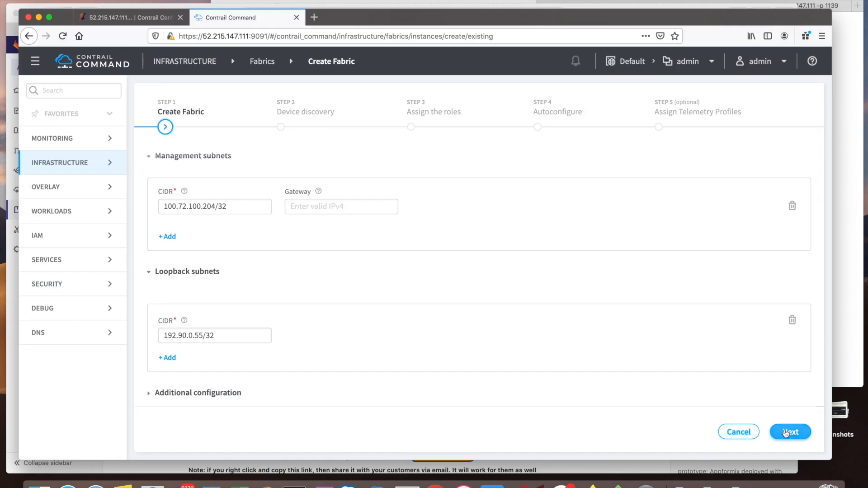
- Run device discovery for the fabric, check the job log through to its end, and proceed to role assignment
left_click(786, 434)
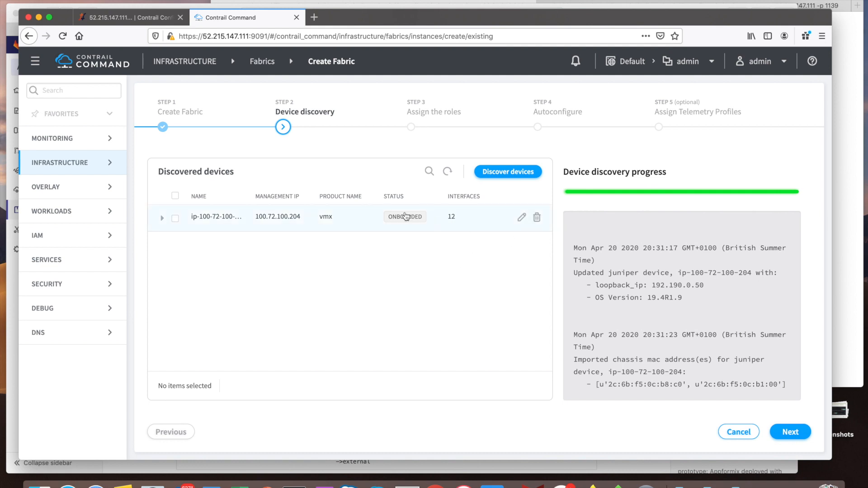
scroll(665, 355, "down", 8)
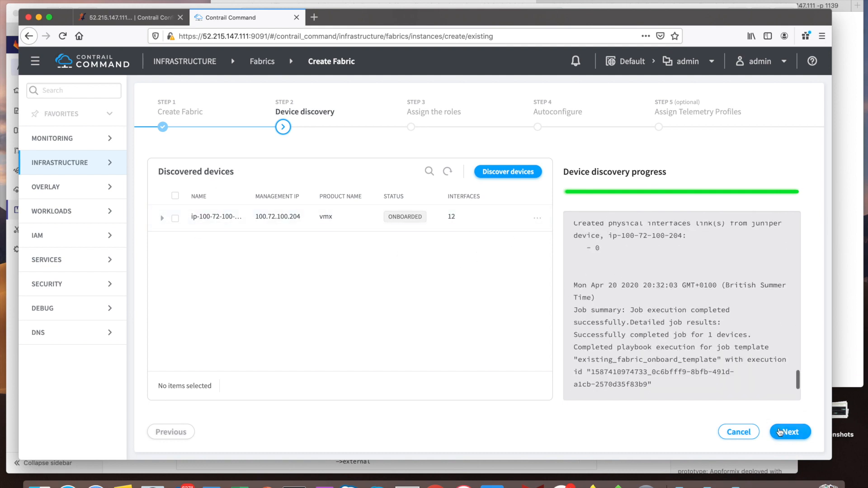
left_click(791, 432)
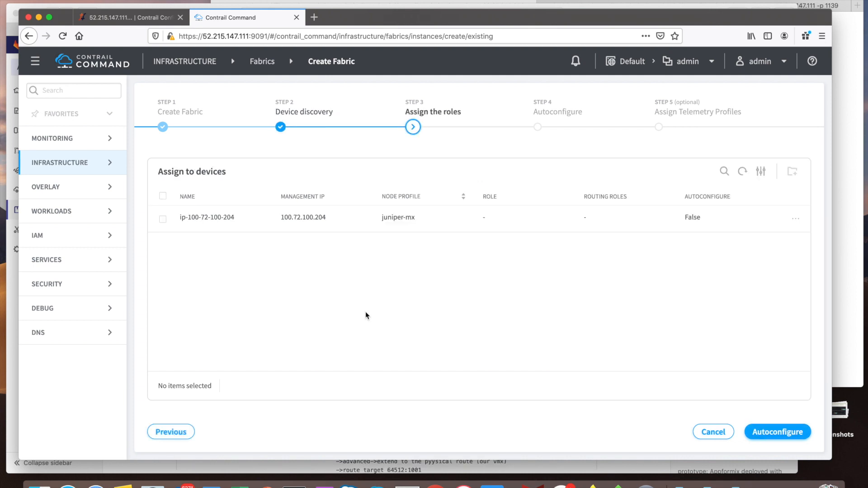
key("super+Tab")
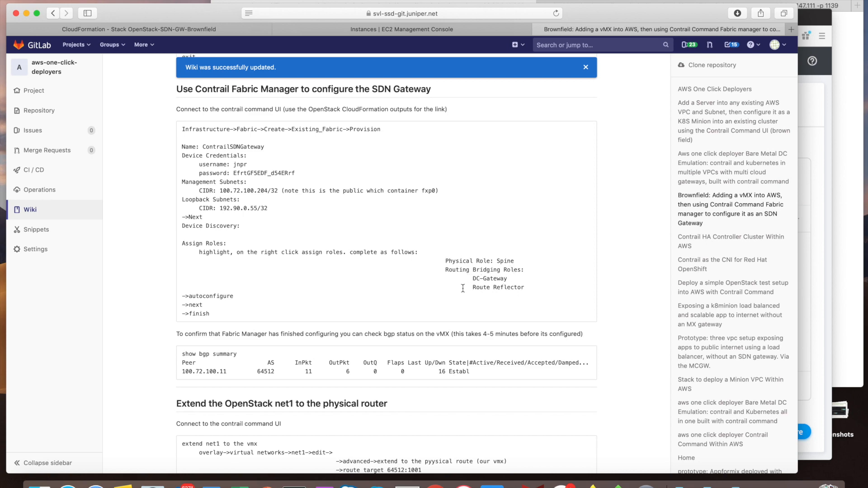
key("super+Tab")
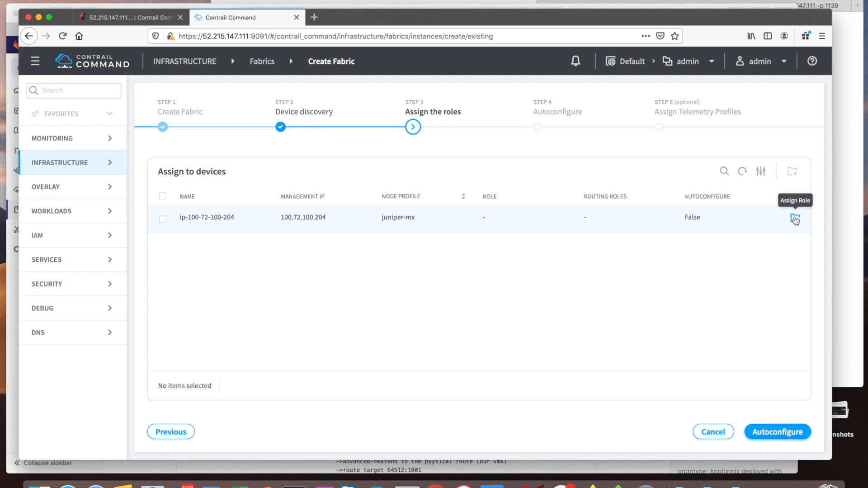
left_click(795, 220)
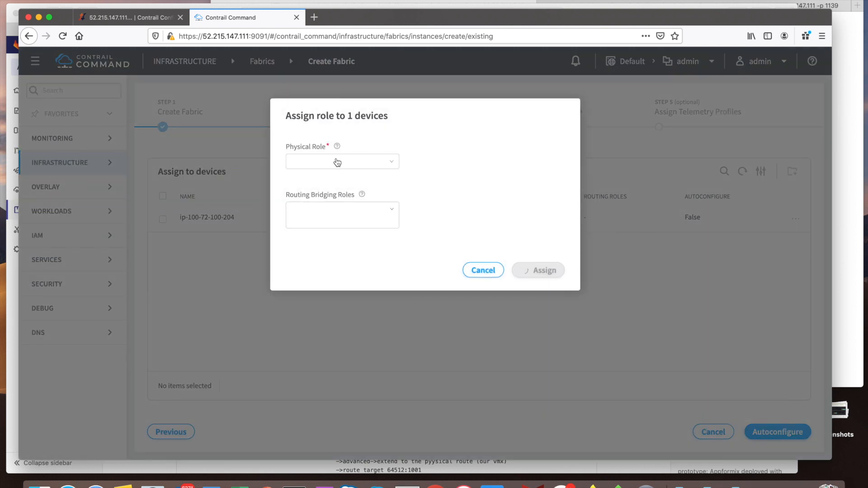
left_click(337, 161)
left_click(319, 196)
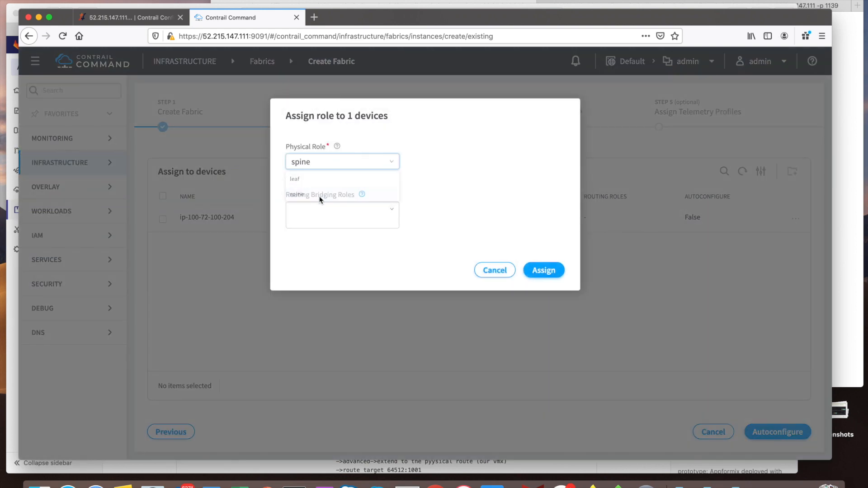
left_click(335, 215)
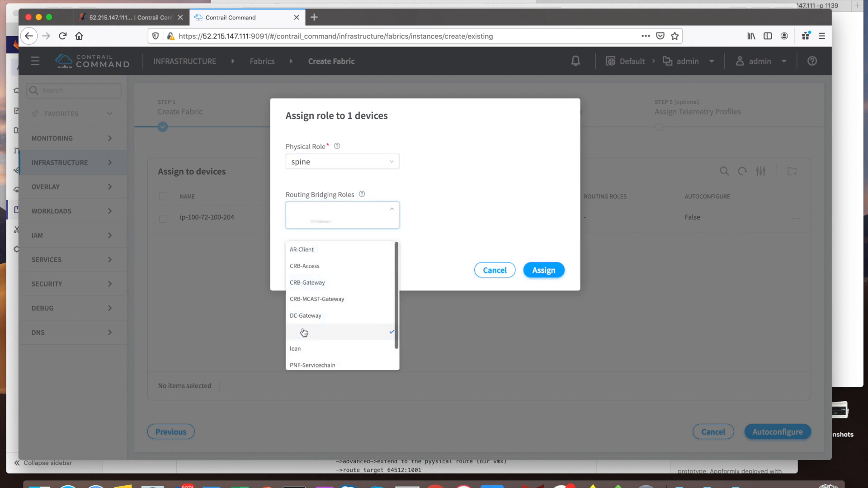
left_click(307, 333)
scroll(306, 333, "down", 1)
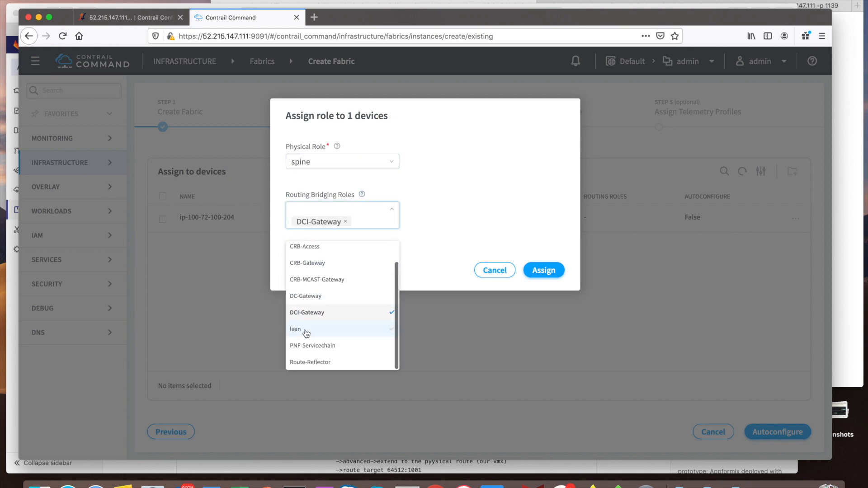
left_click(309, 363)
left_click(550, 272)
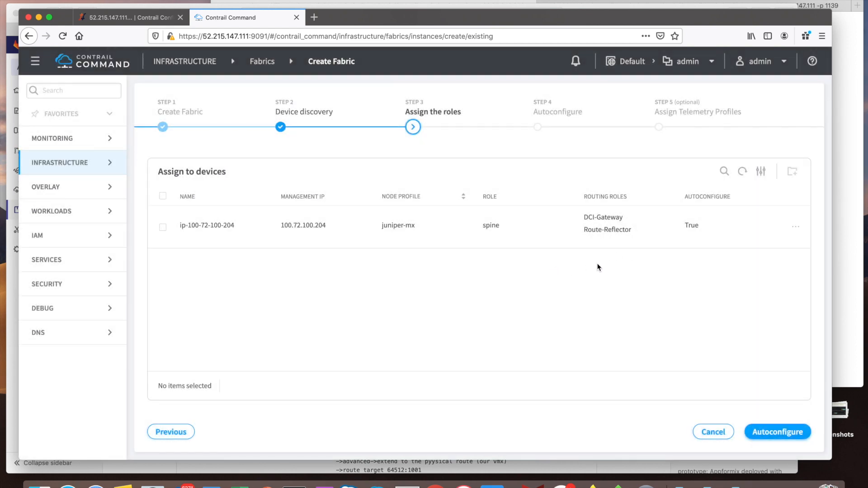
- Autoconfigure the fabric and finish the wizard without assigning a telemetry profile
left_click(768, 433)
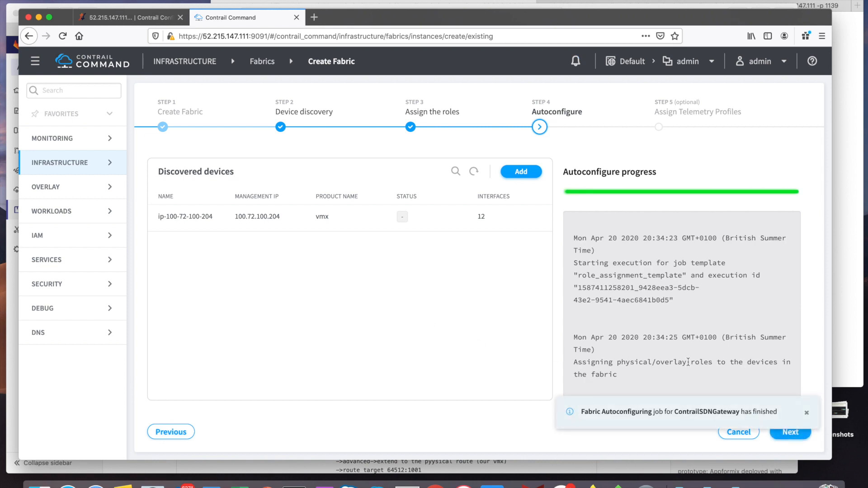
left_click(781, 434)
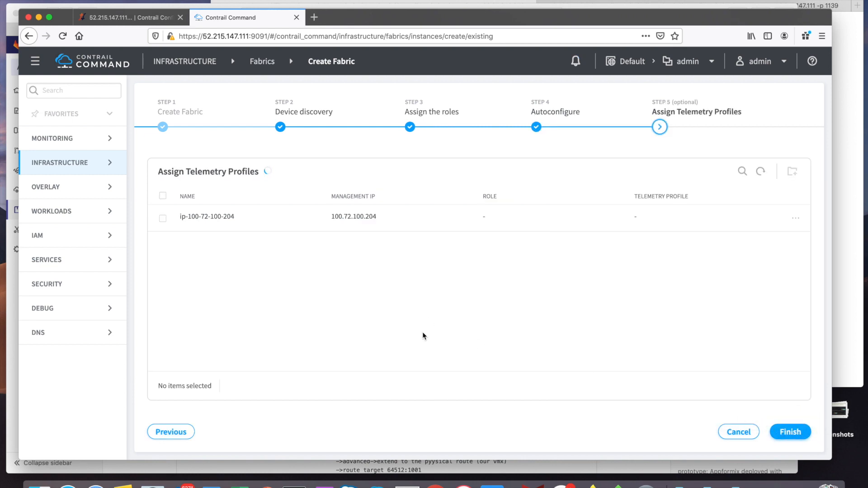
left_click(789, 433)
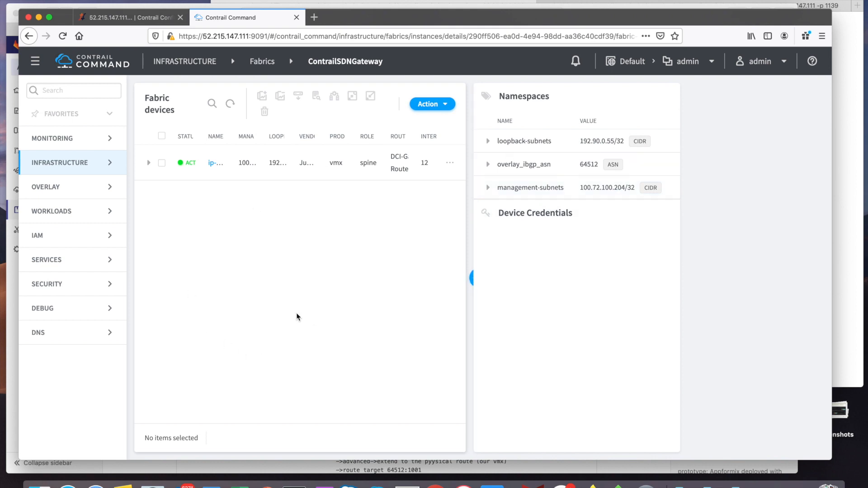
- Copy show bgp summary from the wiki and run it repeatedly in the vMX terminal to check the BGP peer state
key("super+Tab")
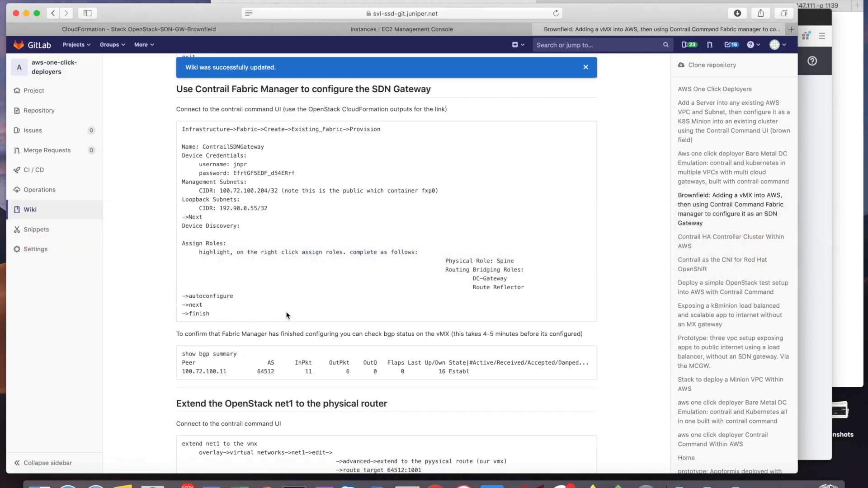
scroll(142, 300, "down", 3)
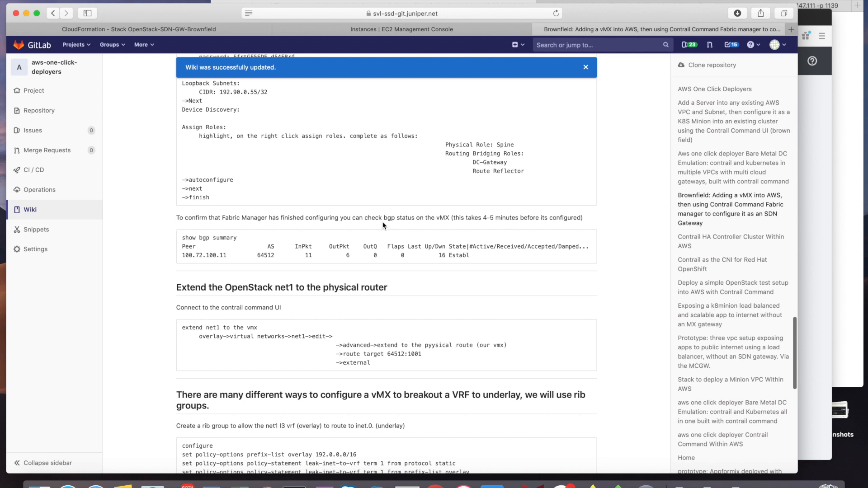
left_click_drag(183, 239, 240, 242)
key("super+c")
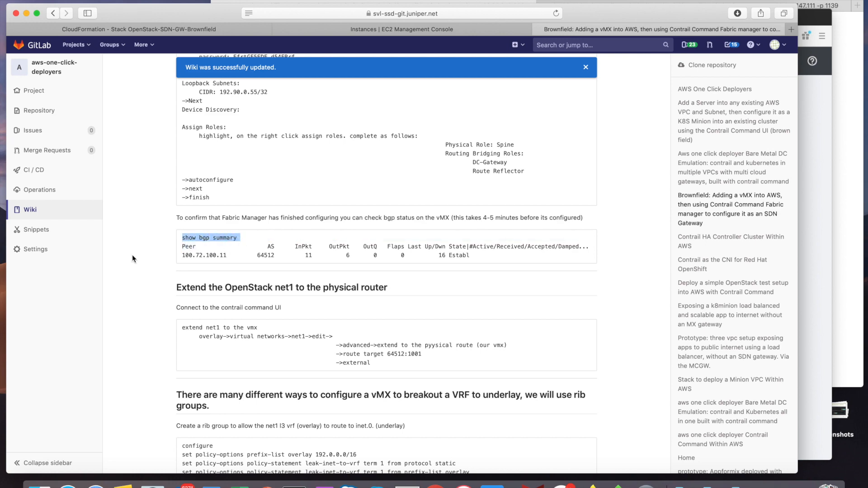
key("super+Tab")
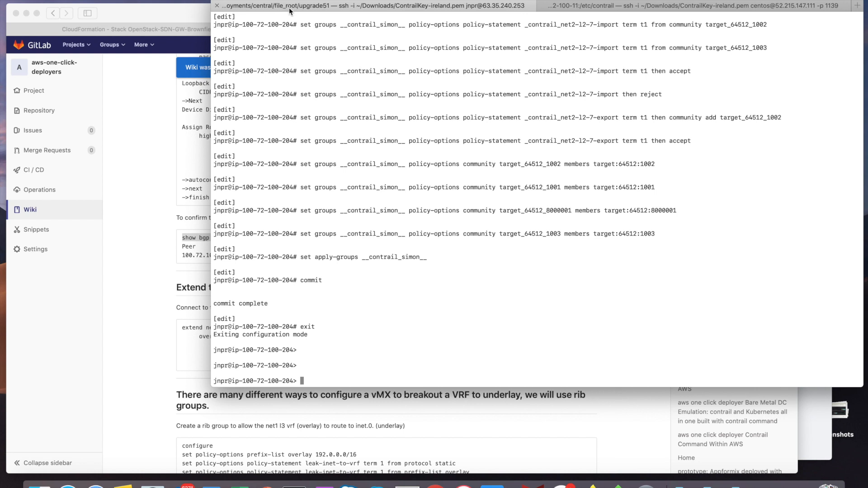
key("super+v")
key("Return")
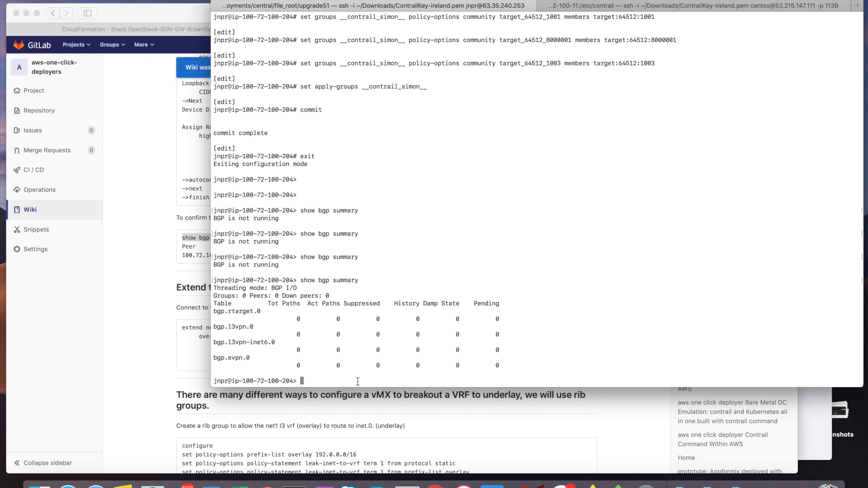
key("Up")
key("Return")
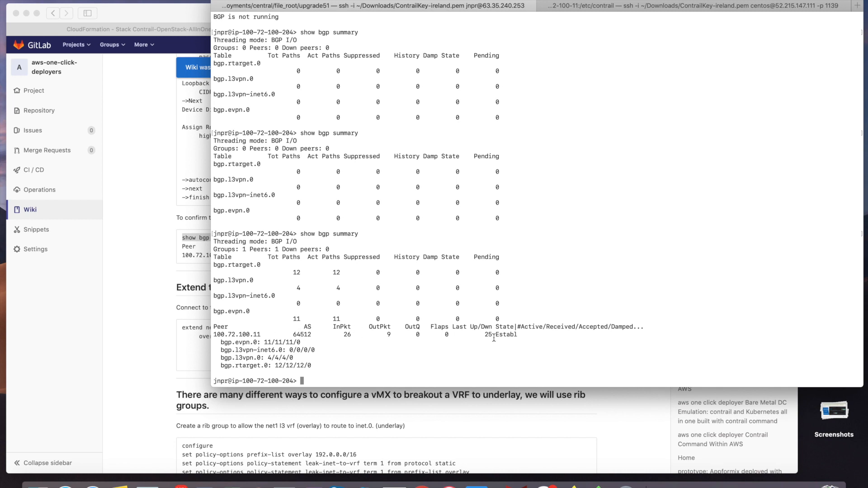
left_click_drag(493, 336, 526, 337)
left_click(532, 268)
- Clear space in the vMX terminal, run show route, and examine the overlay routes in the bgp.l3vpn.0 table
key("Return")
key("Return")
key("Return")
key("Return")
key("Return")
key("Return")
key("Return")
key("Return")
key("Return")
key("Return")
key("Return")
key("Return")
key("Return")
key("Return")
key("Return")
key("Return")
key("Return")
key("Return")
key("Return")
key("Return")
type("show route")
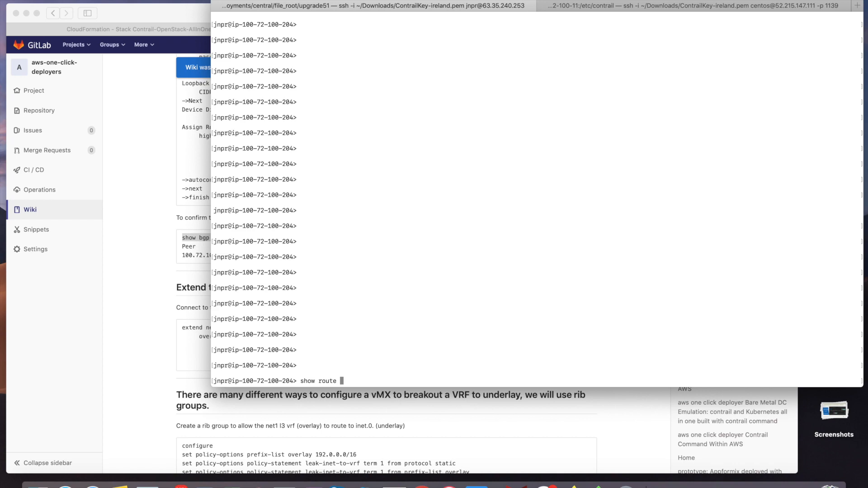
key("Return")
key("space")
key("space")
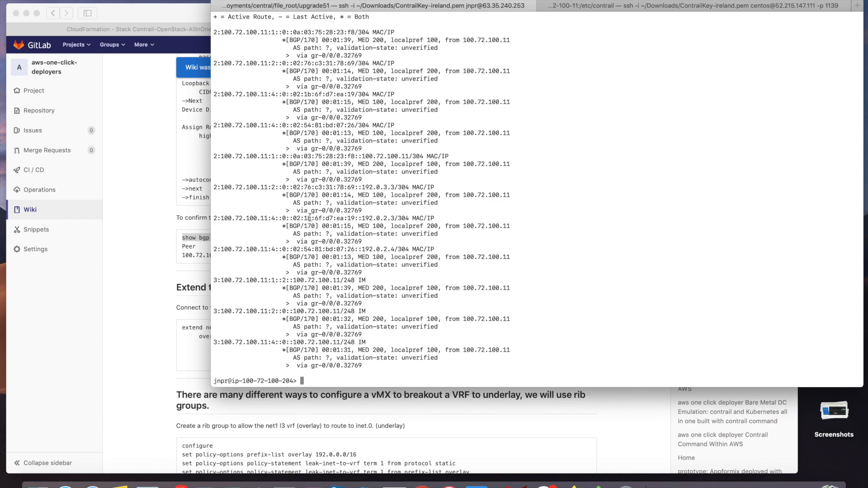
scroll(309, 219, "up", 10)
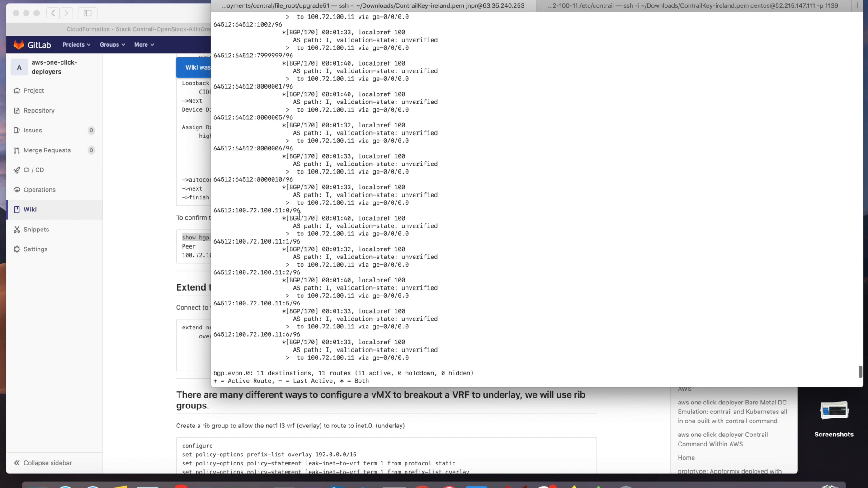
scroll(310, 218, "up", 10)
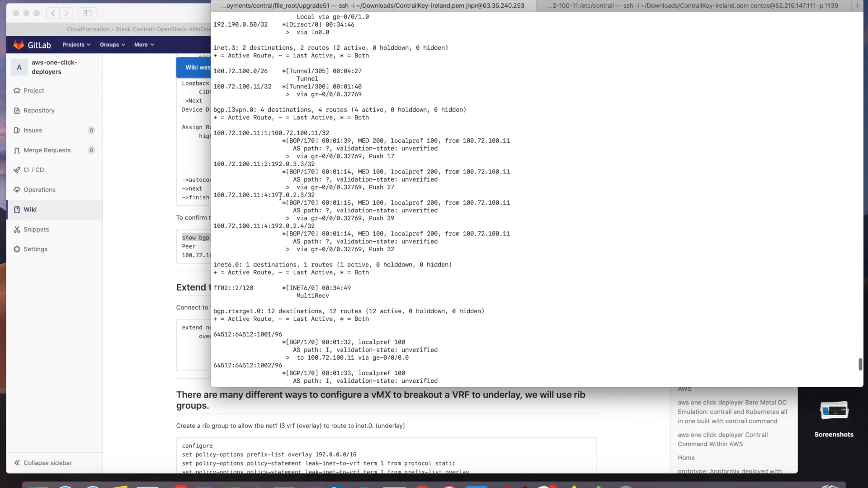
left_click_drag(274, 163, 311, 165)
- Return to the wiki, dismiss the update notice, and read the instructions for extending net1 to the physical router
left_click(162, 272)
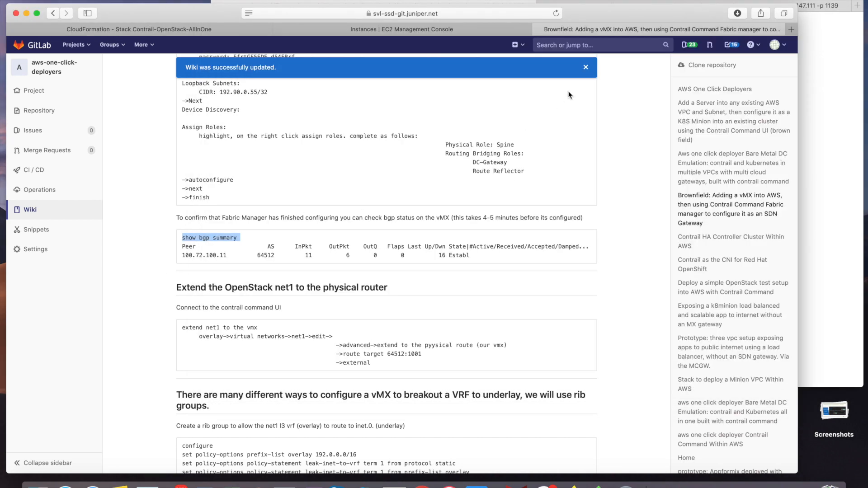
left_click(586, 67)
scroll(210, 157, "down", 3)
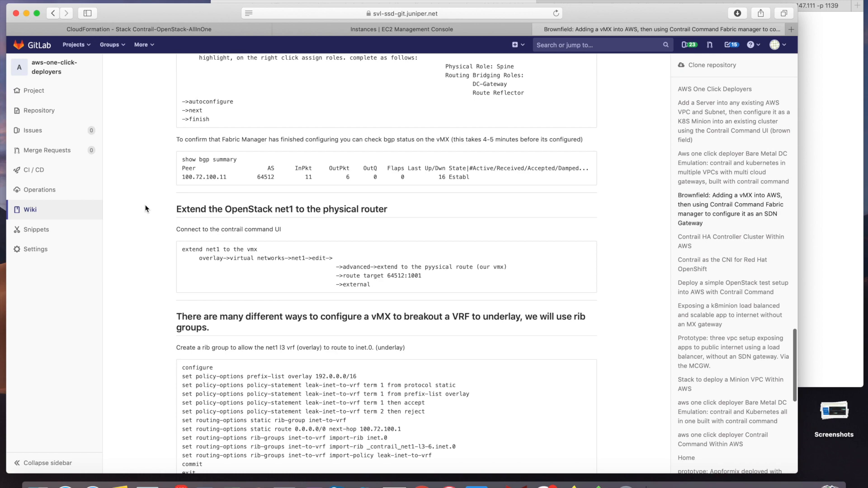
scroll(145, 208, "down", 4)
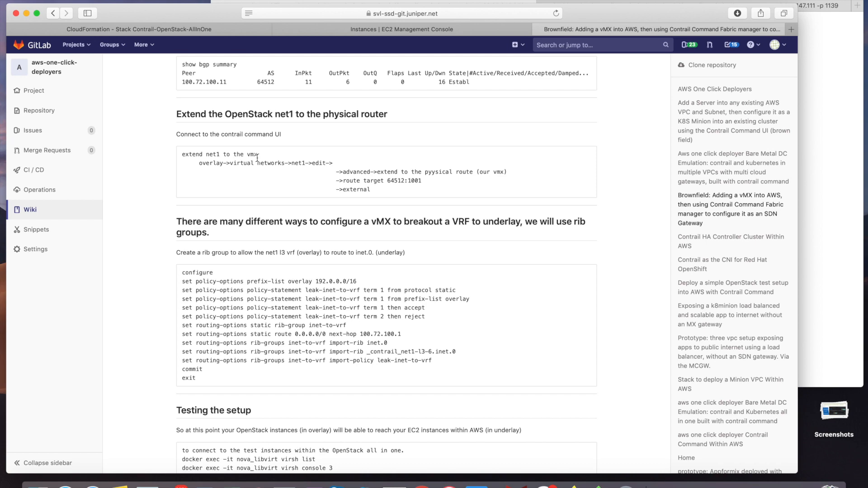
- Switch to Contrail Command and open the overlay virtual network net1 for editing
left_click(806, 483)
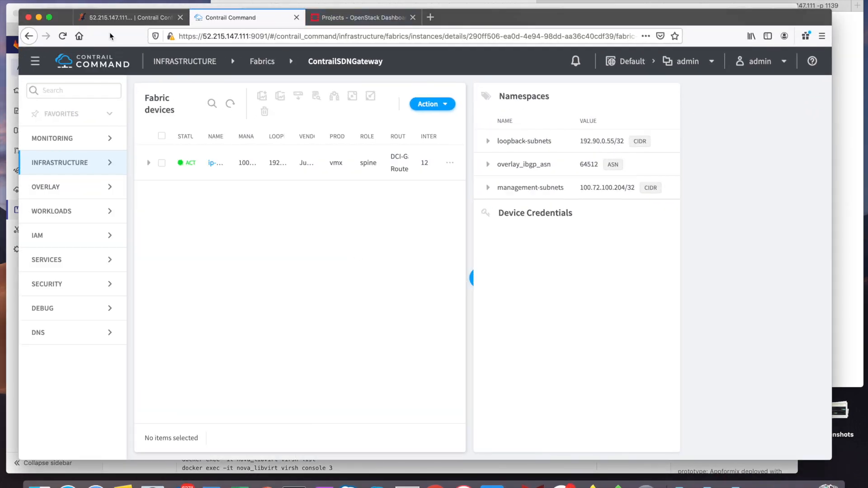
mouse_move(70, 190)
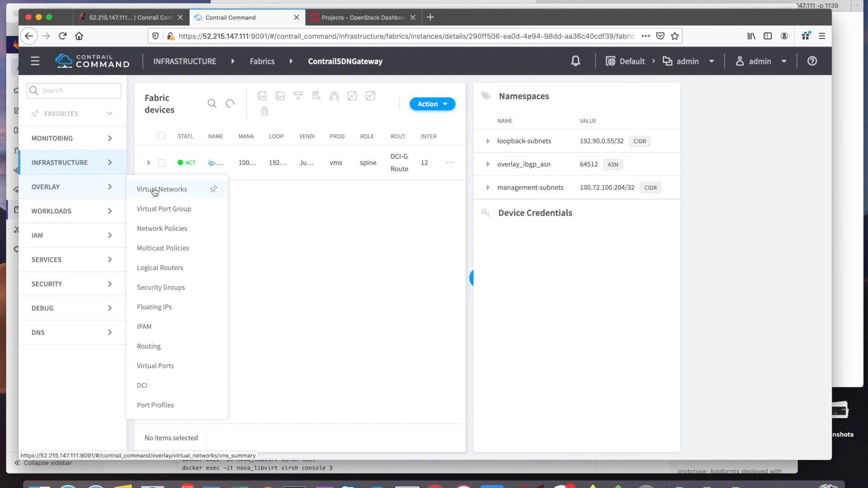
left_click(156, 189)
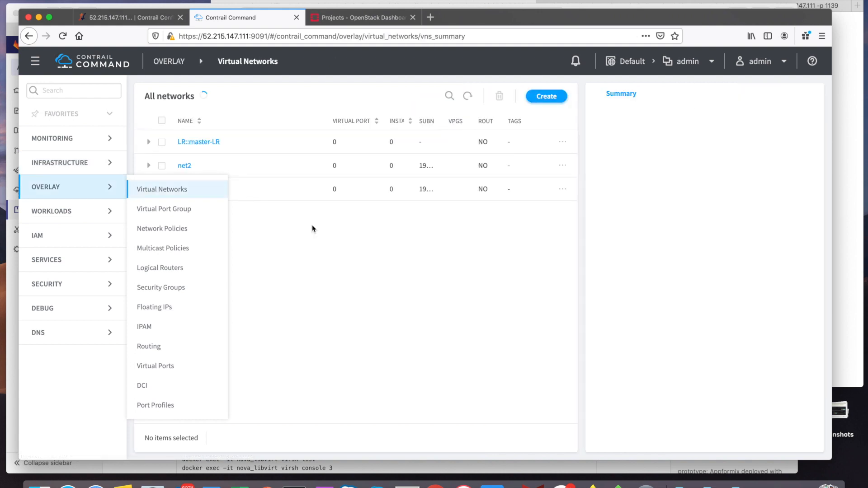
left_click(183, 166)
scroll(388, 240, "down", 3)
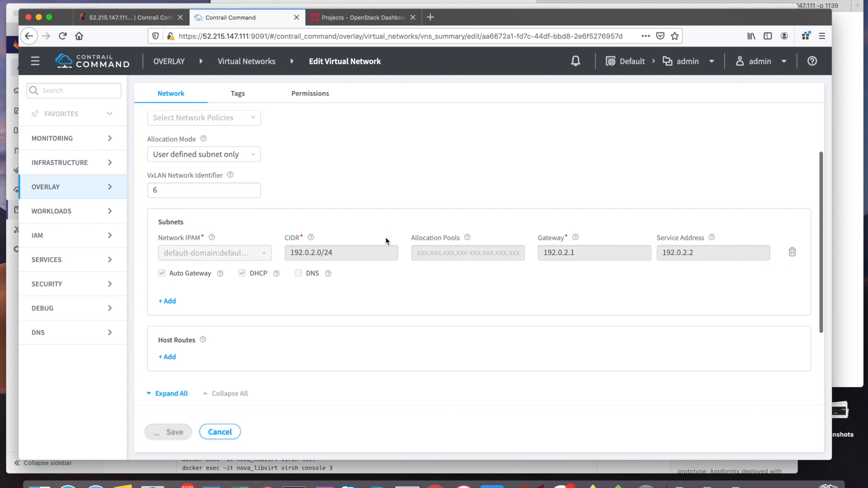
scroll(388, 241, "down", 2)
- Check net1's route target ASN and target number against the wiki's instructions for extending the network
left_click(277, 348)
scroll(278, 337, "down", 5)
left_click(187, 266)
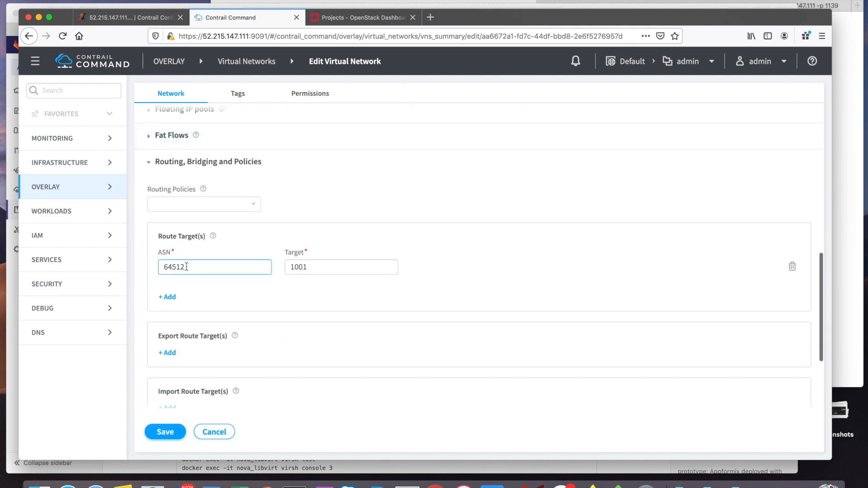
double_click(186, 263)
left_click_drag(312, 267, 270, 262)
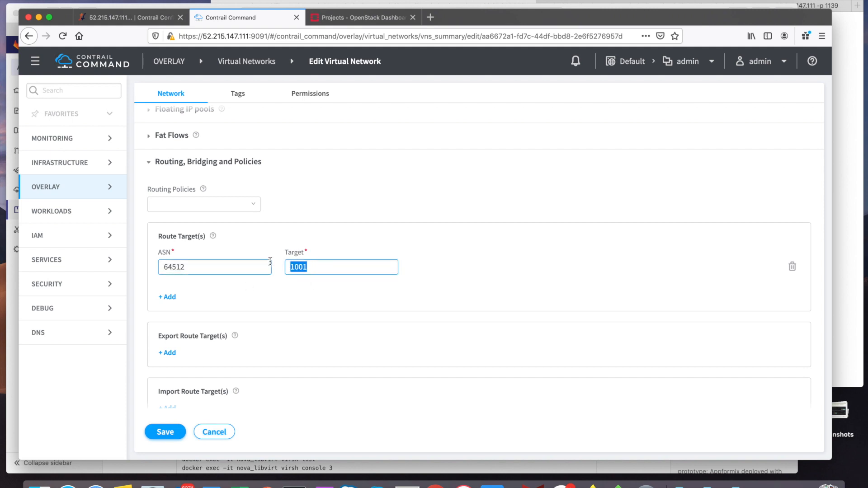
key("super+Tab")
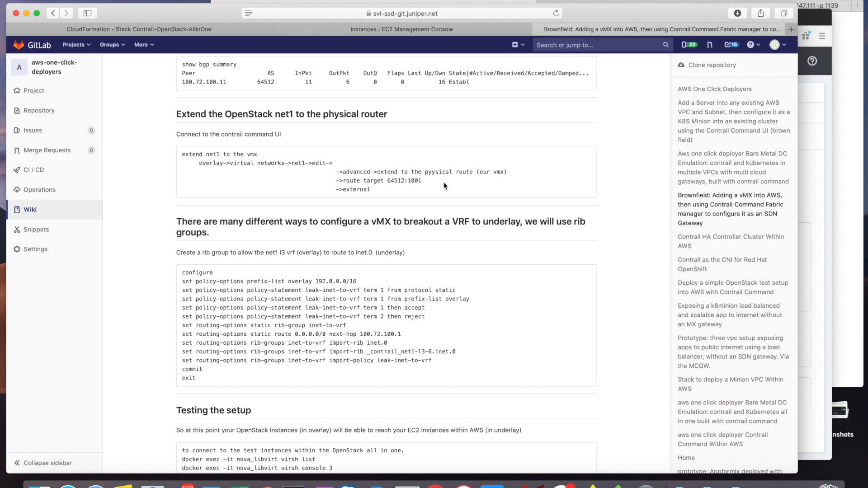
key("super+Tab")
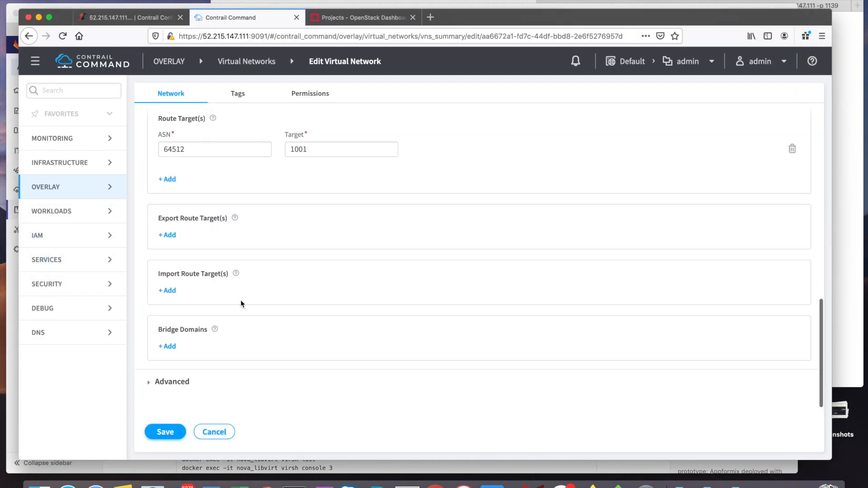
left_click(166, 382)
scroll(262, 343, "down", 6)
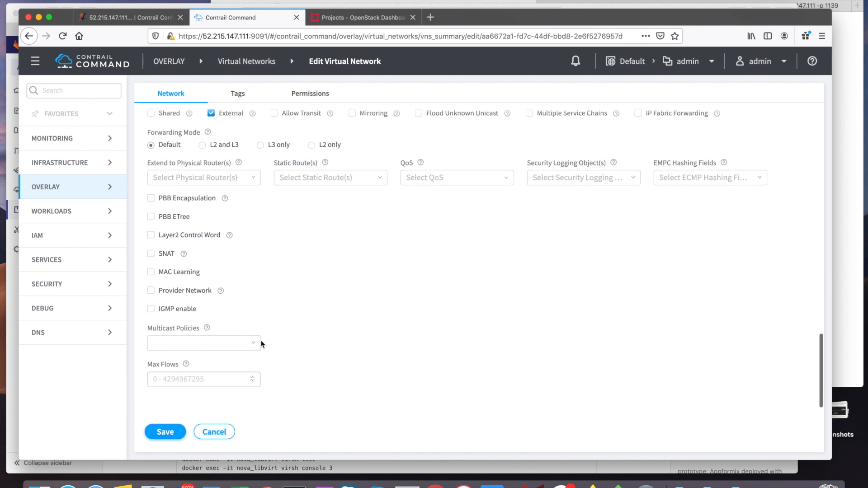
scroll(262, 344, "up", 1)
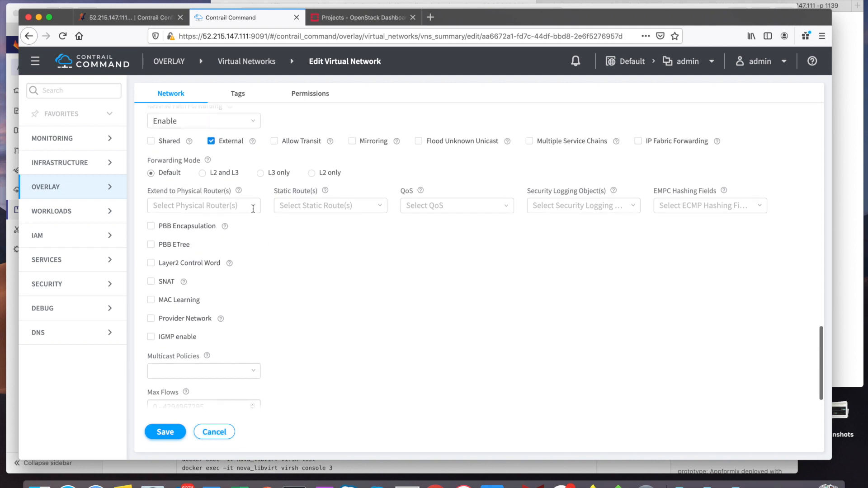
left_click(253, 208)
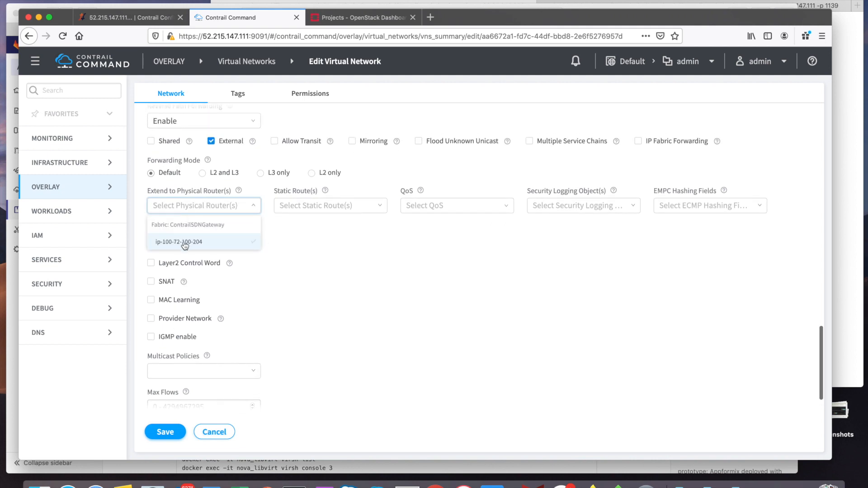
left_click(185, 243)
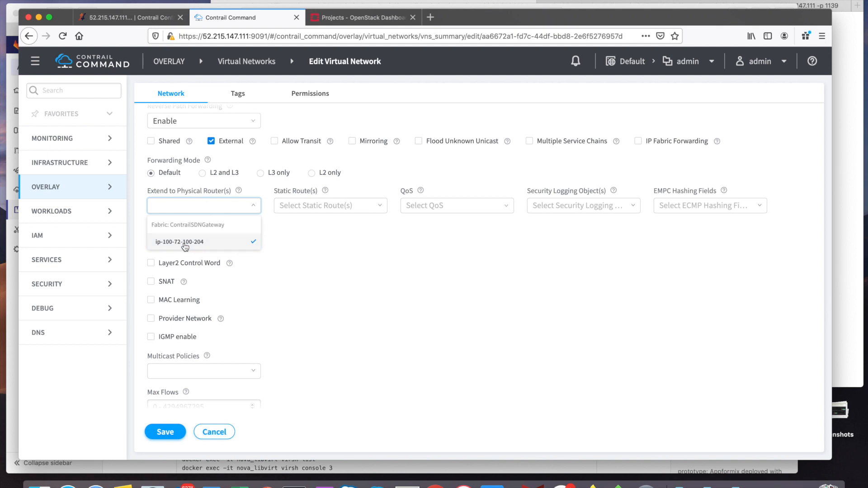
- Save the net1 changes, then switch to the vMX terminal session and display its full configuration in set format
left_click(294, 257)
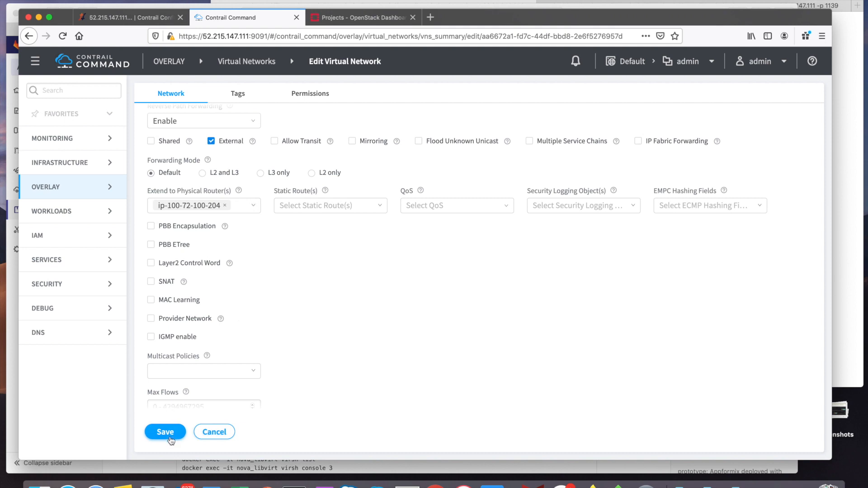
left_click(170, 436)
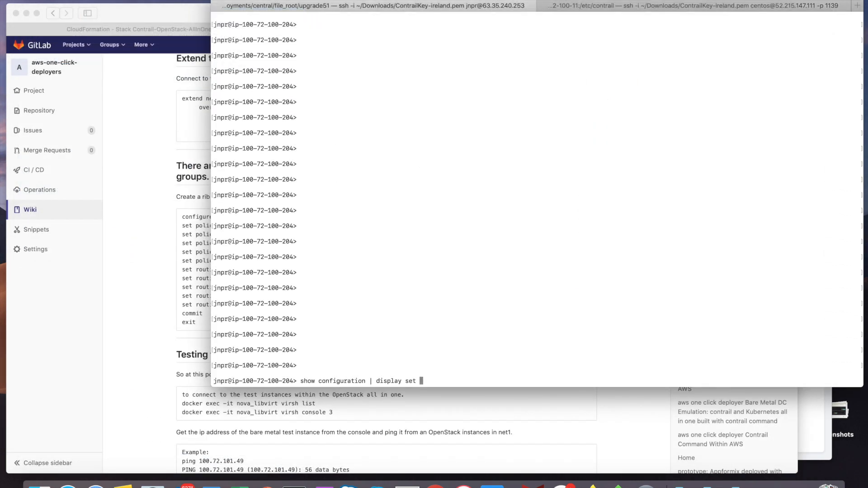
key("Return")
key("space")
key("space")
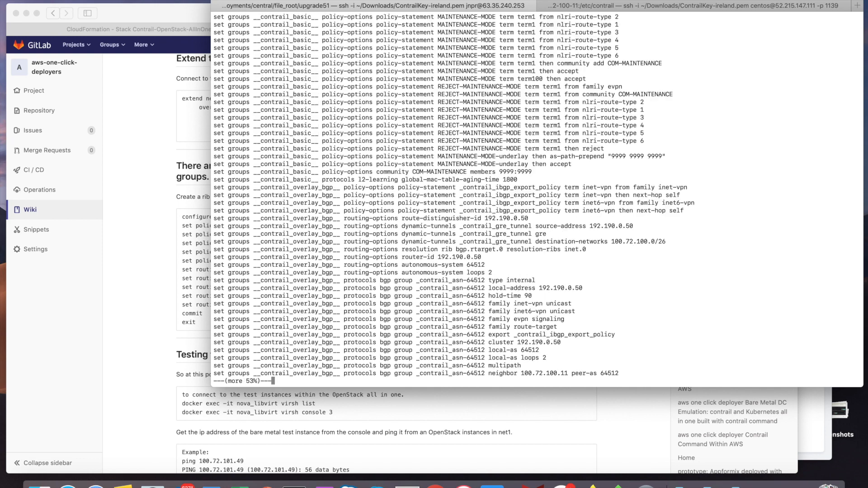
key("space")
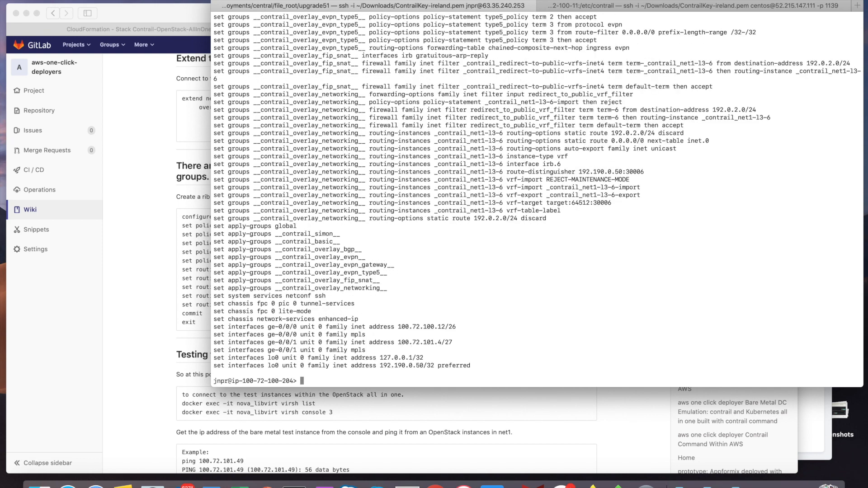
- Examine the net1 routing instance, the EVPN routing instance and the dynamic GRE tunnel statements in the vMX configuration
scroll(539, 244, "up", 2)
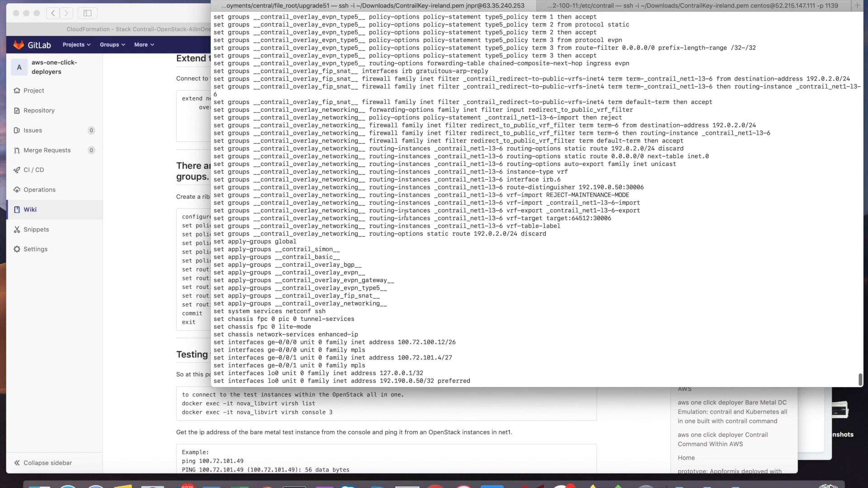
left_click_drag(243, 149, 523, 233)
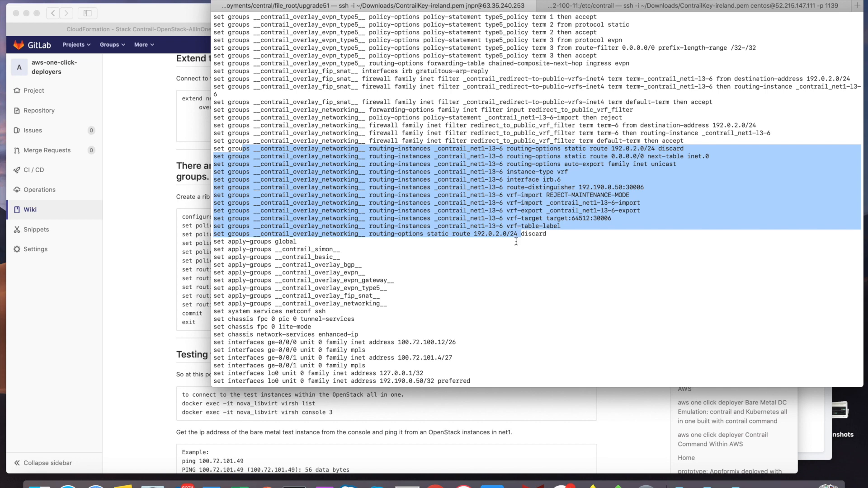
scroll(452, 217, "up", 5)
left_click(395, 199)
scroll(396, 194, "up", 2)
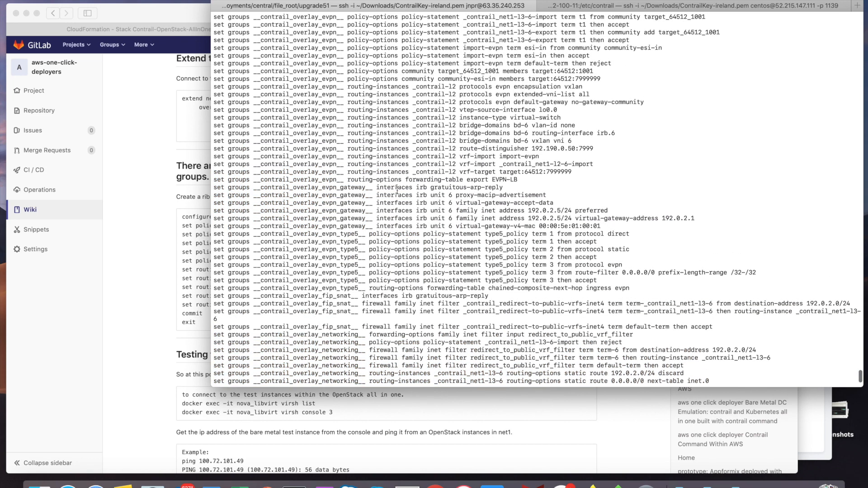
left_click_drag(409, 110, 471, 177)
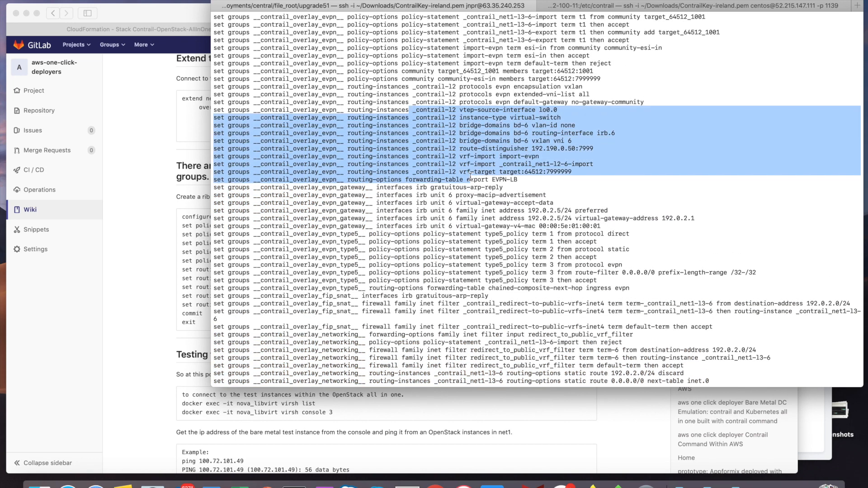
left_click(450, 200)
scroll(408, 138, "up", 7)
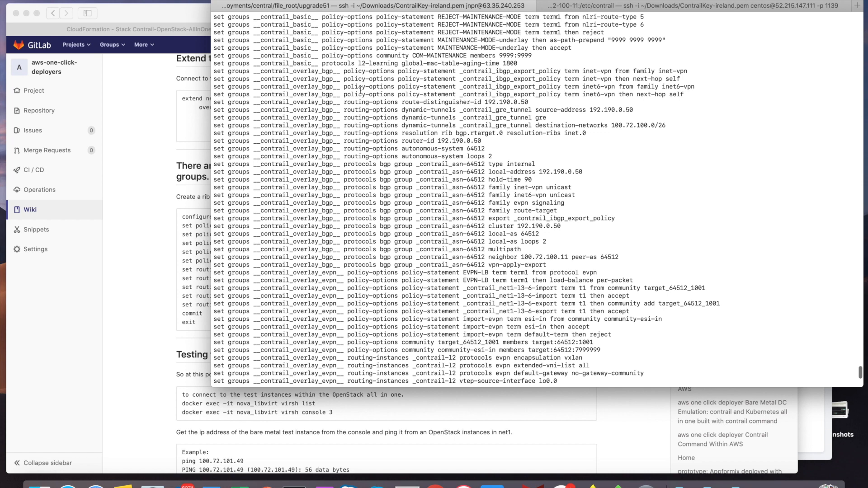
left_click_drag(343, 110, 545, 149)
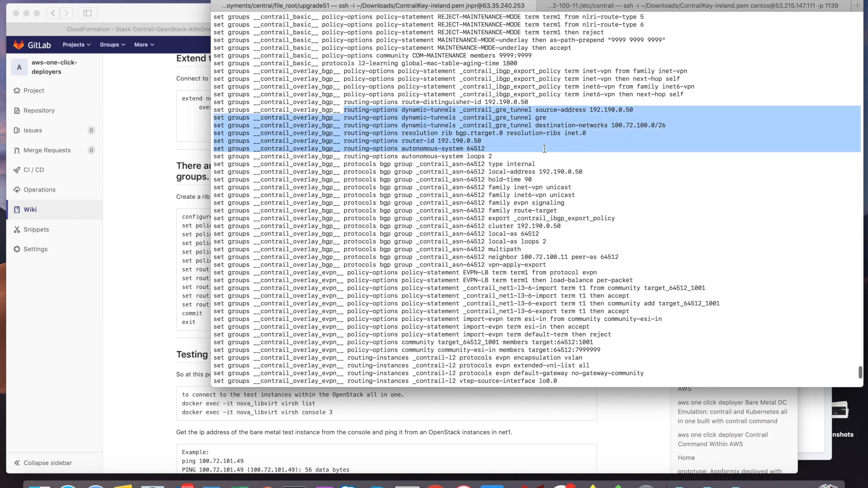
left_click(537, 117)
double_click(539, 116)
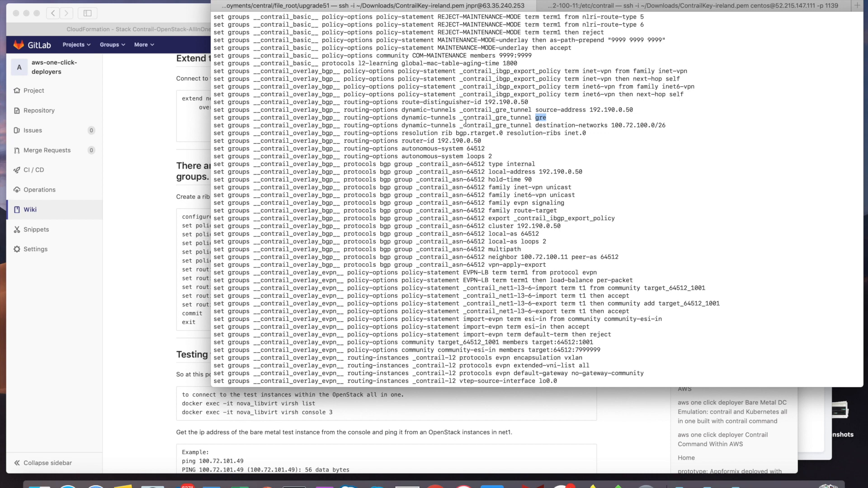
- Switch to the browser and review the AWS architecture diagram showing the vMX and its subnets
key("Return")
key("Return")
left_click(139, 263)
key("ctrl+Tab")
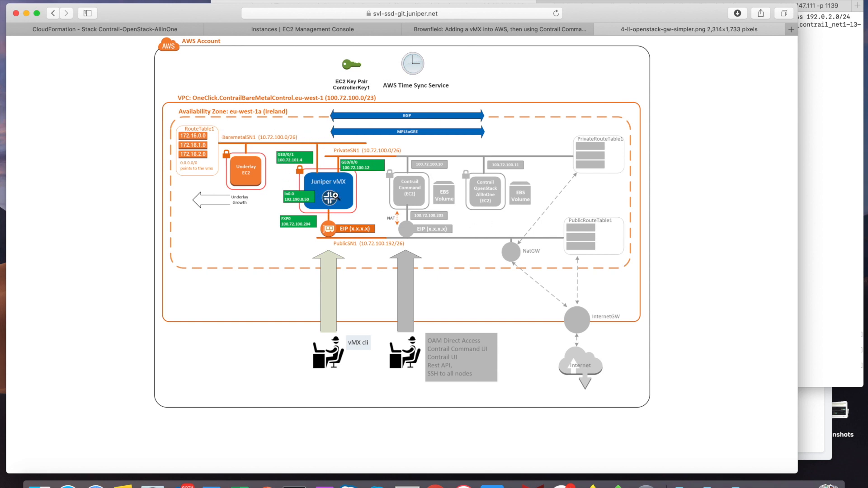
- Return to the vMX wiki page and copy the rib-group configuration block, from configure through exit
left_click(450, 30)
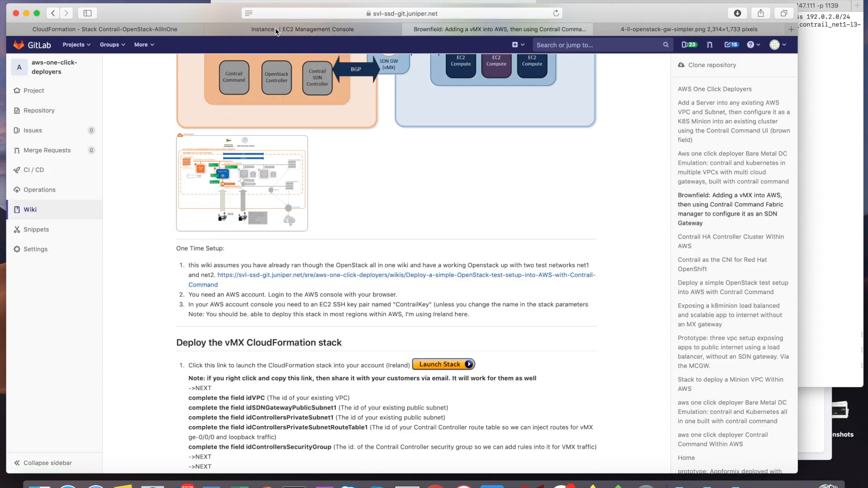
left_click(317, 31)
left_click(452, 30)
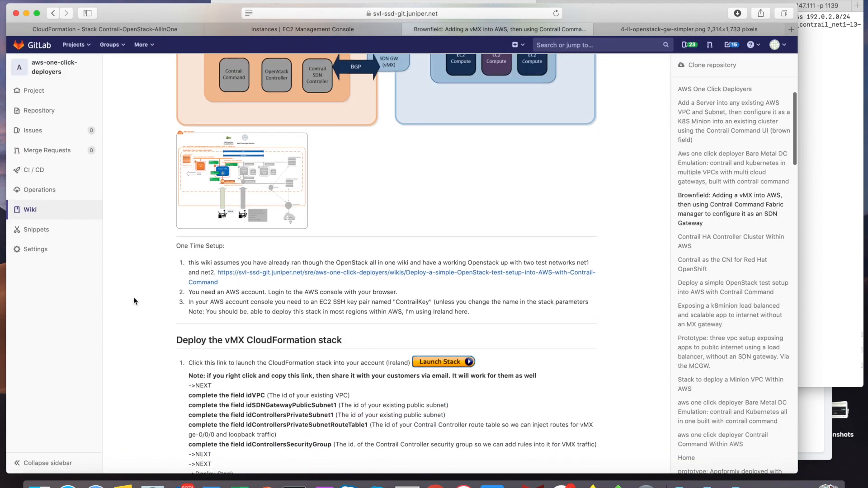
scroll(134, 301, "down", 20)
scroll(134, 301, "up", 2)
scroll(135, 302, "down", 15)
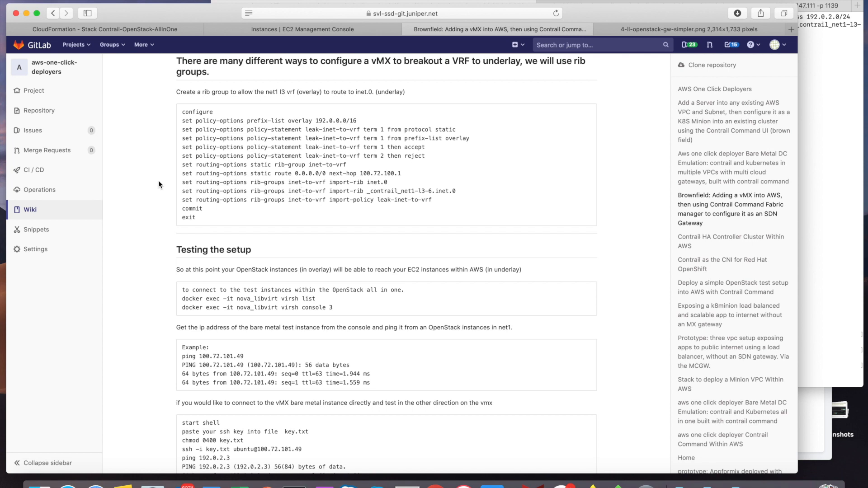
left_click_drag(183, 111, 206, 215)
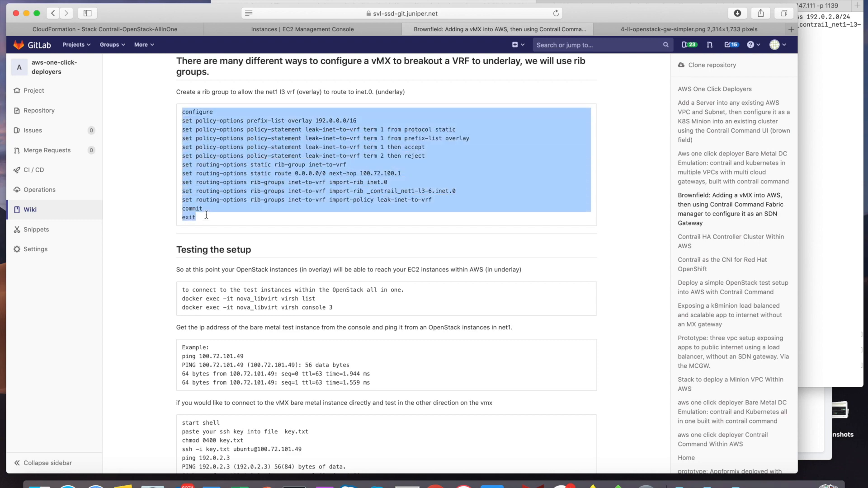
- Run the copied rib-group commands in the vMX terminal session, committing the configuration and exiting configuration mode
left_click(294, 485)
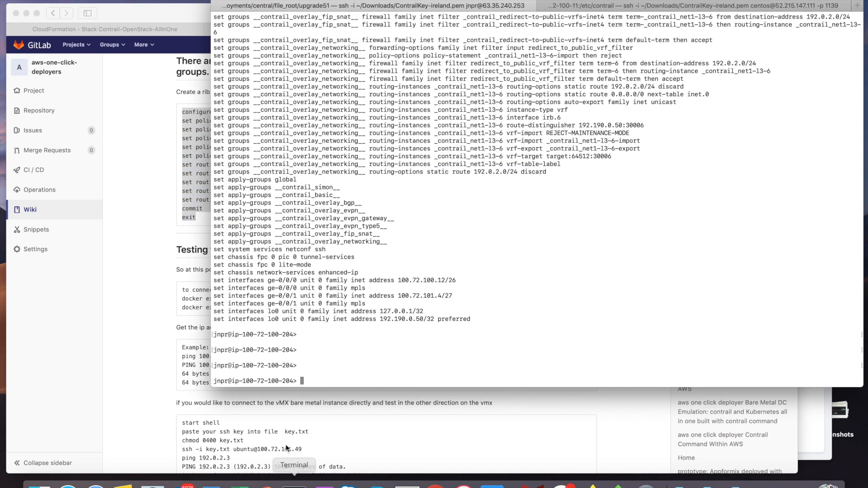
key("Return")
key("Return")
key("Return")
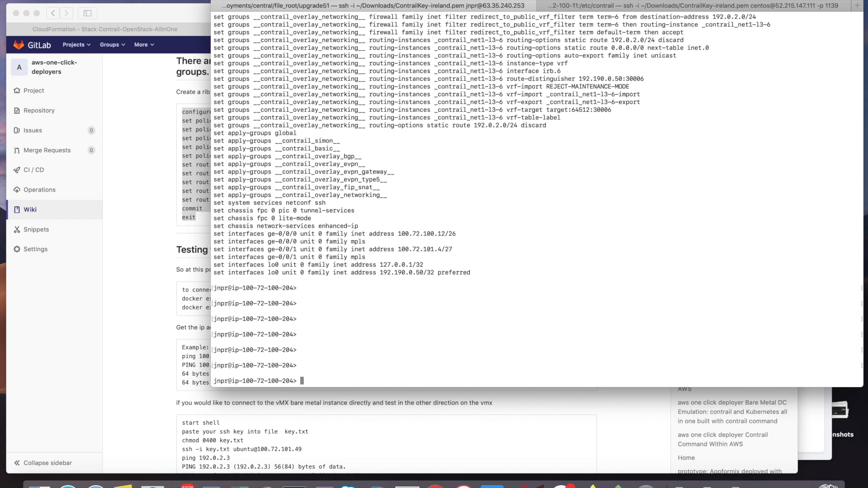
key("super+v")
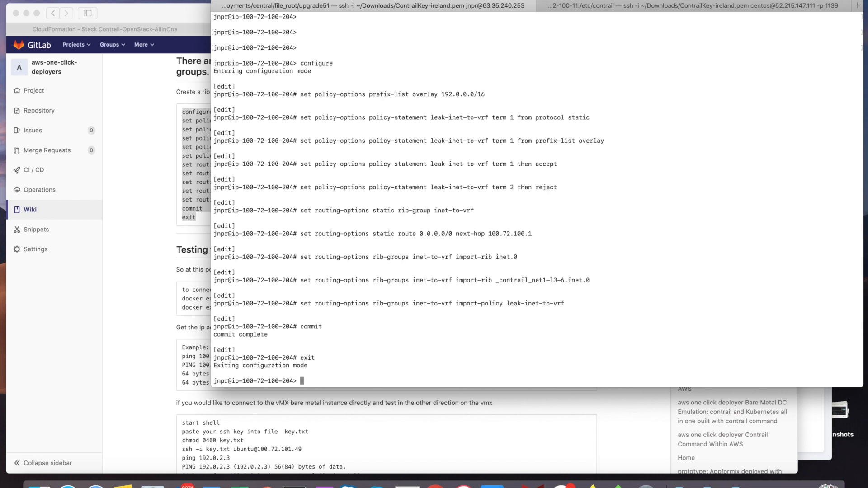
- Copy the command docker exec -it nova_libvirt virsh list from the wiki's Testing the setup section
left_click(132, 294)
left_click(132, 293)
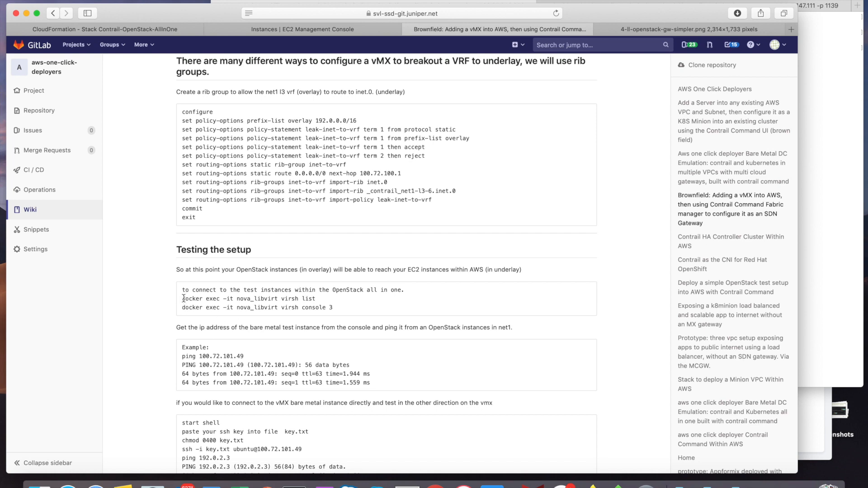
left_click_drag(183, 298, 332, 301)
key("super+c")
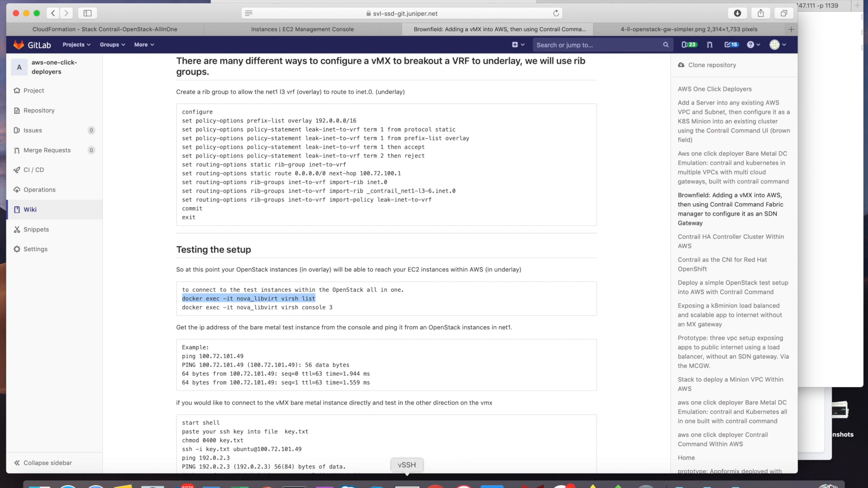
left_click(406, 483)
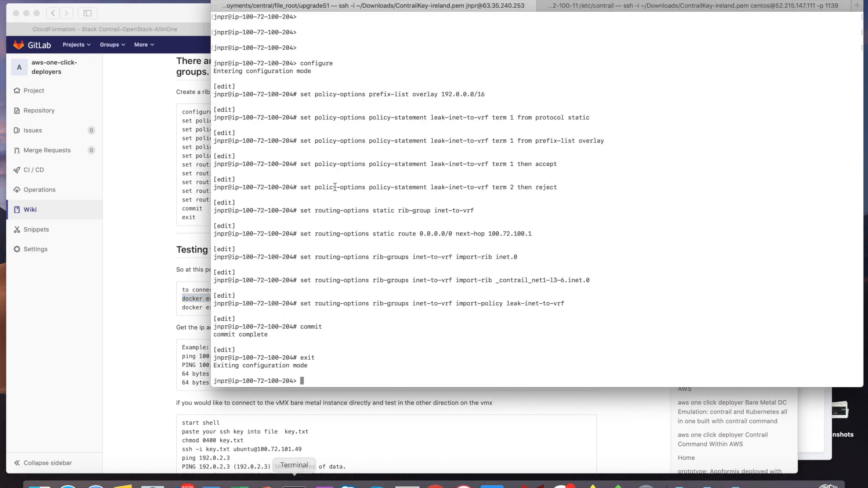
left_click(593, 4)
key("Return")
key("Return")
key("Return")
key("Return")
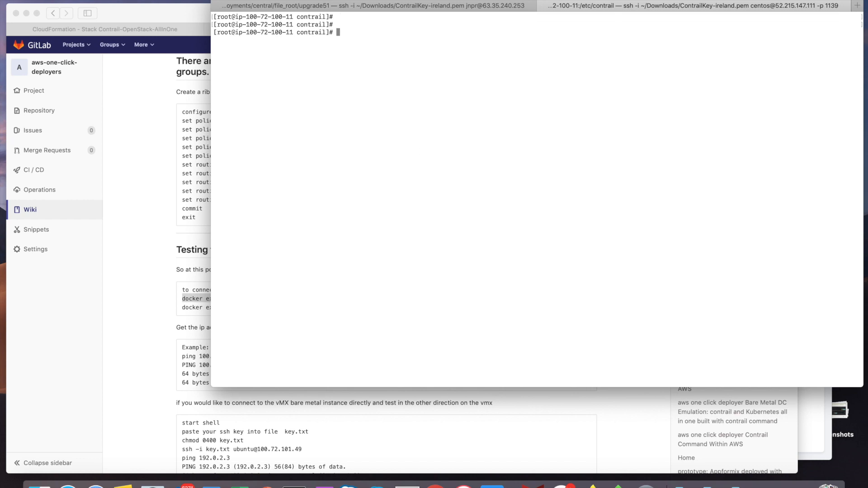
key("super+v")
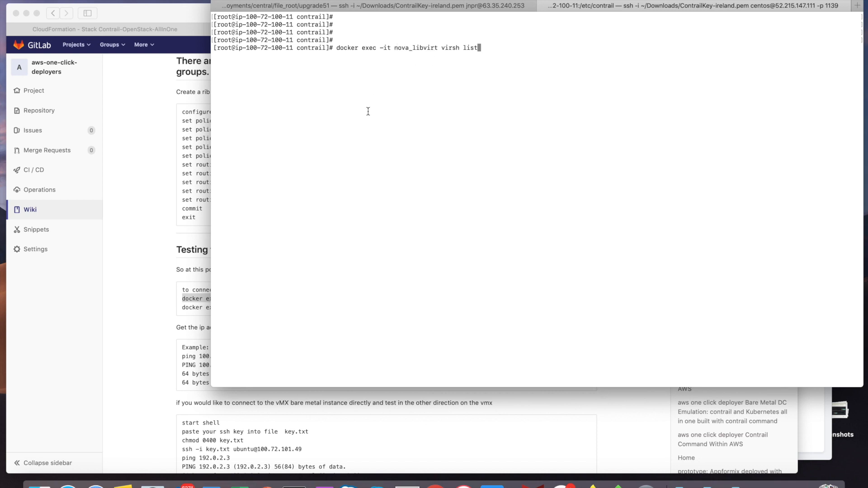
key("Return")
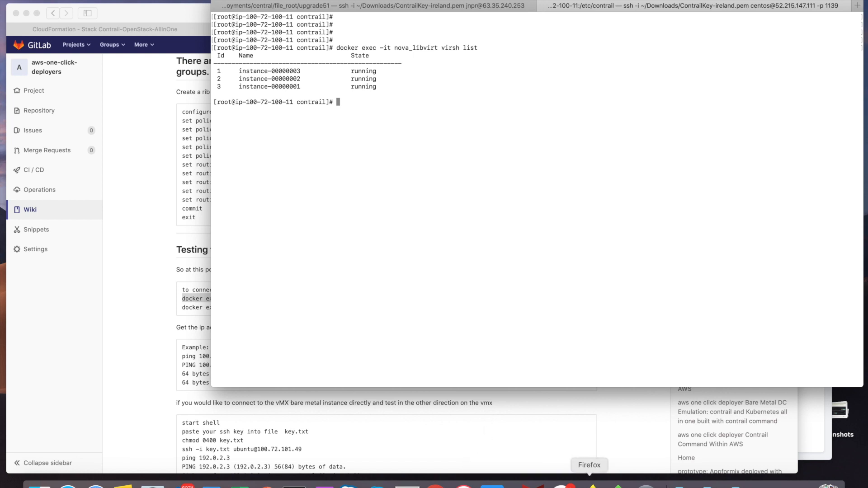
- Open the admin project's compute instances in the OpenStack dashboard to check the test instances' IP addresses
left_click(589, 483)
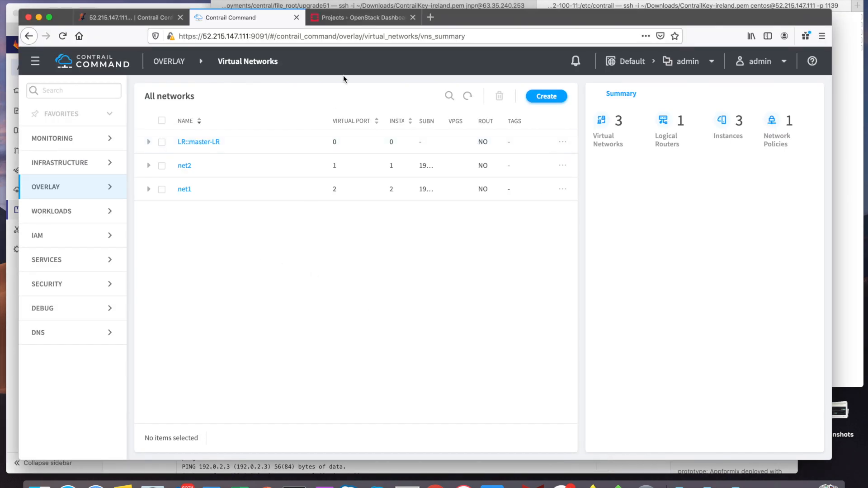
left_click(359, 18)
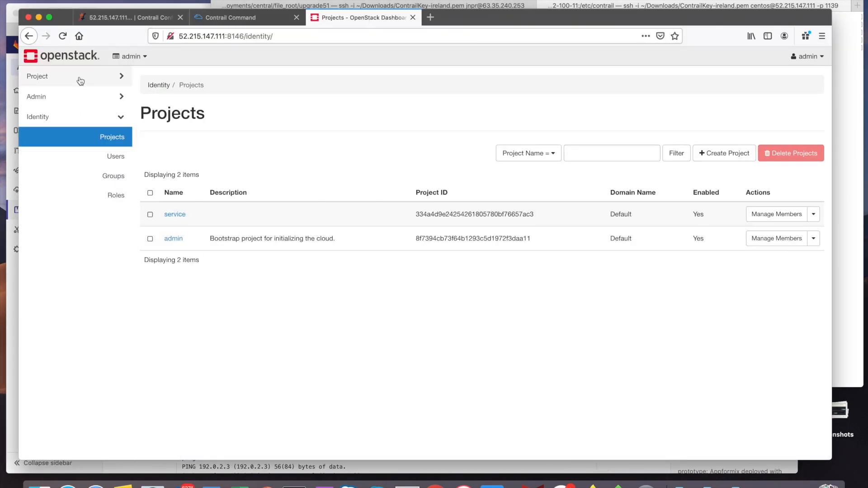
left_click(53, 75)
left_click(75, 138)
left_click(75, 114)
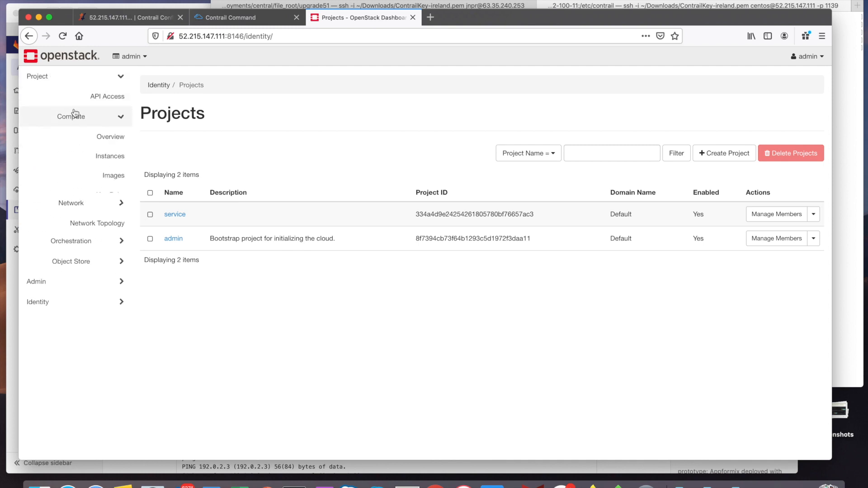
left_click(105, 156)
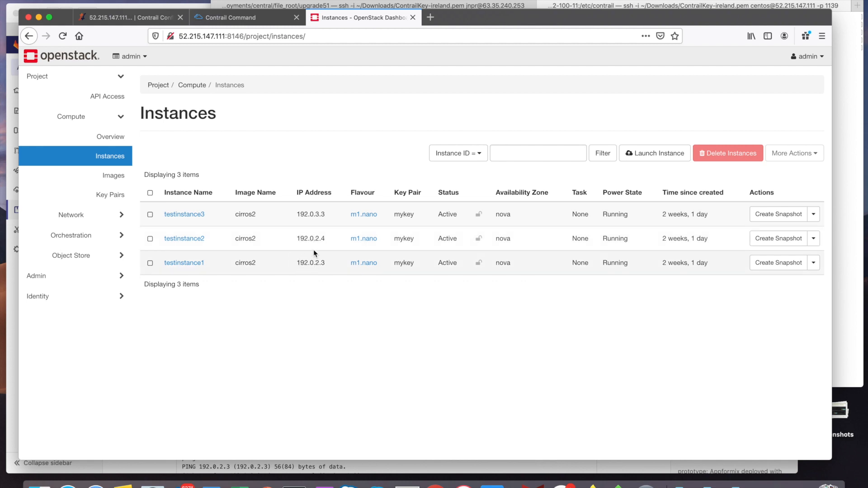
- Copy docker exec -it nova_libvirt virsh console 3 from the wiki and run it on the OpenStack host to reach the instance's login
key("super+Tab")
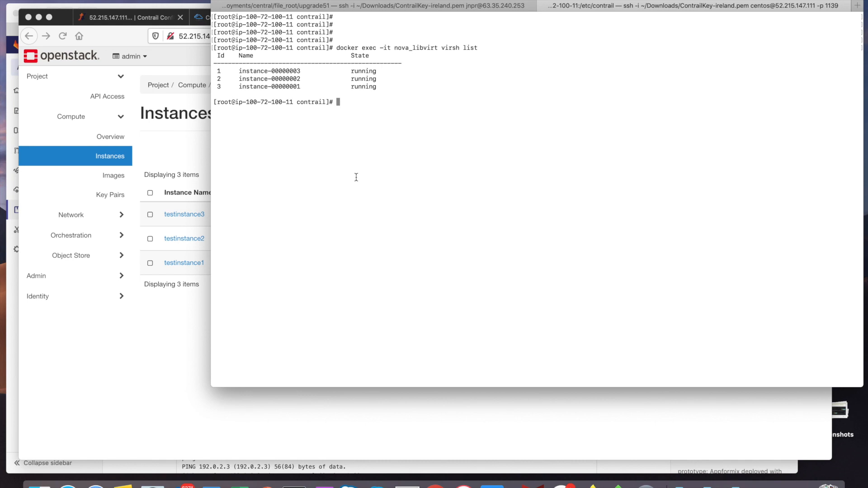
key("super+Tab")
key("super+Tab")
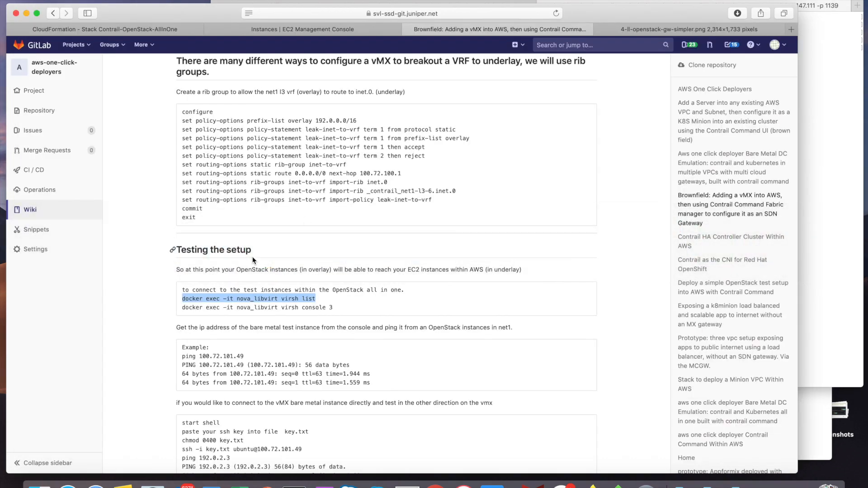
left_click_drag(183, 307, 335, 309)
key("super+c")
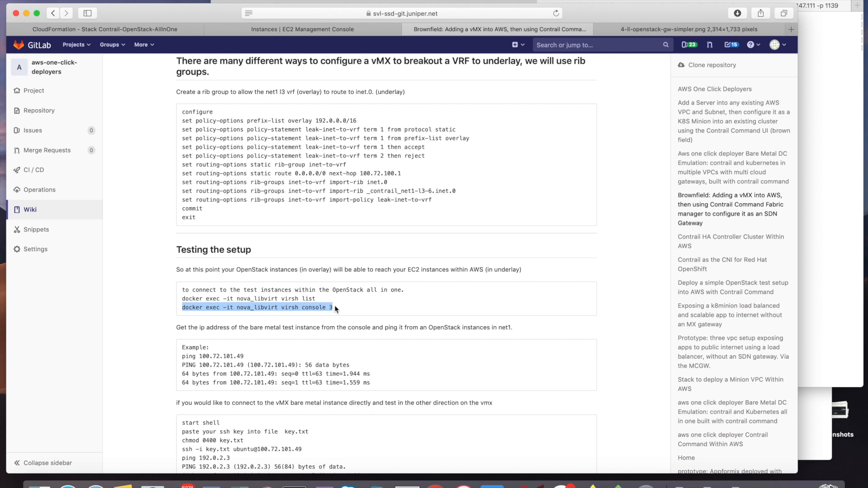
key("super+Tab")
key("super+v")
key("Return")
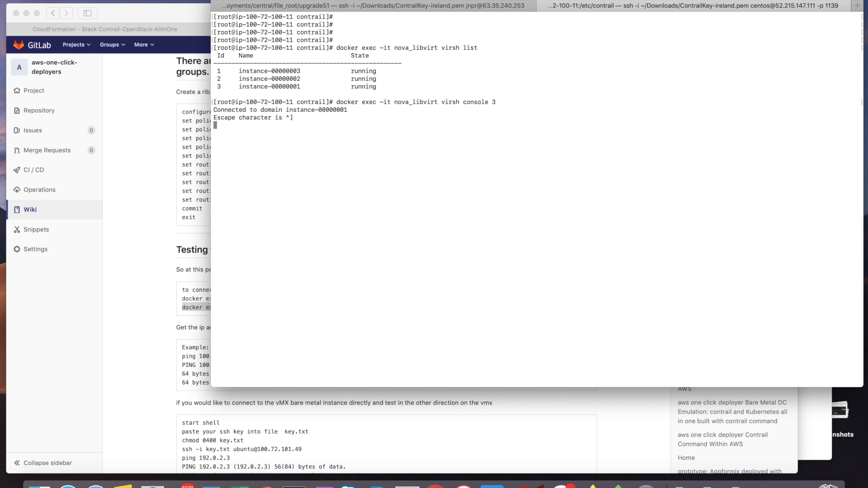
key("Return")
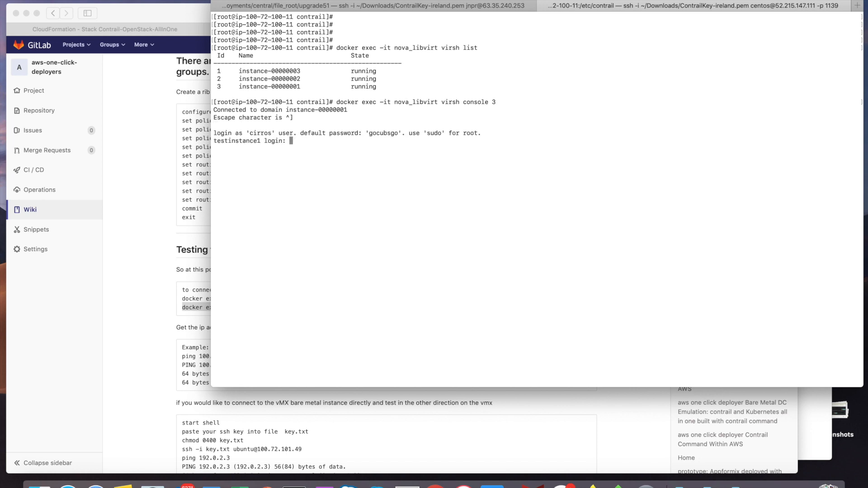
- Log in to testinstance1 as cirros with the account password and display its network interfaces with ifconfig
type("cirros")
key("Return")
key("Return")
type("ifconfig")
key("Return")
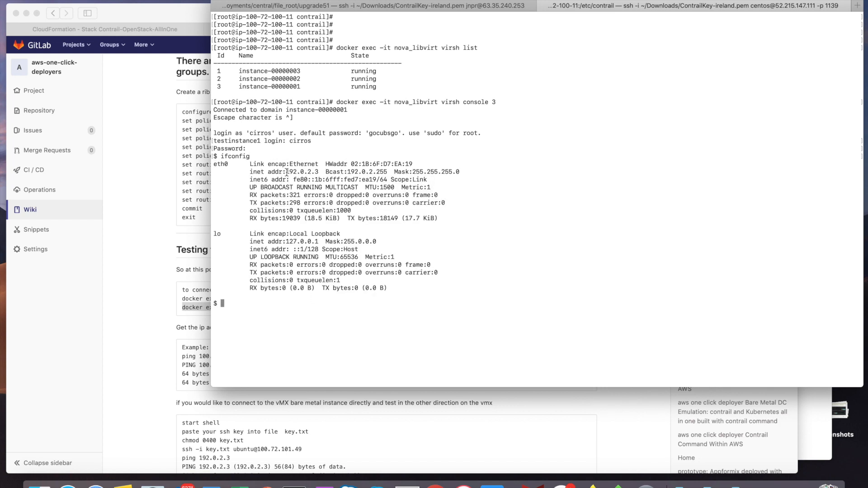
- Highlight testinstance1's eth0 IP address in the ifconfig output, then open the gateway topology diagram in the browser to locate the underlay EC2 instance
key("super+Tab")
key("super+Tab")
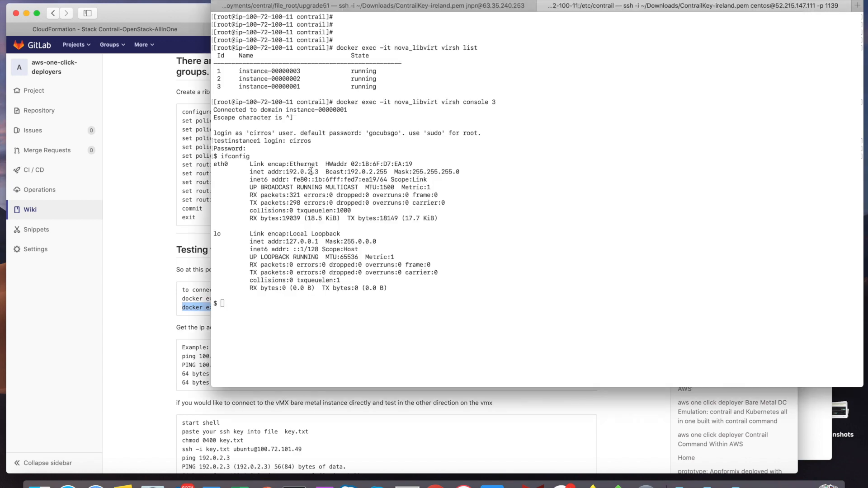
left_click_drag(286, 172, 319, 171)
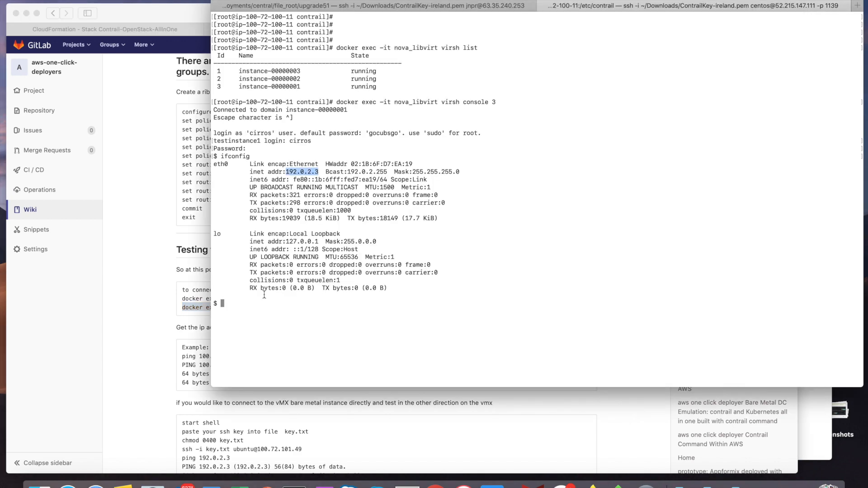
key("super+Tab")
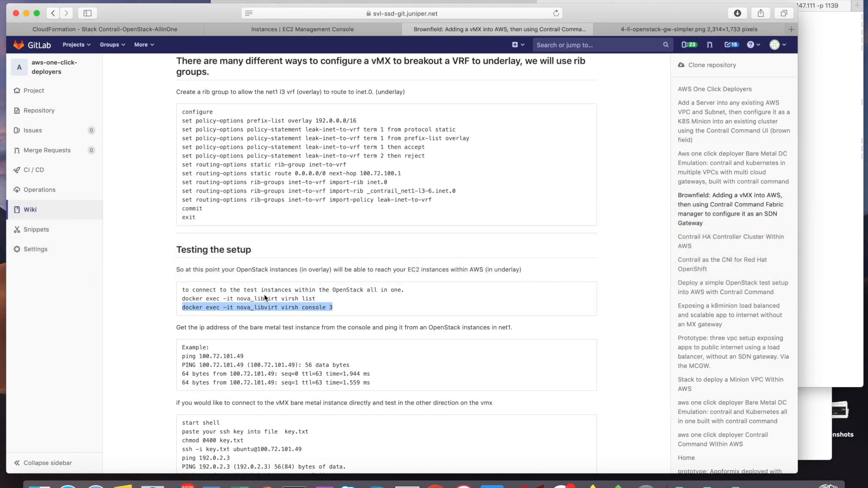
left_click(672, 30)
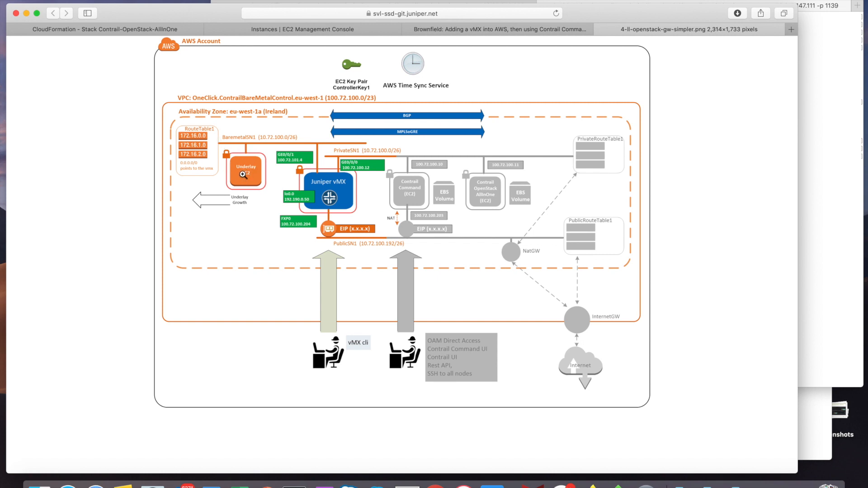
- Reload the instances list in the EC2 Management Console, select BareMetalTestInstance1 and copy its private IP address
left_click(101, 31)
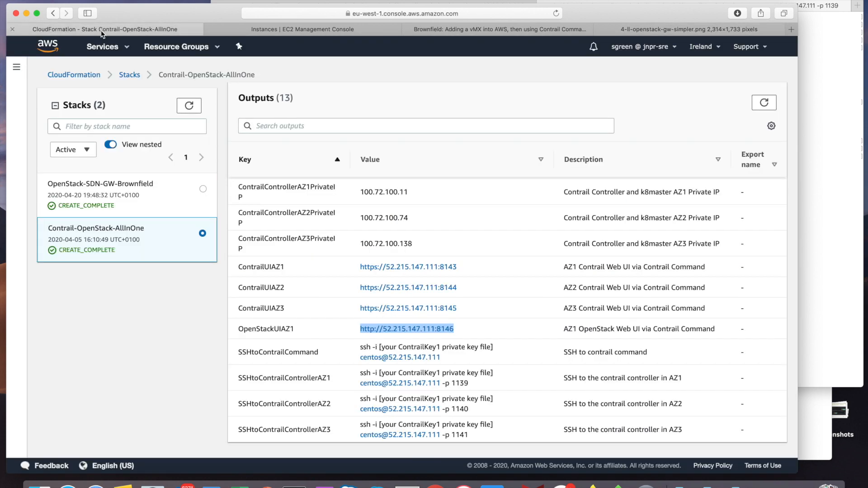
left_click(263, 28)
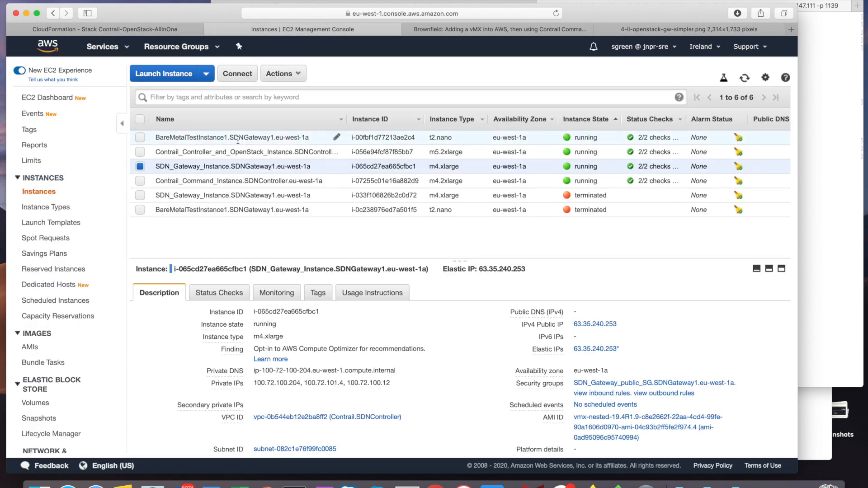
left_click(556, 14)
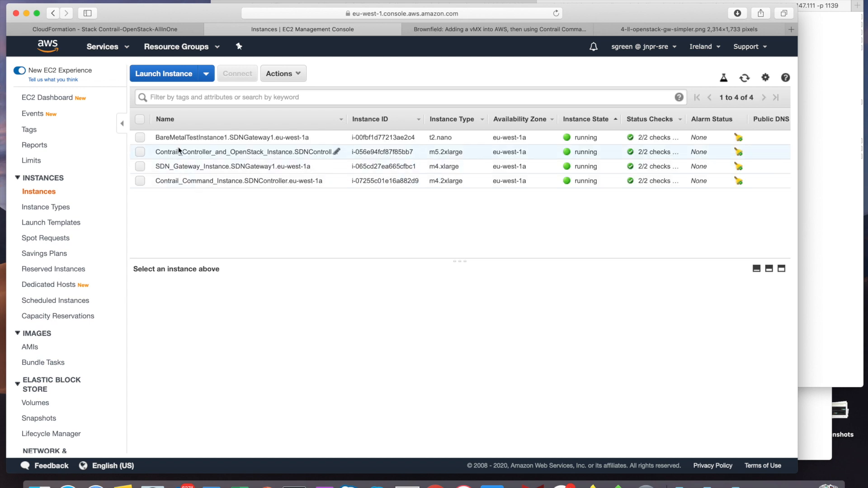
left_click(141, 137)
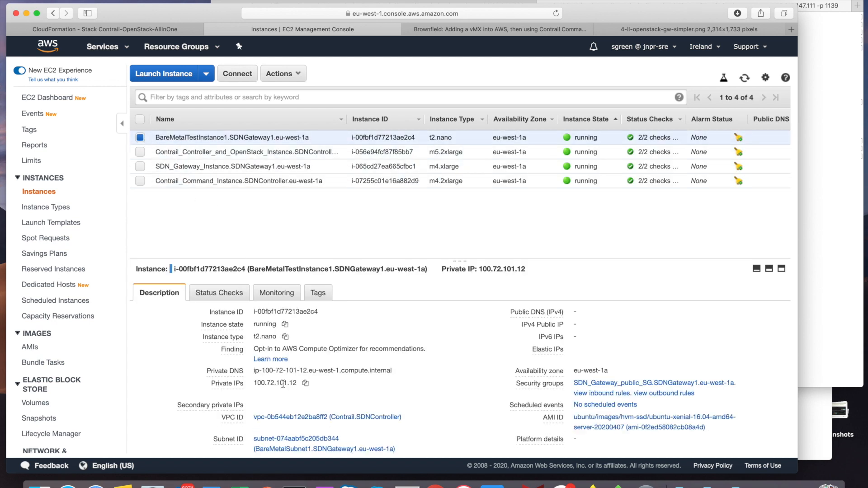
left_click(306, 384)
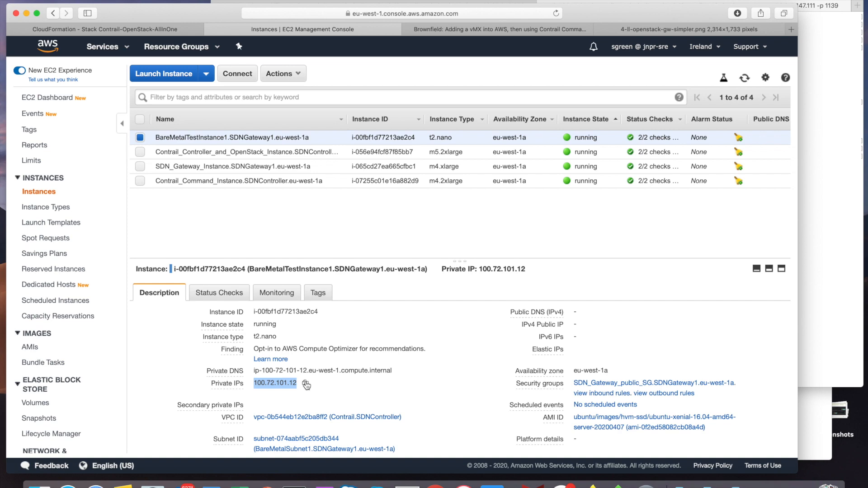
left_click(306, 384)
- Ping the bare metal instance at 100.72.101.12 from testinstance1's console in the terminal
key("super+Tab")
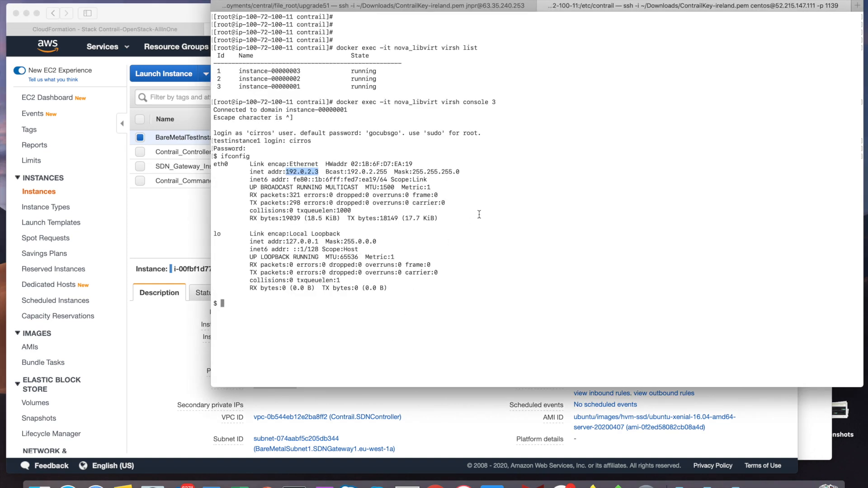
key("Return")
key("Return")
key("Return")
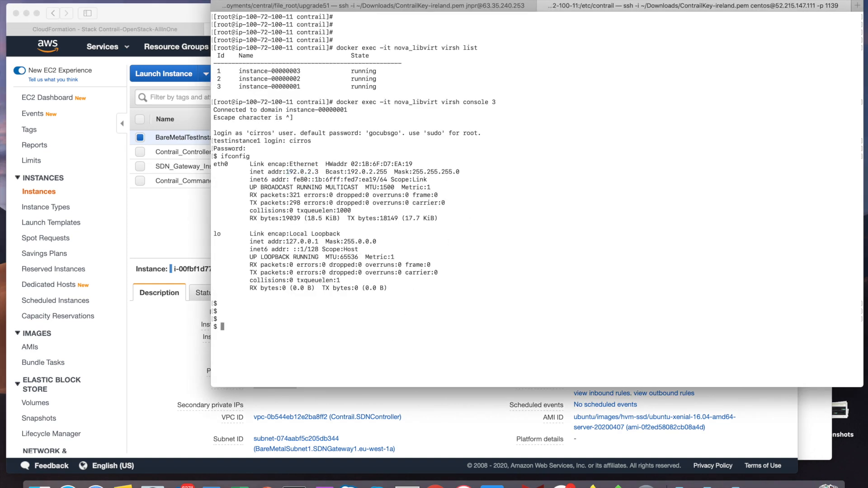
type("ping")
key("super+v")
key("Return")
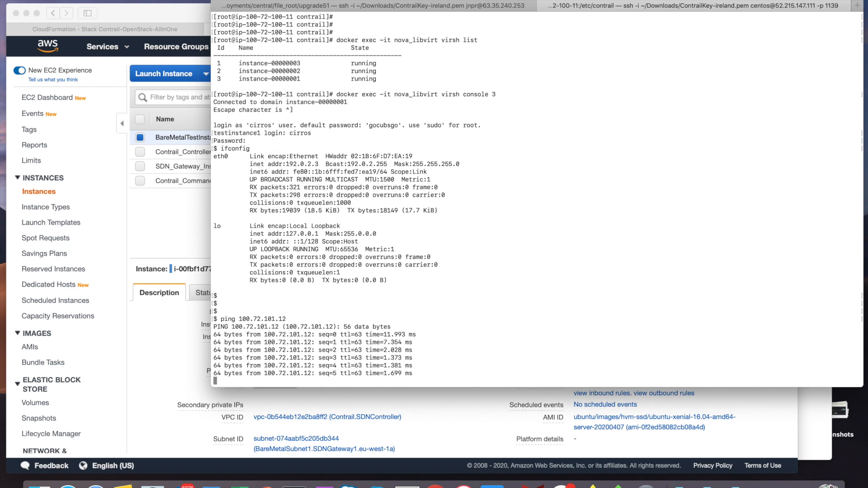
- Reopen the topology diagram in the browser to examine the path from the OpenStack host through the vMX to the underlay EC2 instance
key("super+Tab")
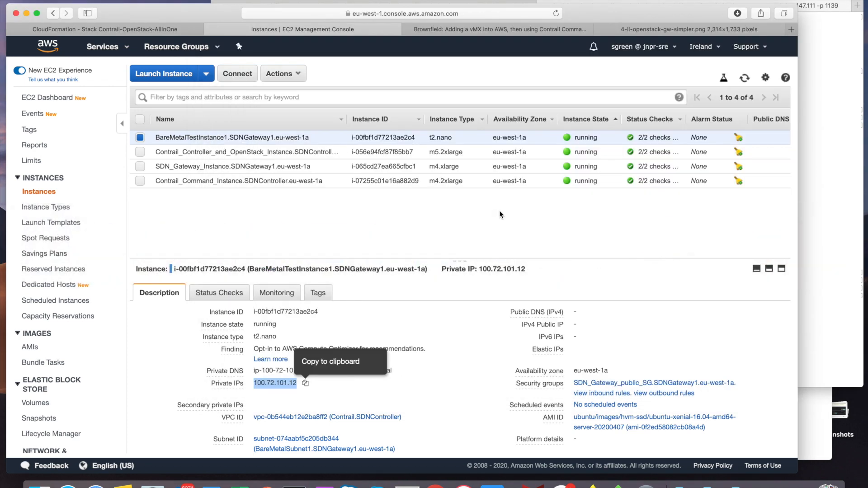
left_click(649, 30)
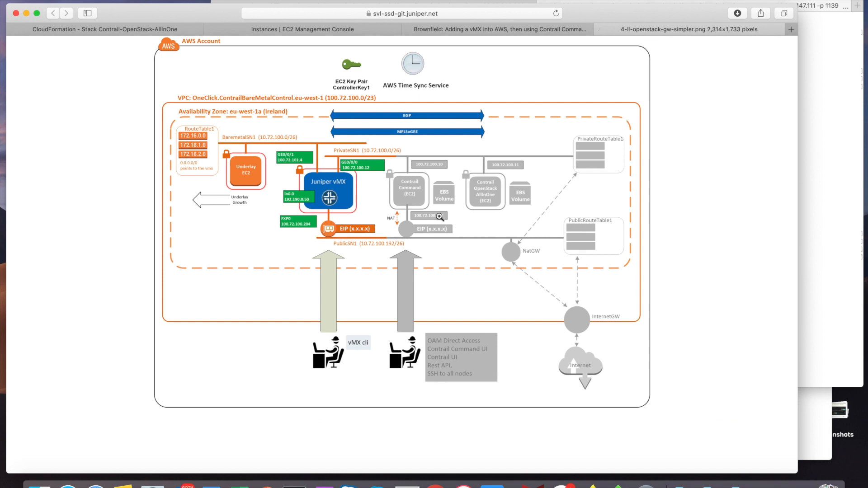